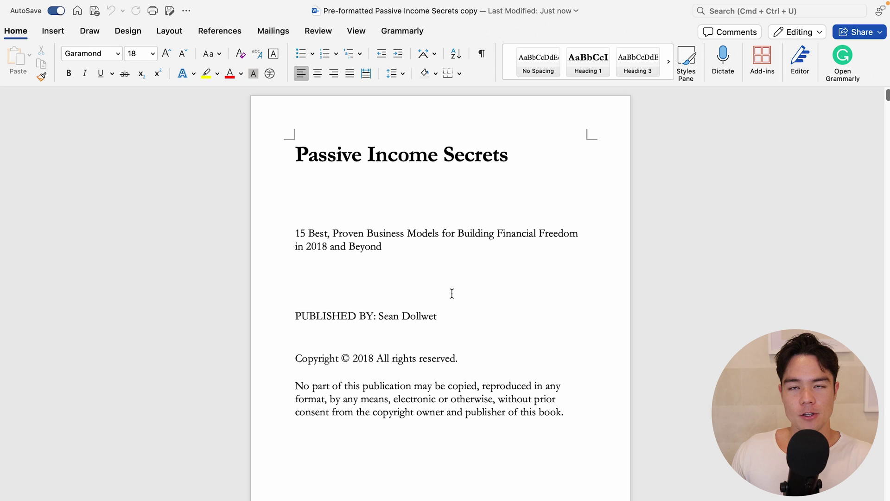
Show the paragraph marks and other hidden formatting symbols in the document
scroll(455, 260, down, 5)
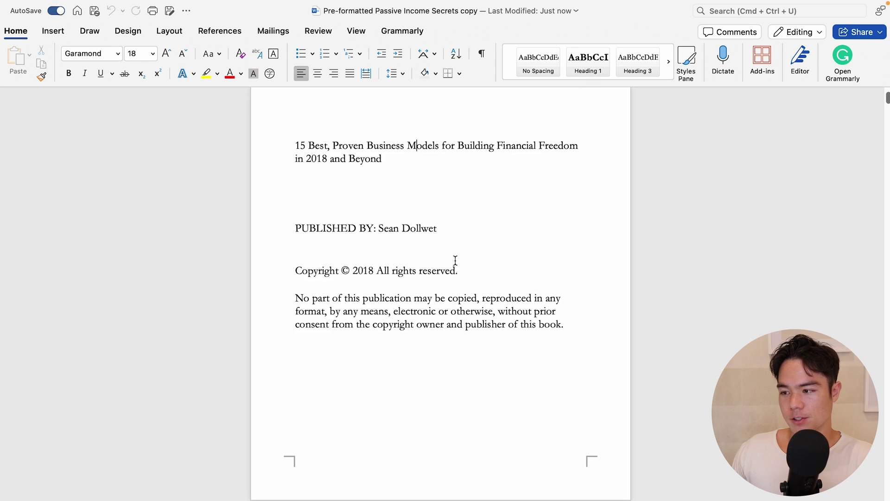
scroll(456, 260, up, 5)
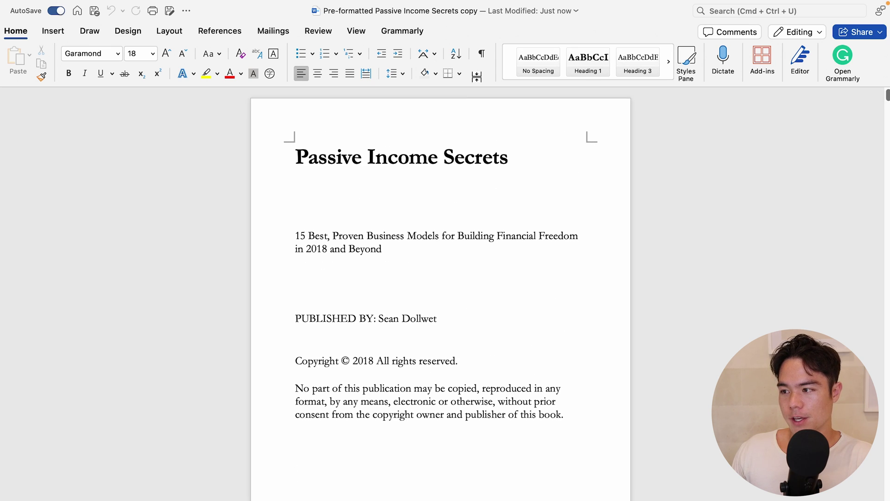
click(483, 59)
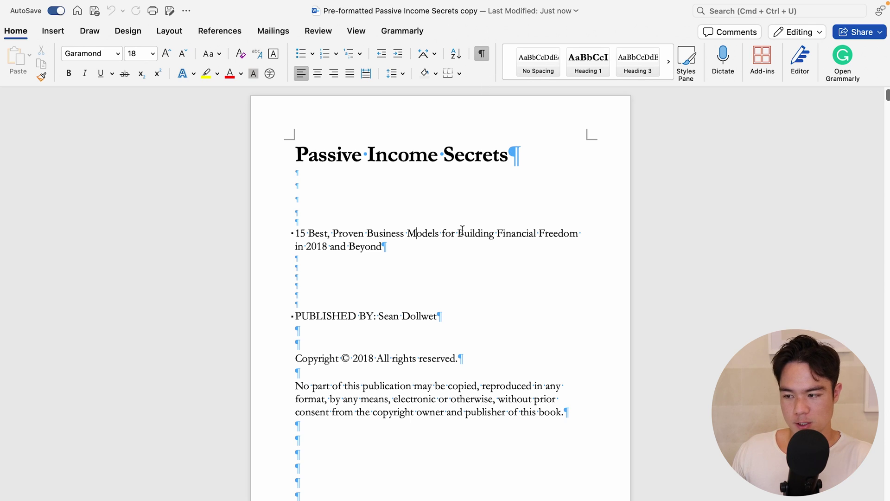
Add blank lines between the subtitle and the publisher line, and delete them together with one surplus blank line
drag(294, 182, 301, 218)
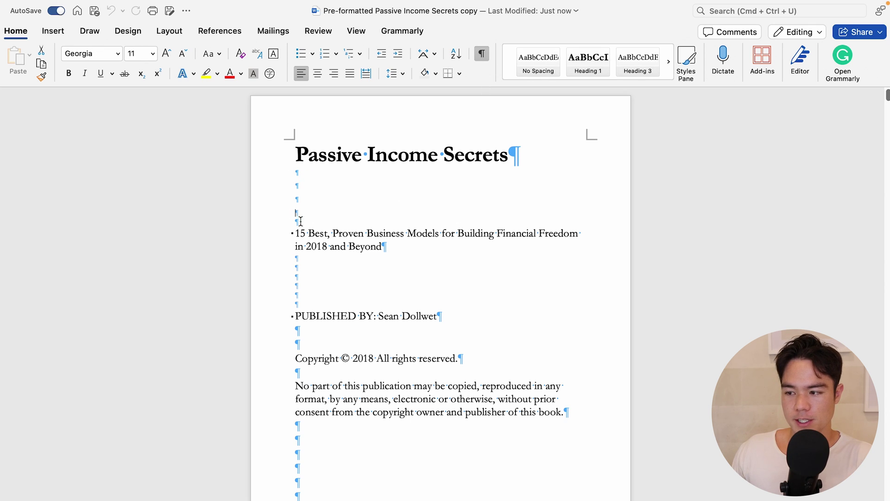
click(301, 221)
scroll(300, 222, down, 3)
click(301, 203)
key(Return)
key(Return)
key(Return)
key(Return)
key(Return)
key(Return)
key(BackSpace)
key(BackSpace)
key(BackSpace)
key(BackSpace)
key(BackSpace)
key(BackSpace)
key(BackSpace)
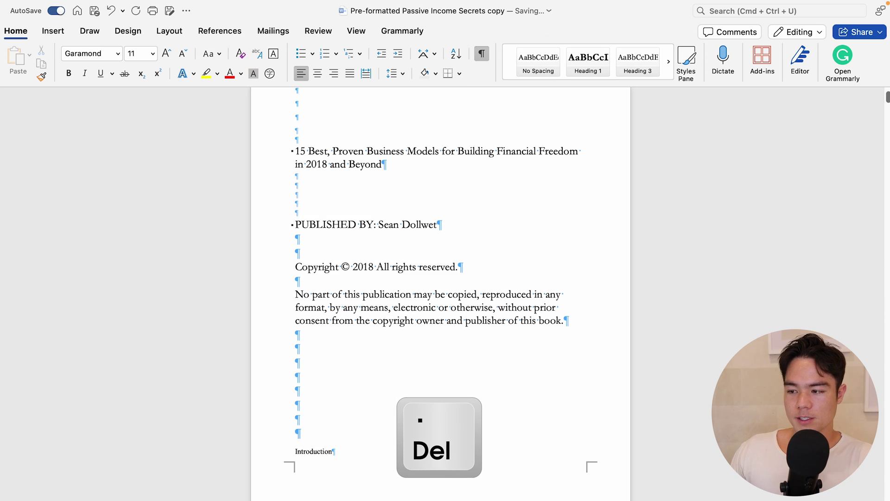
scroll(332, 222, up, 3)
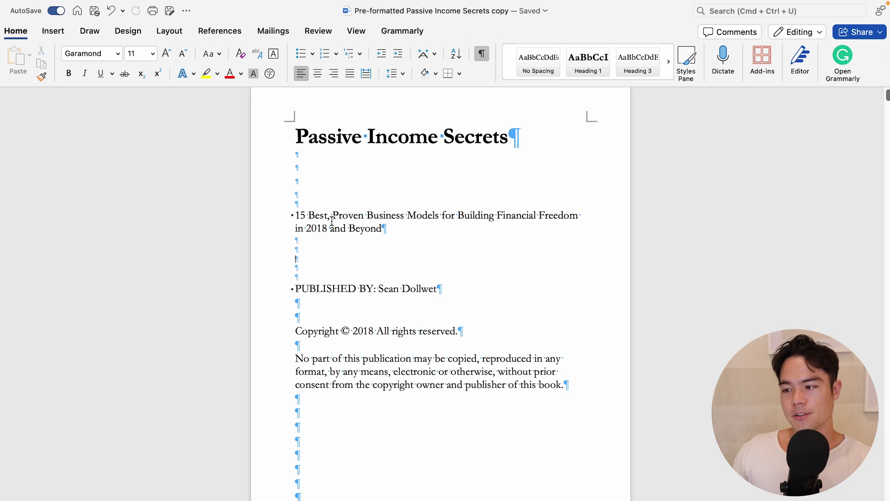
Check the subtitle's font, and review the available fonts with the whole document selected
drag(390, 232, 284, 221)
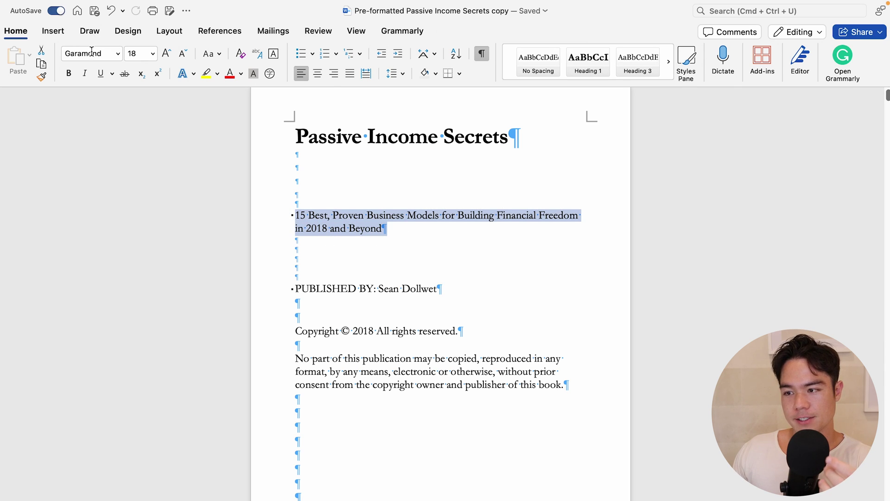
click(347, 238)
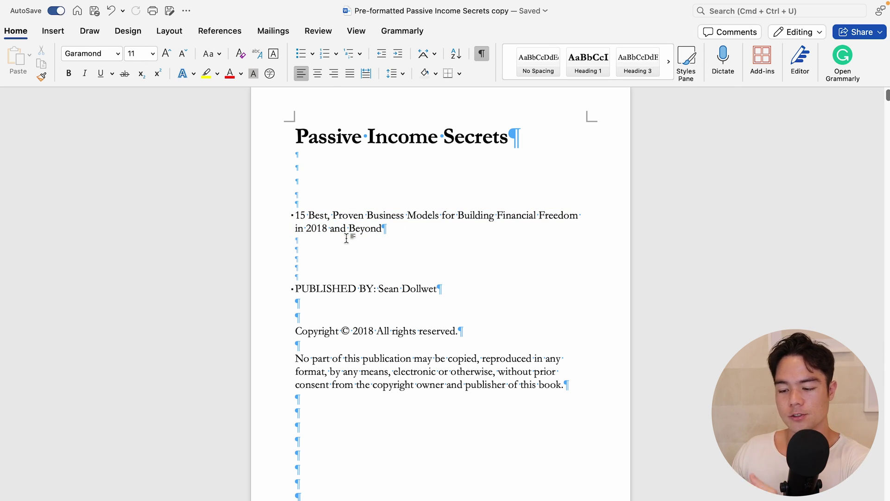
key(super+a)
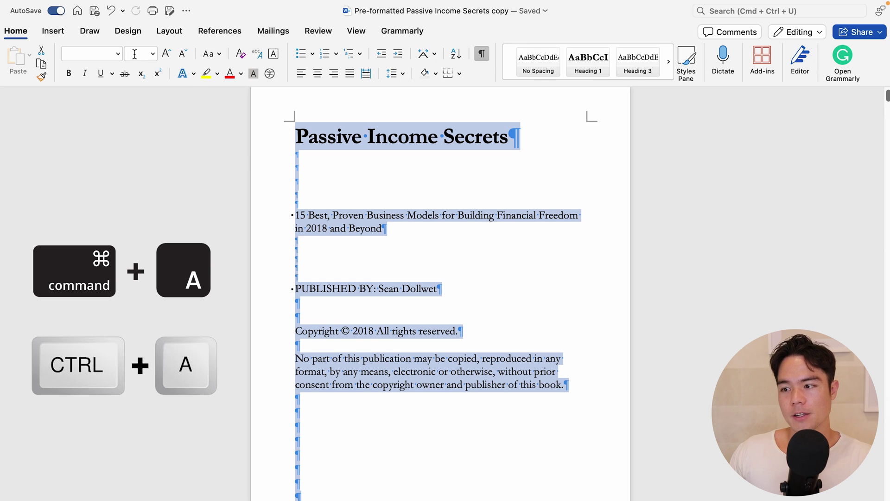
click(118, 54)
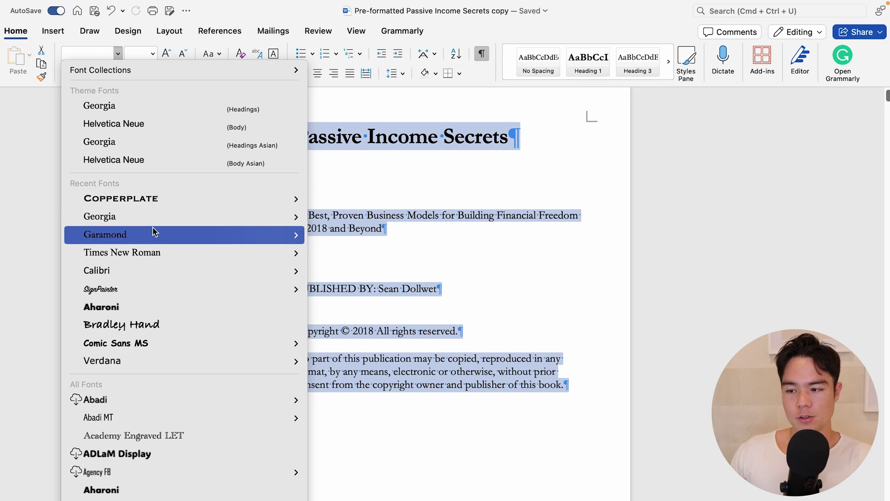
click(408, 187)
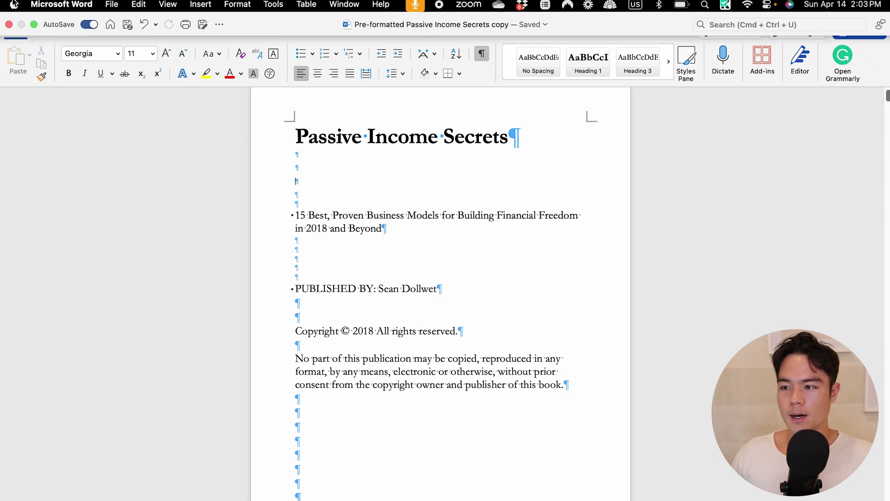
Open the custom paper sizes from the page setup and inspect the width and height fields of the 5.5x8.5 entry
click(112, 6)
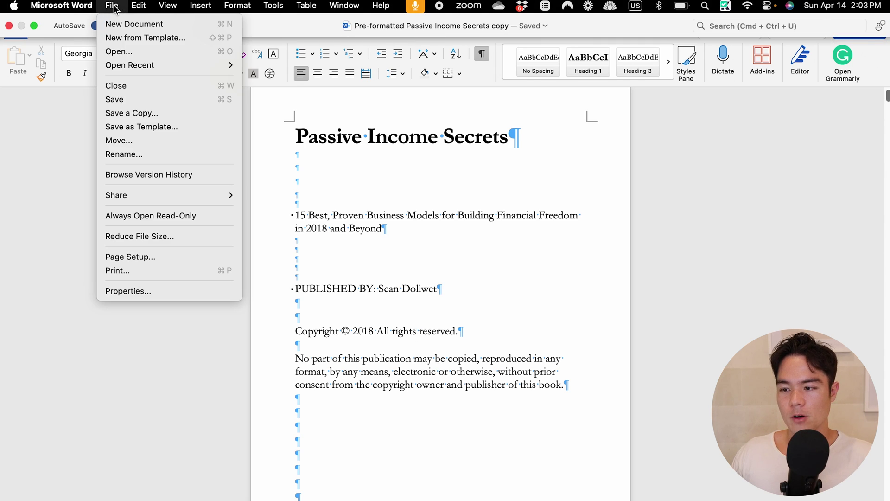
click(140, 256)
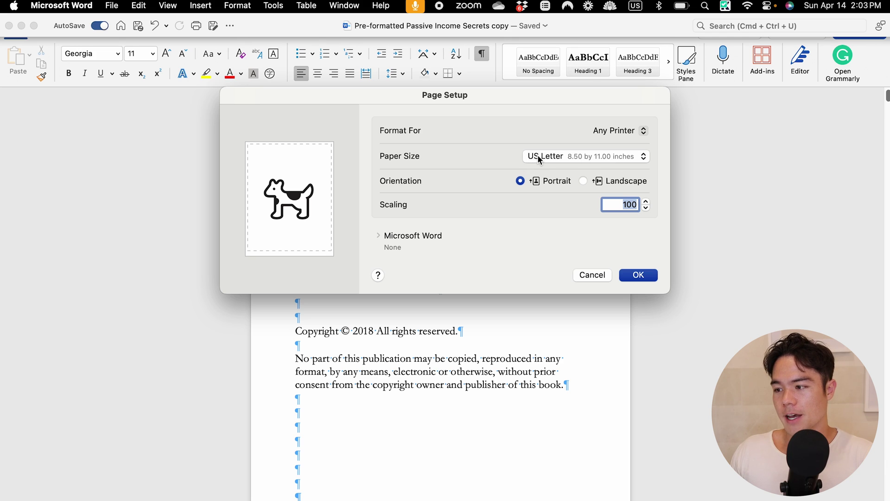
click(562, 155)
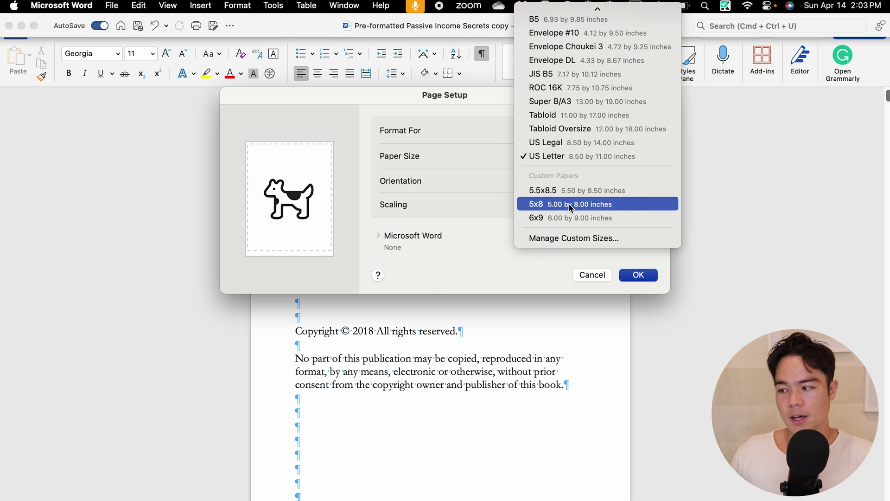
click(574, 238)
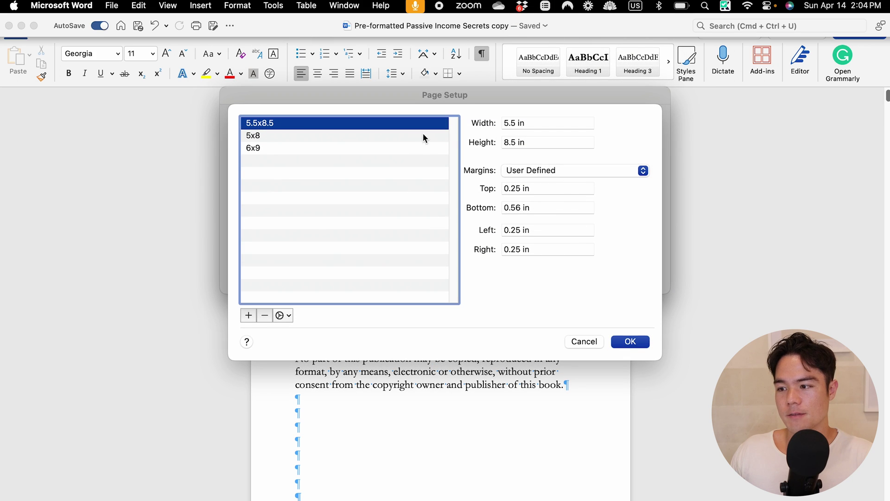
double_click(527, 123)
key(Tab)
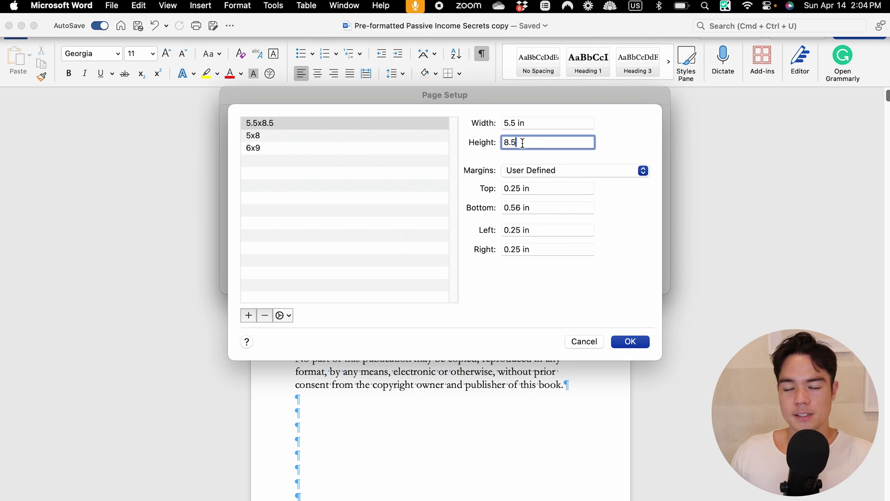
click(543, 123)
double_click(521, 141)
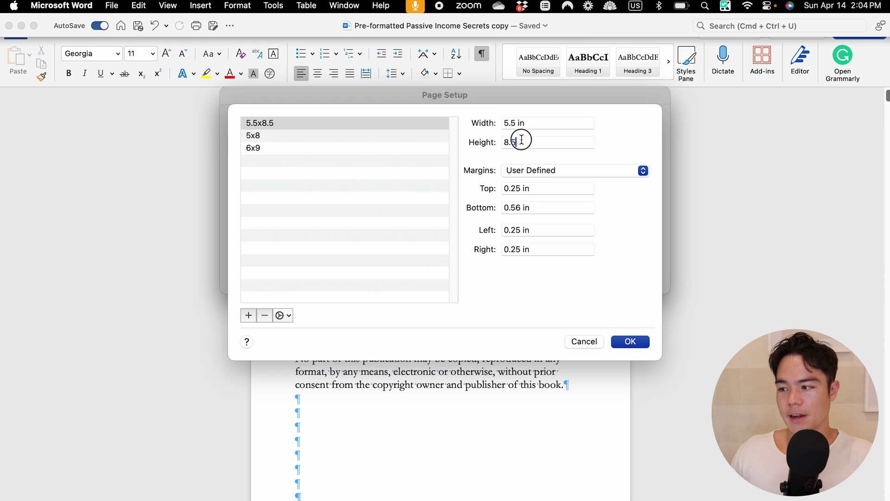
click(528, 141)
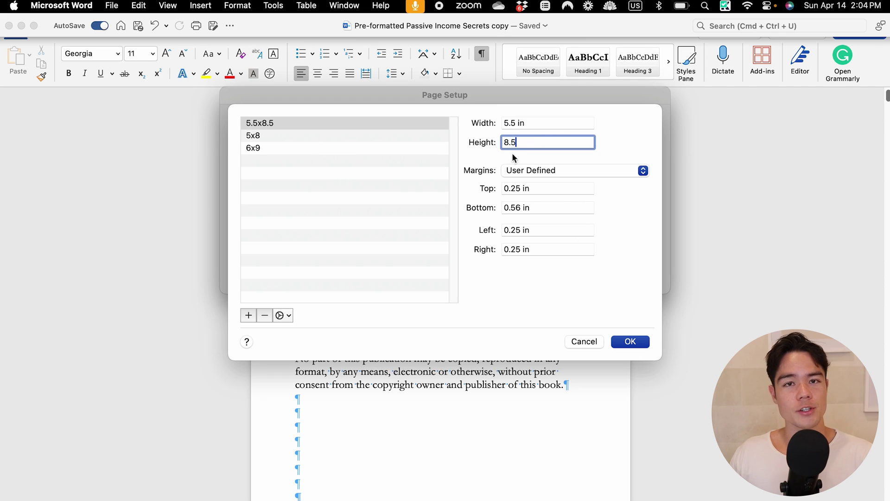
Choose the custom 6x9 paper size and apply it to the document
click(300, 151)
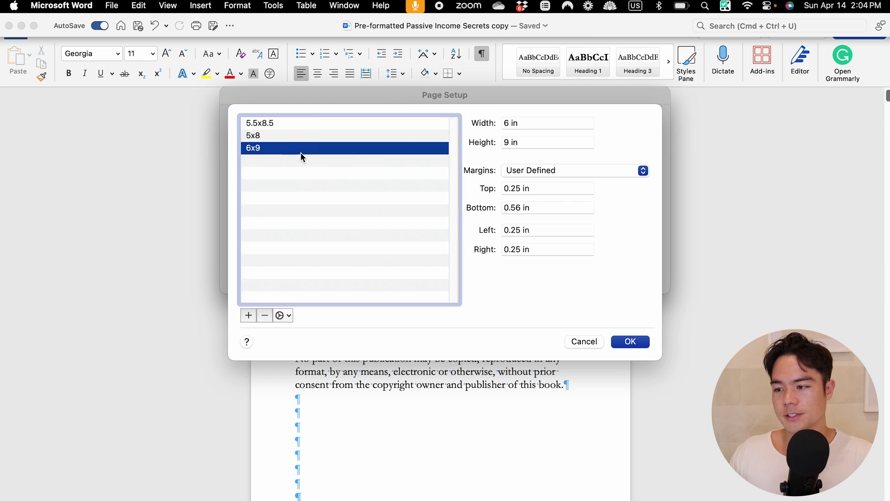
click(631, 342)
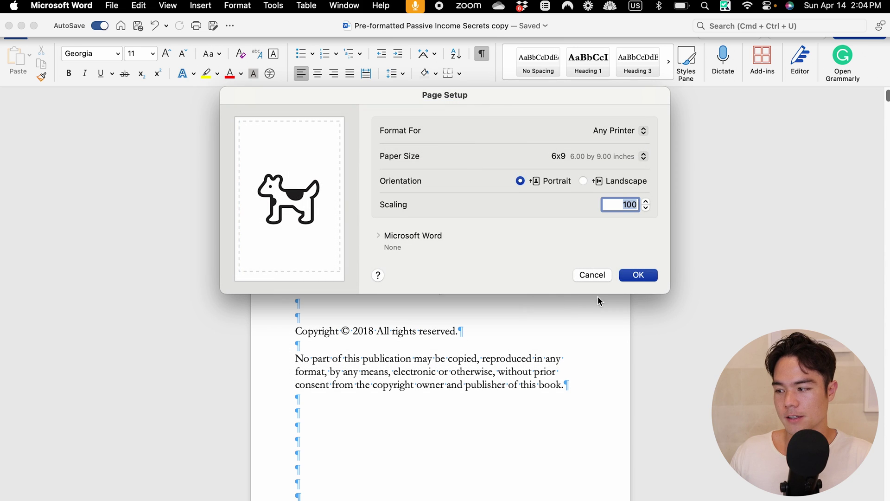
click(644, 275)
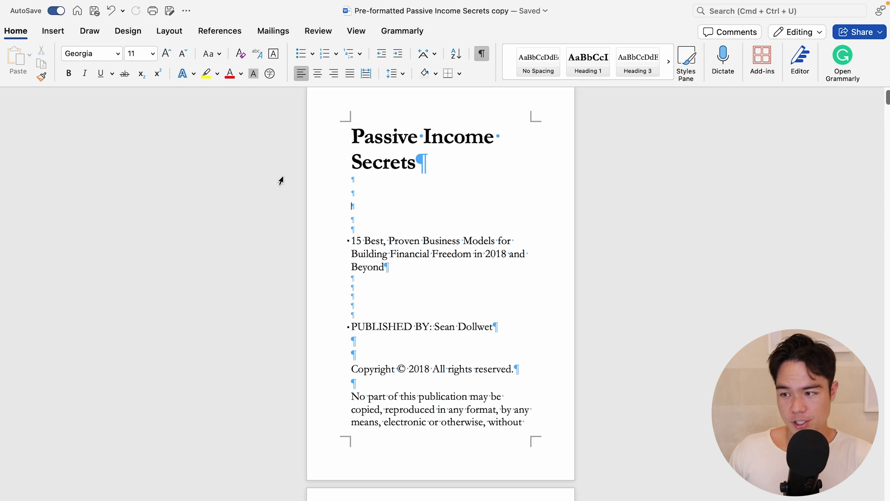
Open the custom margin settings and set Multiple Pages to Mirror margins
click(160, 32)
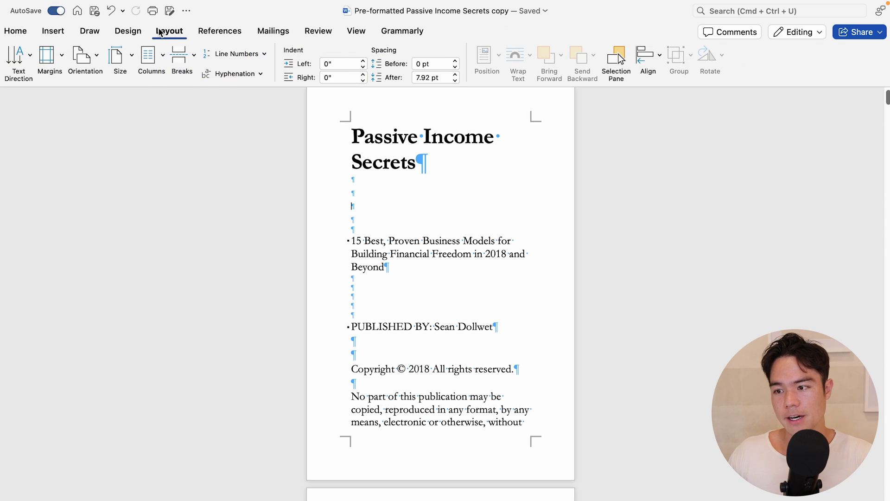
click(62, 55)
click(111, 264)
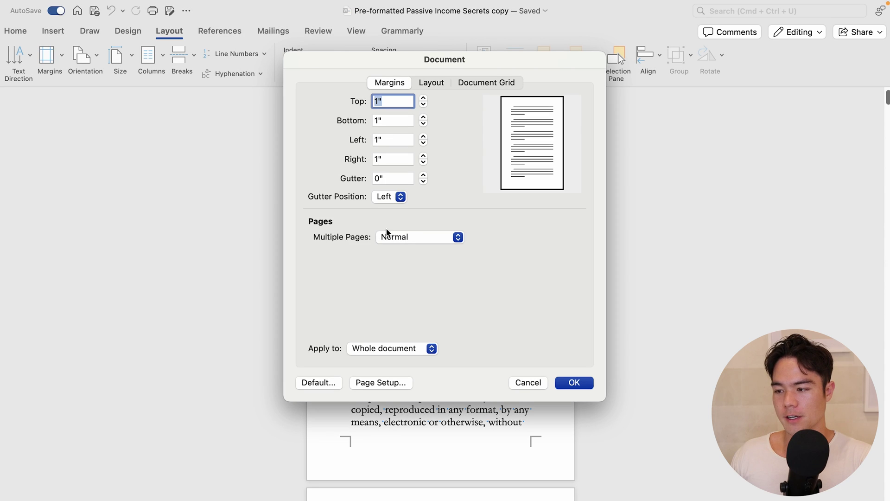
click(388, 231)
click(422, 247)
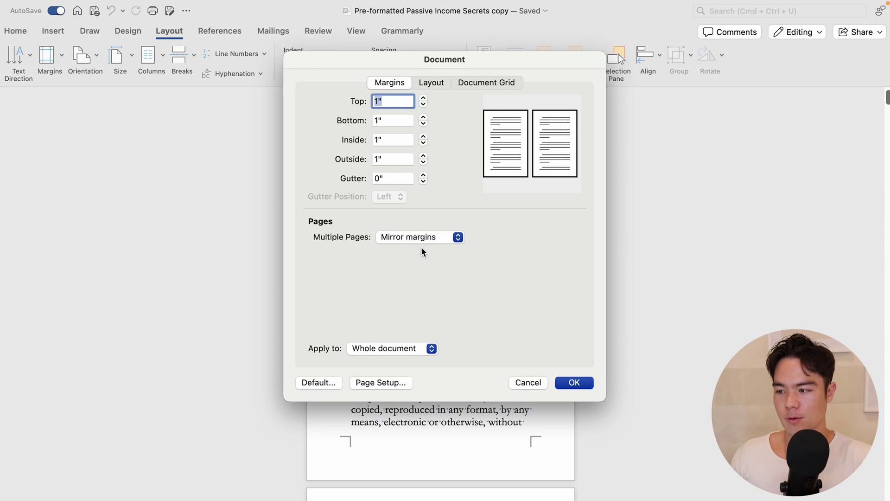
Set the outside margin to 0.6" and the gutter to 0.12", and apply the margins to the whole document
key(Tab)
key(Tab)
key(Tab)
text(0.6)
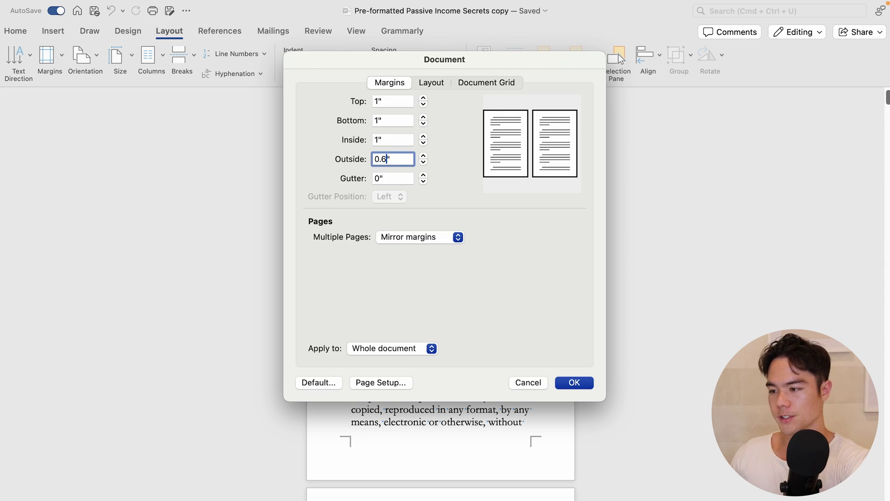
click(402, 178)
text(.12)
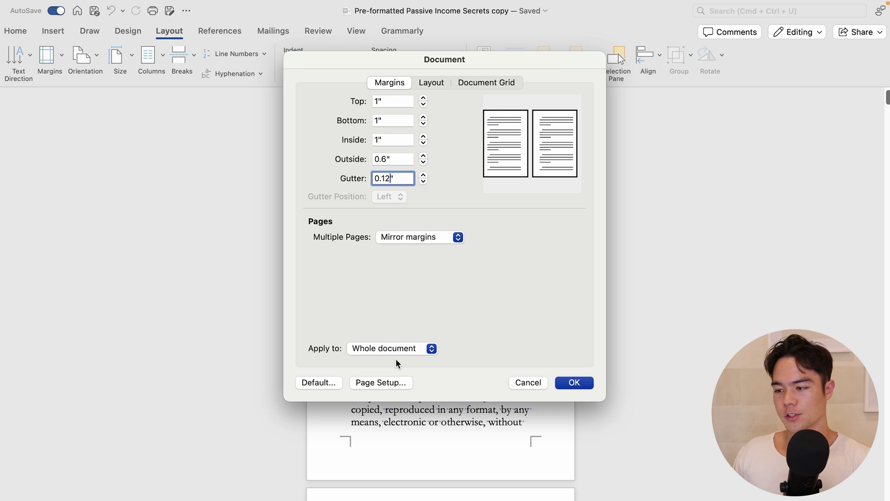
click(575, 388)
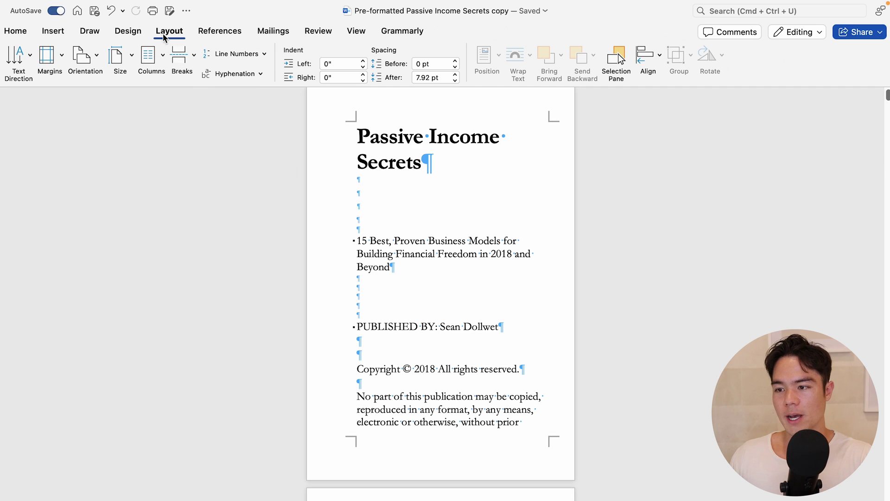
Enable different odd and even as well as different first page headers and footers for the whole document
click(52, 56)
click(108, 300)
click(431, 82)
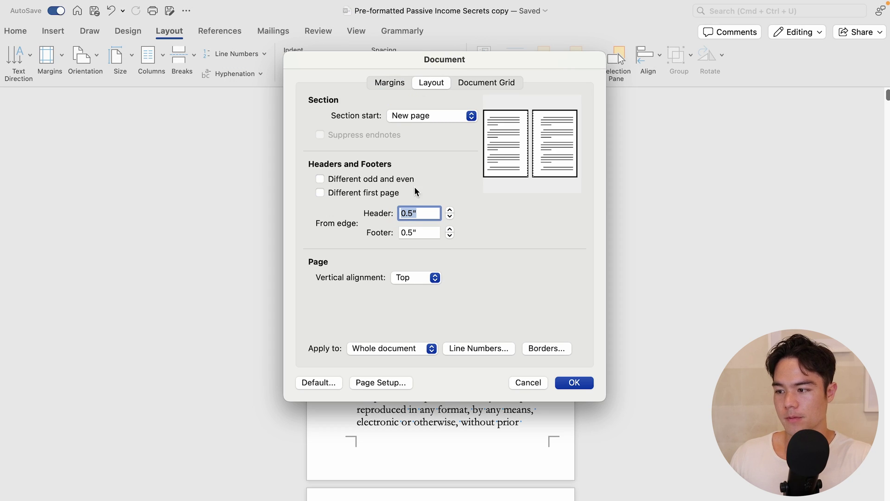
click(371, 181)
click(386, 196)
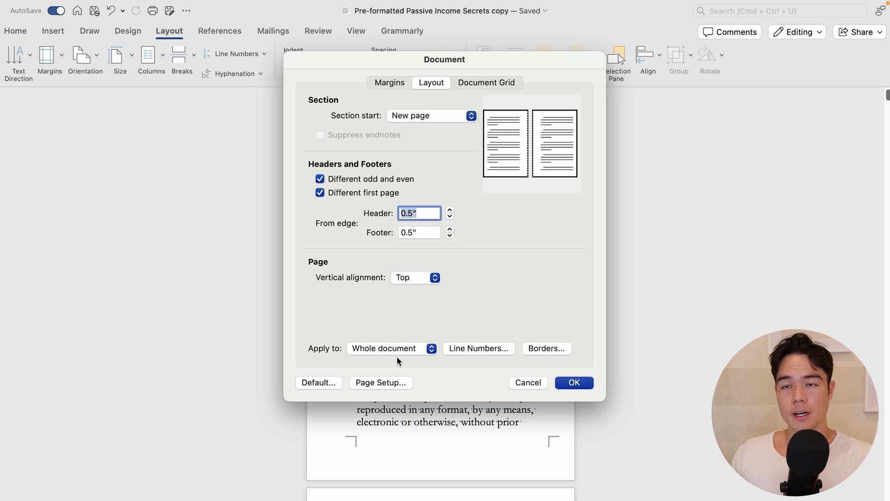
click(576, 383)
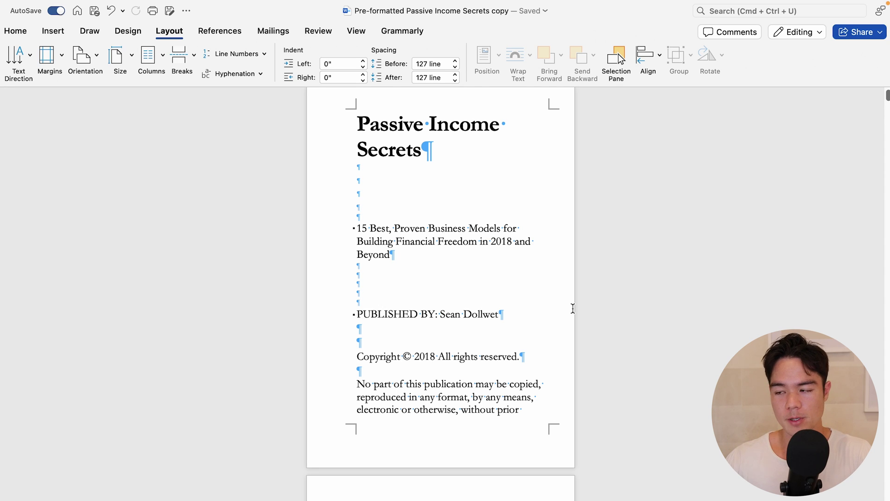
Center the title page text from the title down through the publisher line
scroll(573, 309, up, 2)
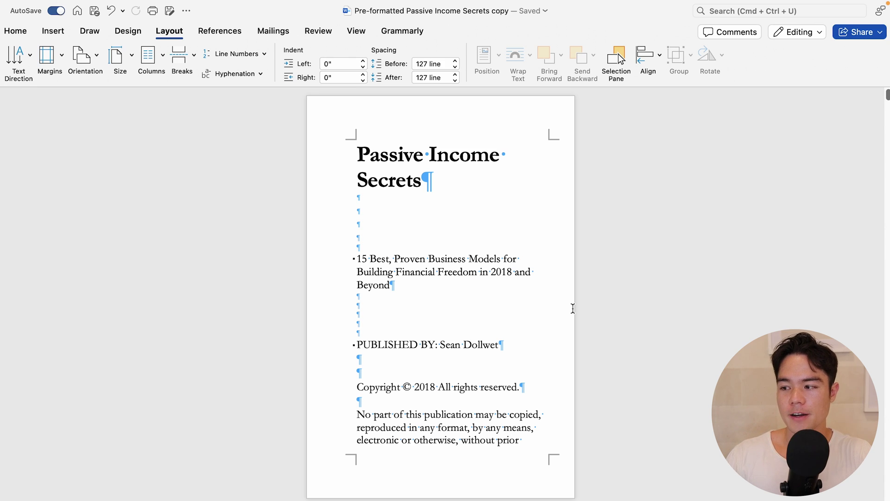
triple_click(366, 161)
click(513, 437)
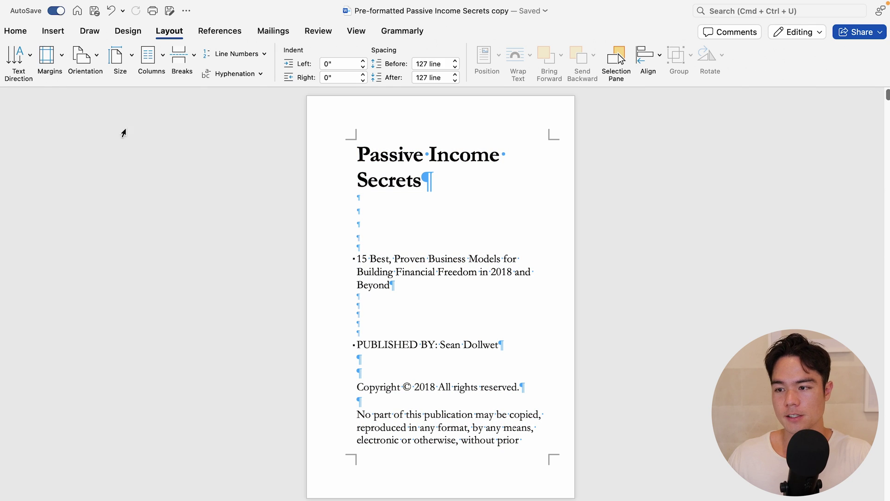
key(super+z)
drag(510, 332, 333, 148)
click(317, 73)
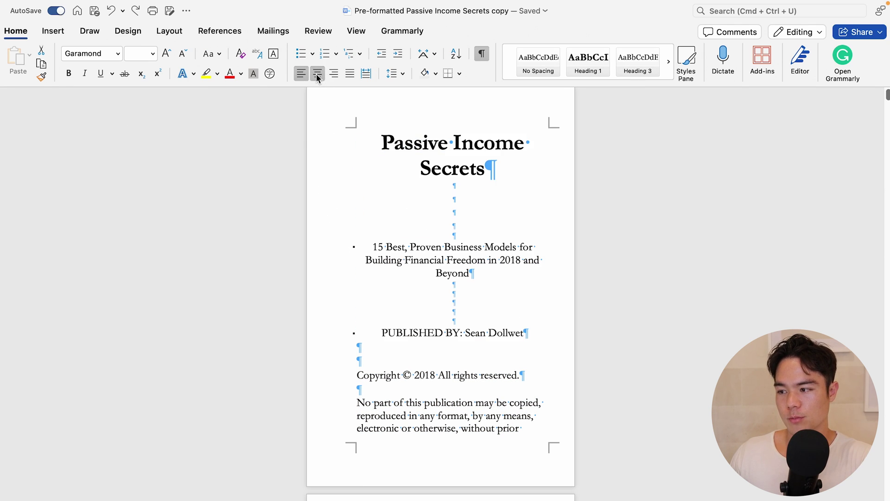
Insert two blank lines above the title "Passive Income Secrets" on the first page
click(448, 218)
key(super+Up)
key(super+Up)
key(super+Up)
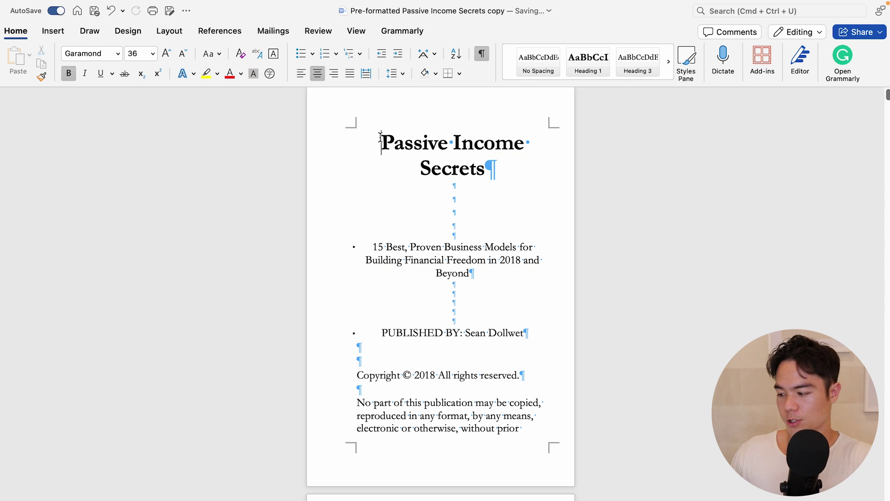
key(Return)
key(Return)
key(BackSpace)
key(Return)
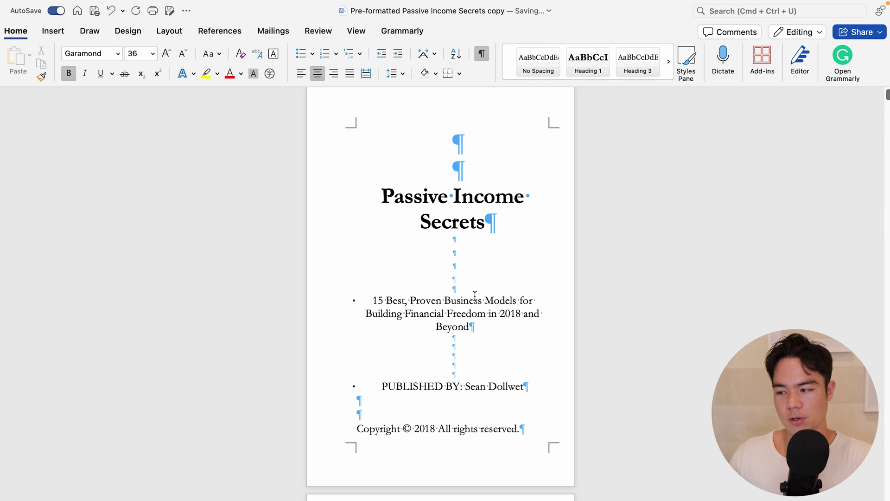
Reduce the blank lines between the title and the subtitle to two, and remove one blank line above the title
click(454, 280)
key(BackSpace)
key(BackSpace)
key(BackSpace)
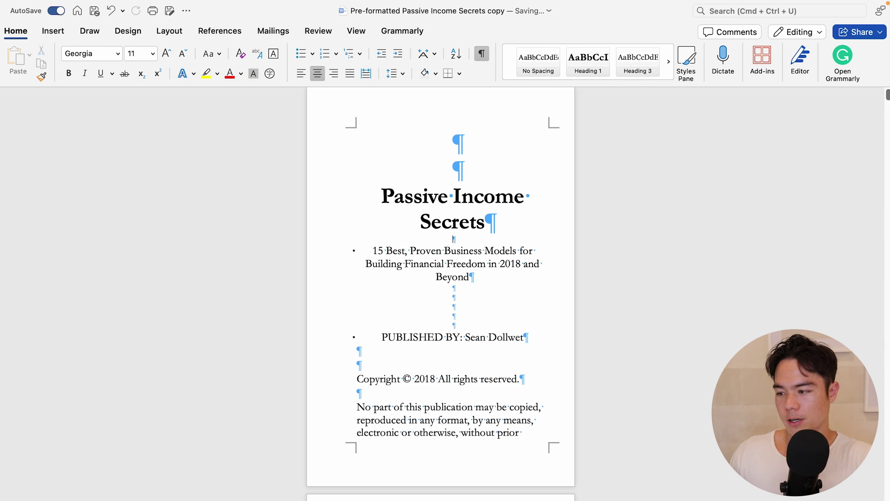
key(Return)
click(456, 175)
key(BackSpace)
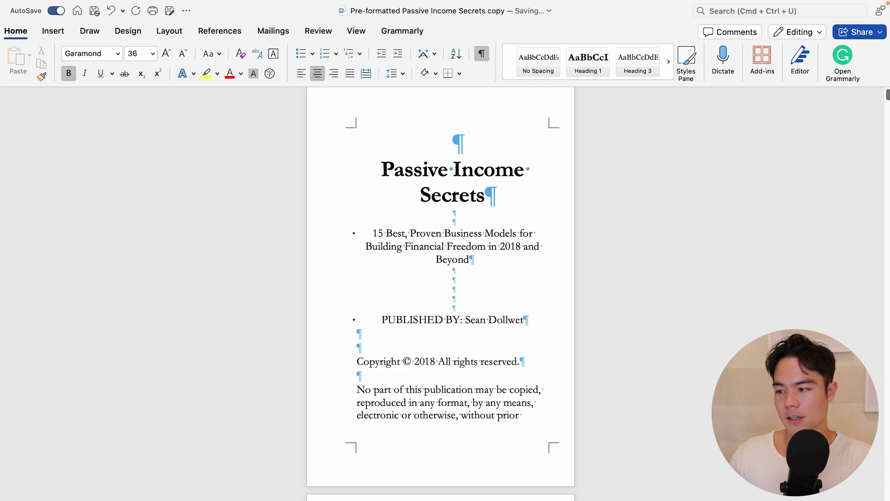
Increase the font size of the title "Passive Income Secrets" to 48
drag(493, 195, 349, 178)
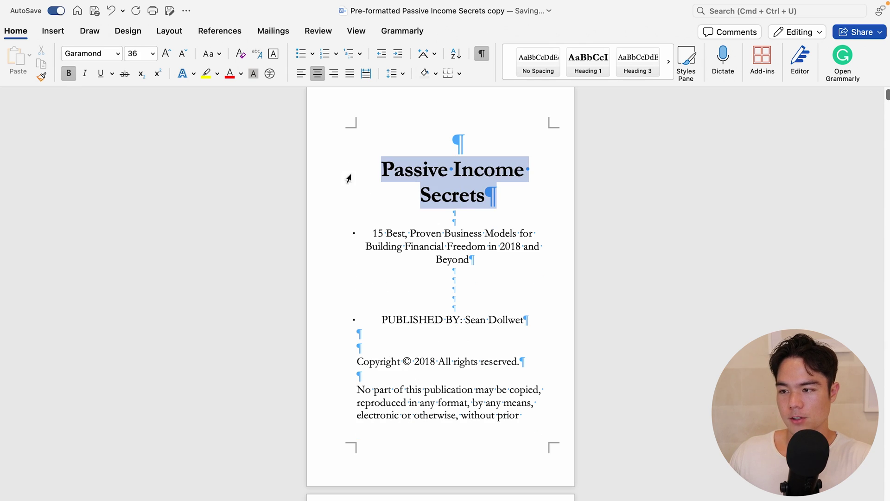
click(166, 53)
click(183, 55)
click(183, 54)
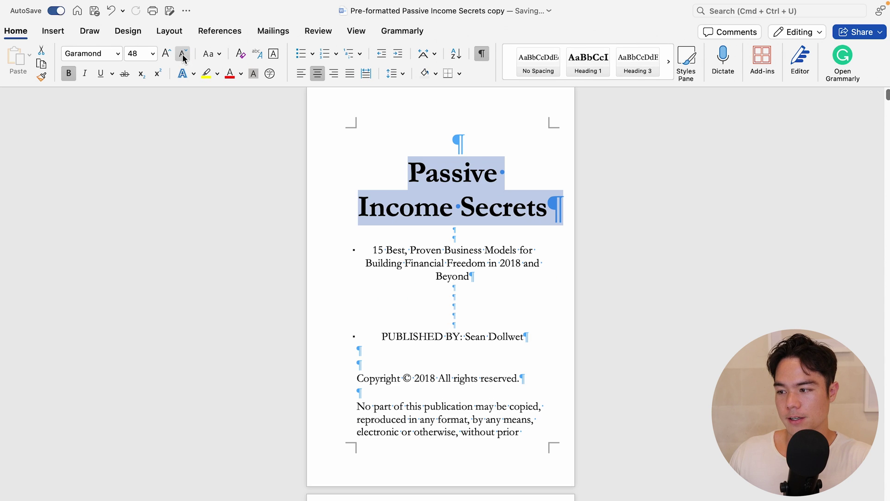
click(390, 177)
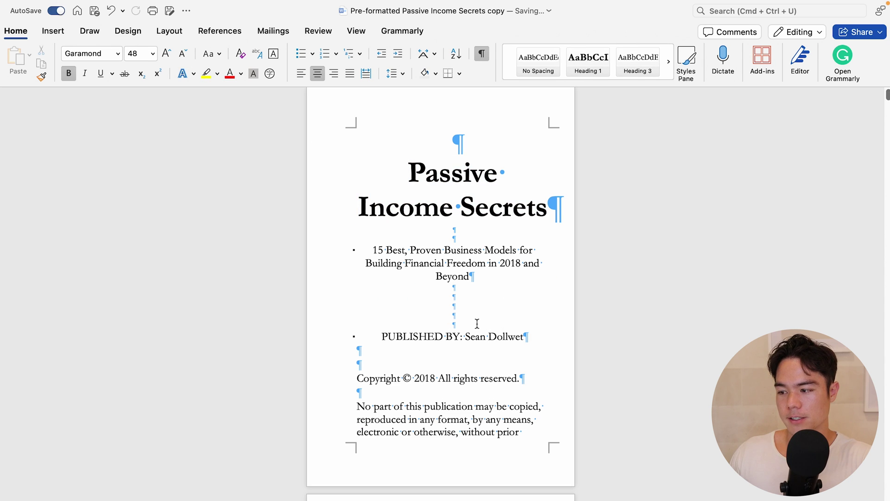
click(411, 358)
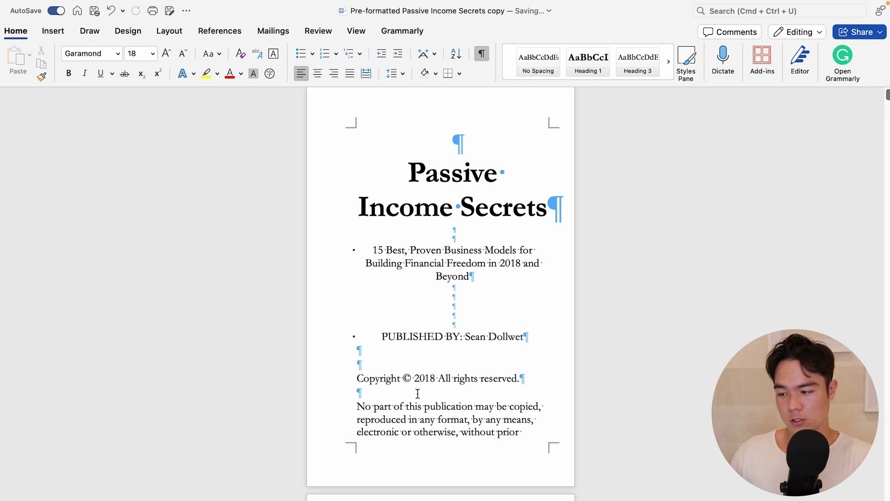
triple_click(412, 377)
click(392, 350)
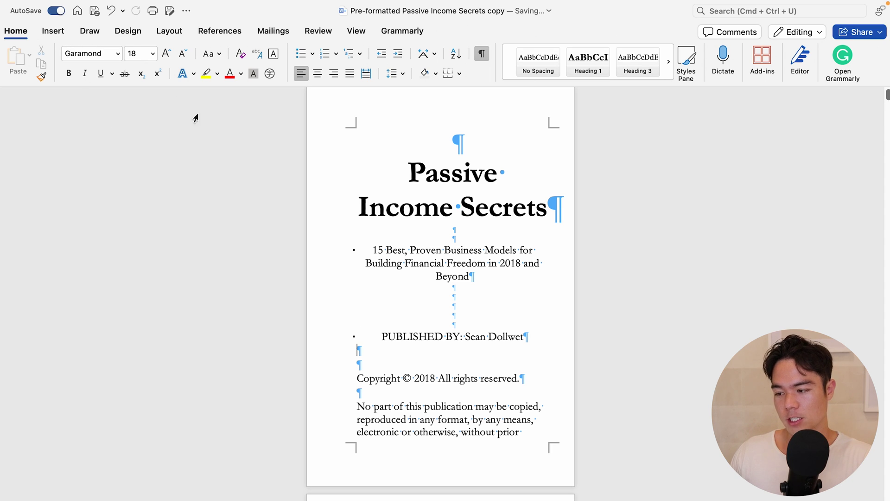
click(53, 31)
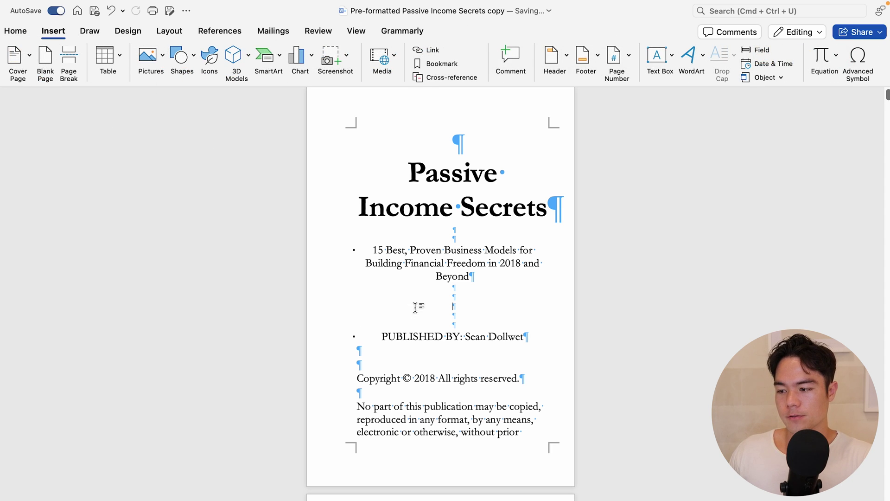
click(392, 348)
key(Return)
key(Return)
key(Return)
key(Return)
key(Return)
key(BackSpace)
key(BackSpace)
key(BackSpace)
key(BackSpace)
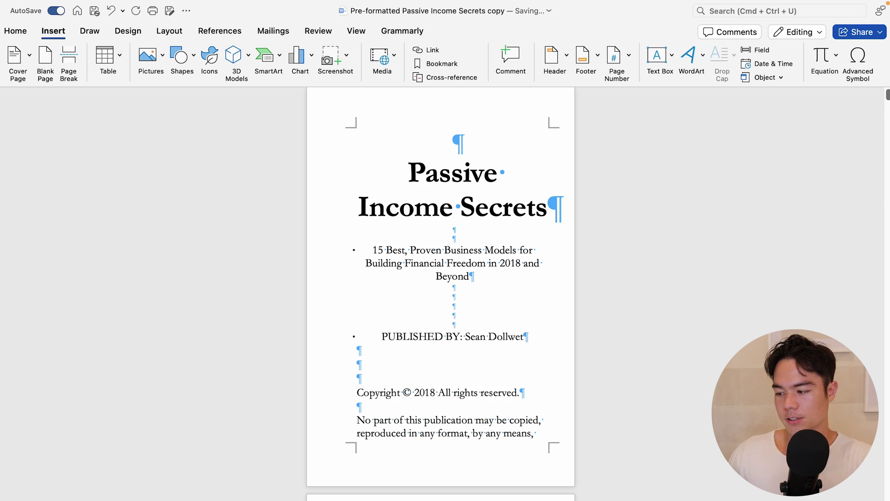
key(BackSpace)
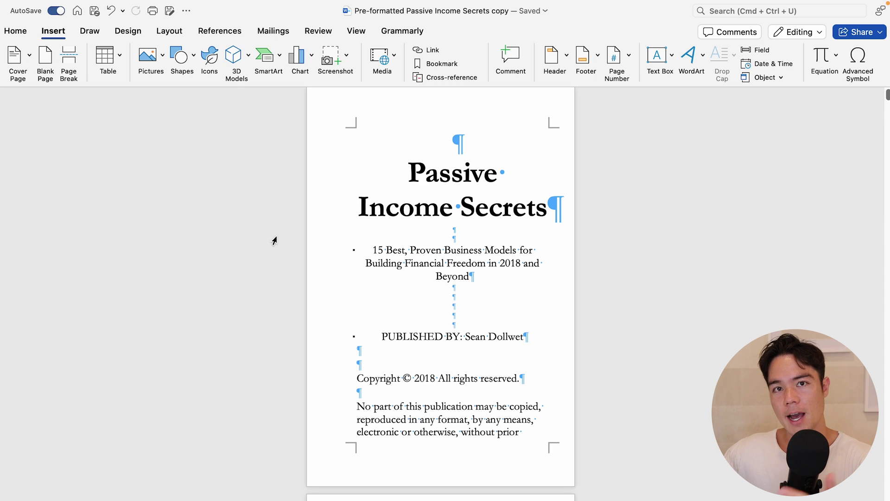
Insert a page break below the publisher line and leave one blank line above the copyright line on the new page
click(78, 68)
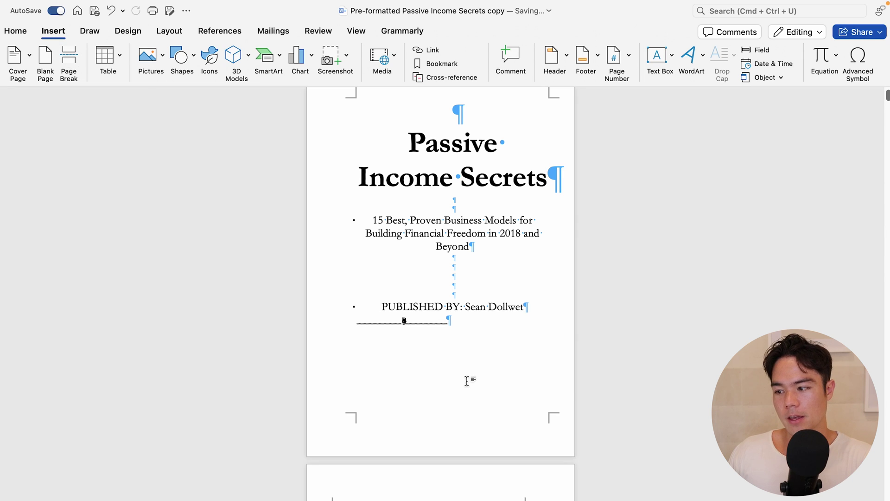
scroll(378, 271, down, 3)
scroll(378, 271, down, 4)
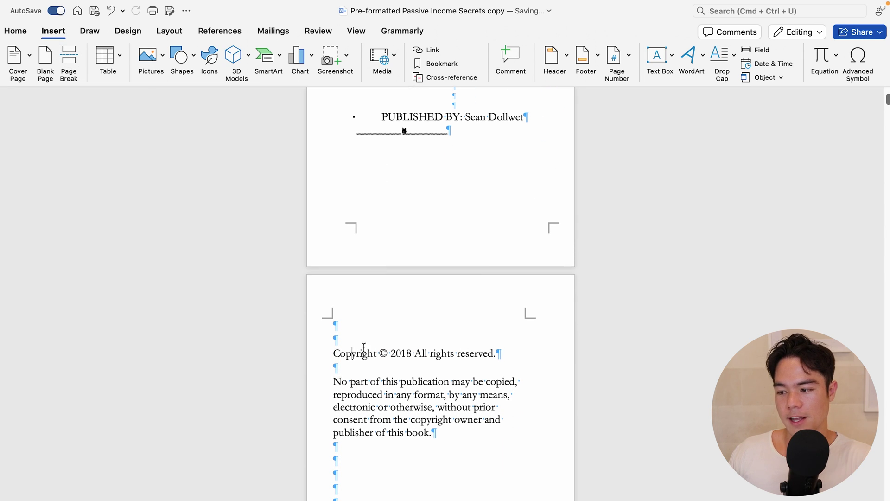
key(BackSpace)
key(BackSpace)
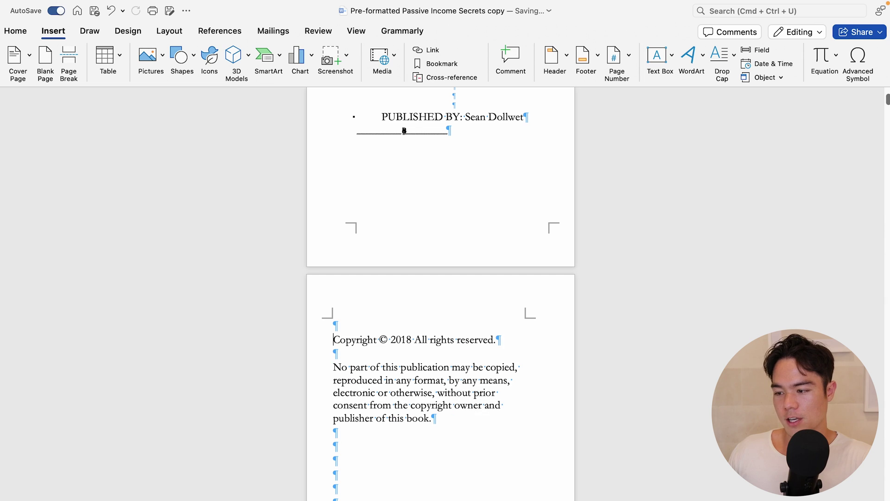
scroll(405, 376, down, 4)
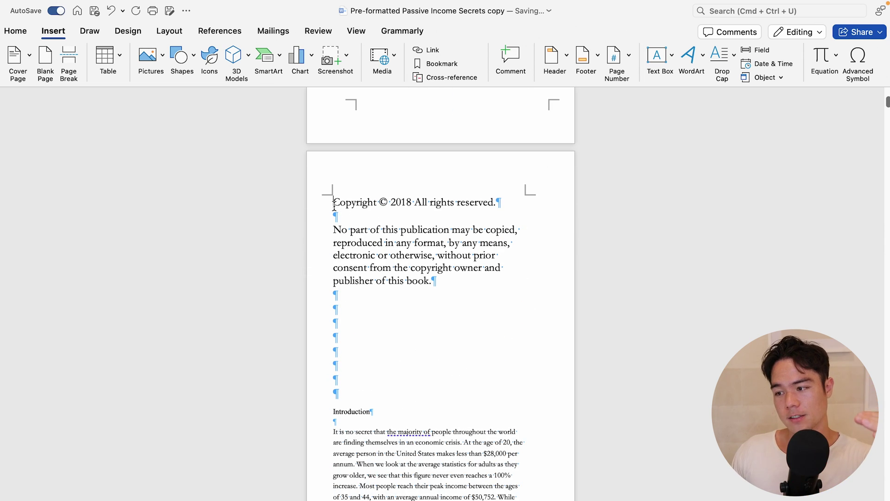
key(Return)
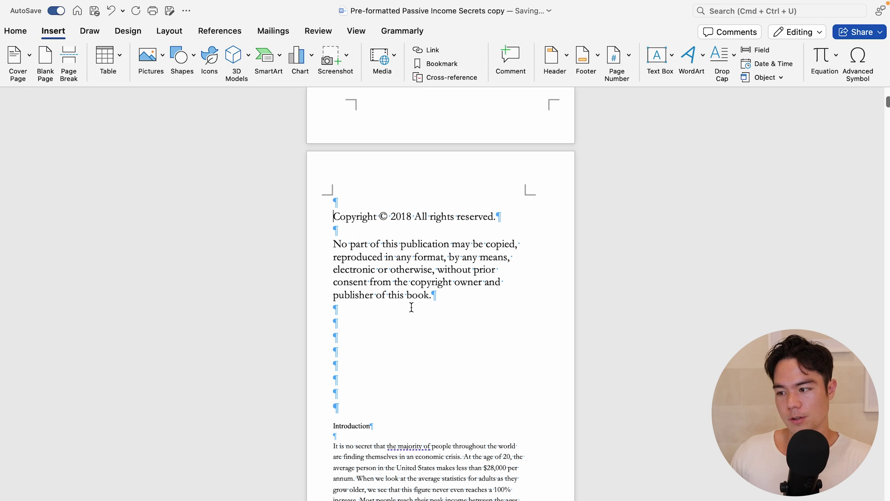
Justify the text of the whole document
scroll(445, 353, down, 1)
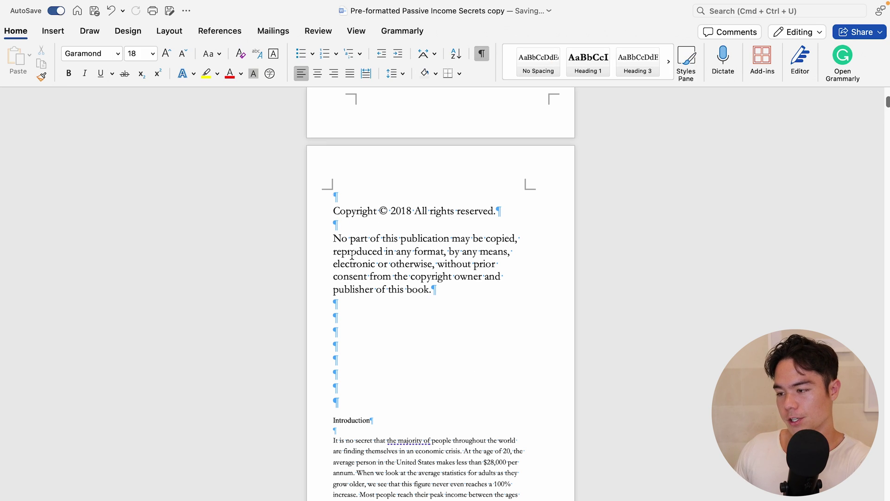
key(super+a)
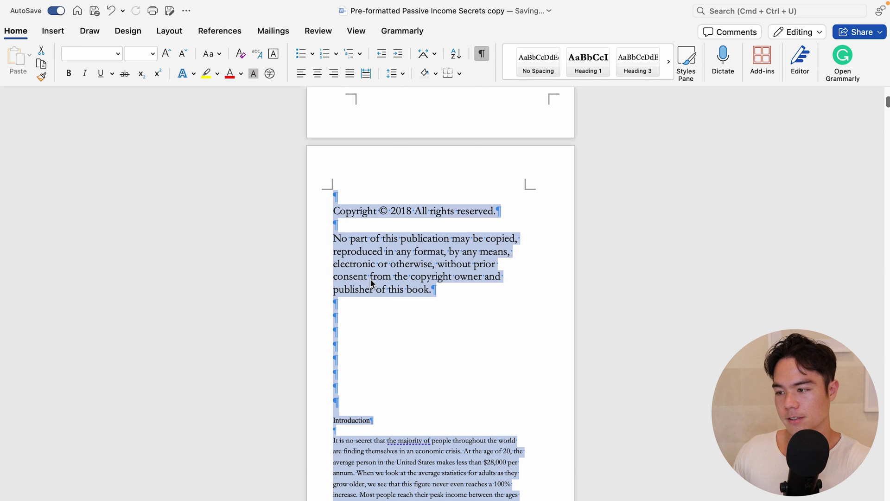
scroll(371, 280, down, 5)
click(349, 73)
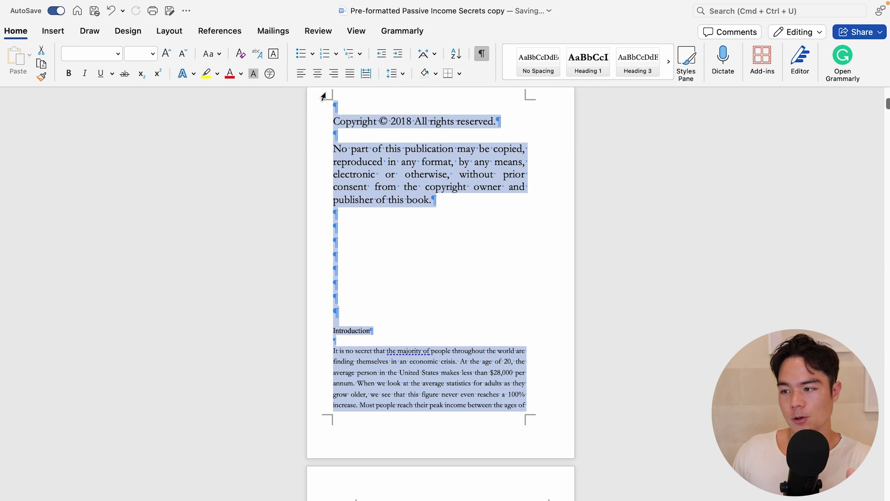
click(301, 74)
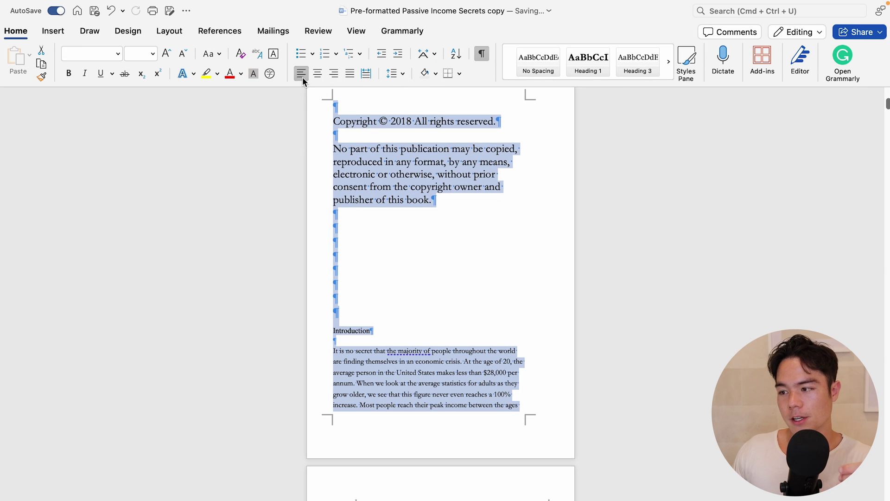
click(334, 73)
click(350, 74)
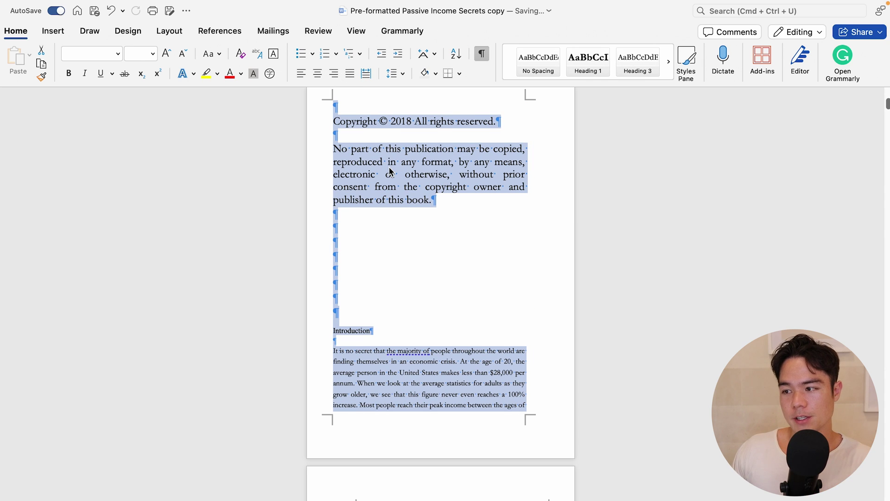
scroll(350, 240, up, 1)
Insert a page break after the copyright paragraph and delete the extra blank lines above "Introduction", leaving one
click(351, 240)
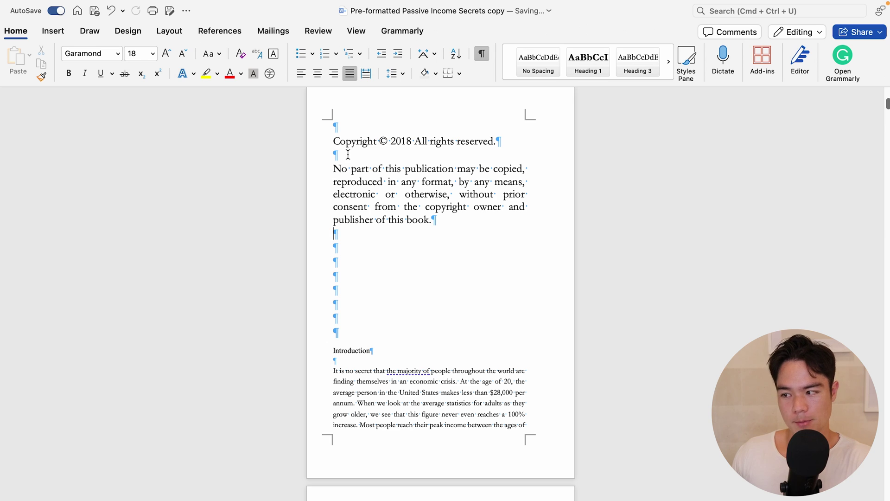
click(46, 33)
click(68, 60)
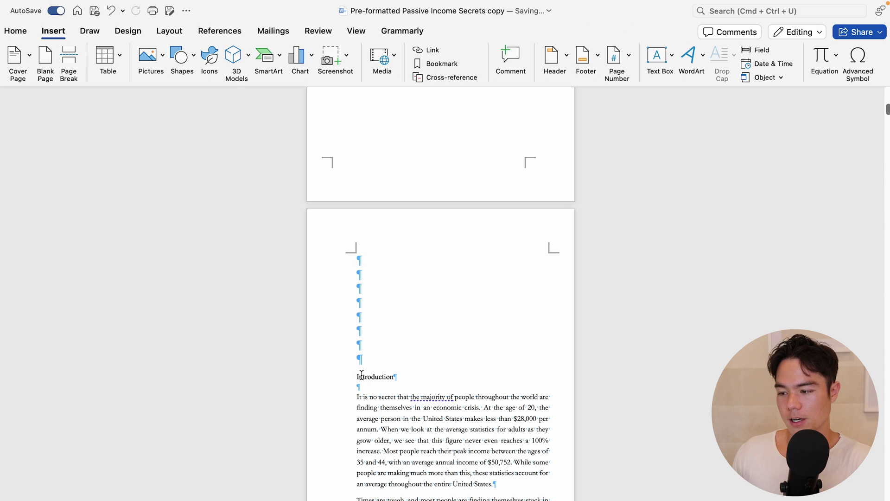
key(BackSpace)
key(BackSpace)
key(BackSpace)
key(BackSpace)
key(BackSpace)
key(BackSpace)
key(BackSpace)
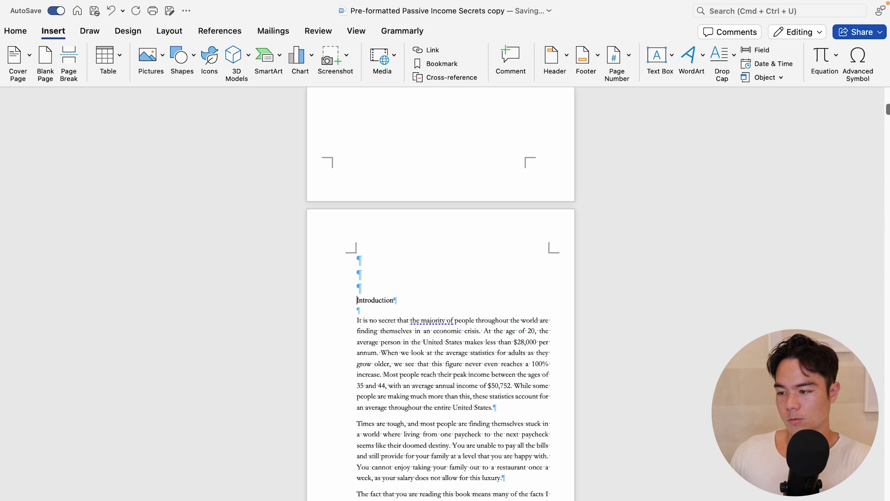
Apply the Heading 1 style to the chapter title "Introduction"
drag(408, 274, 341, 274)
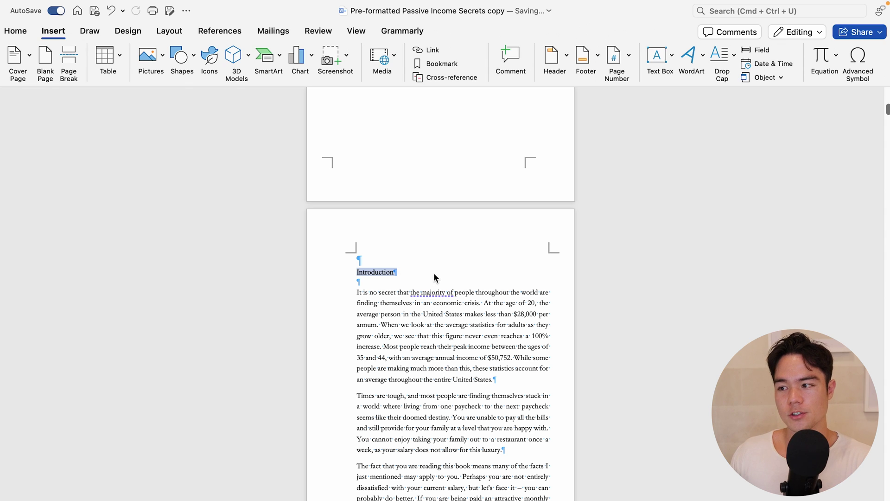
click(16, 37)
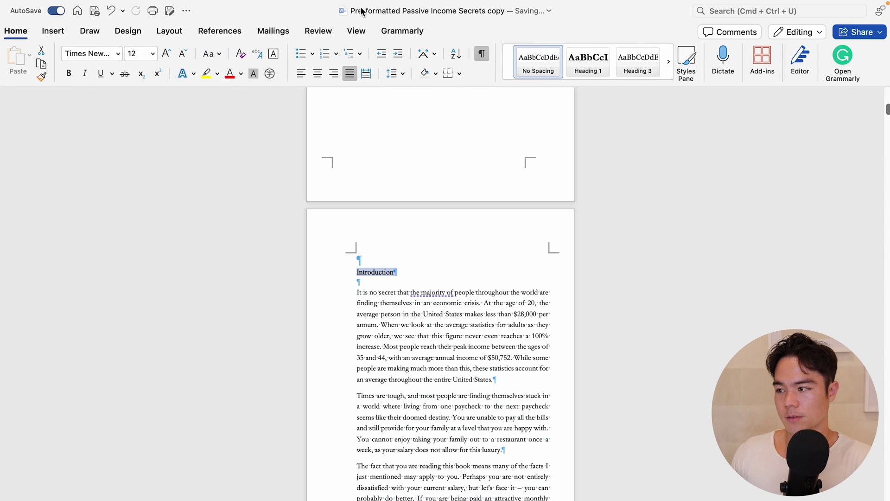
click(596, 69)
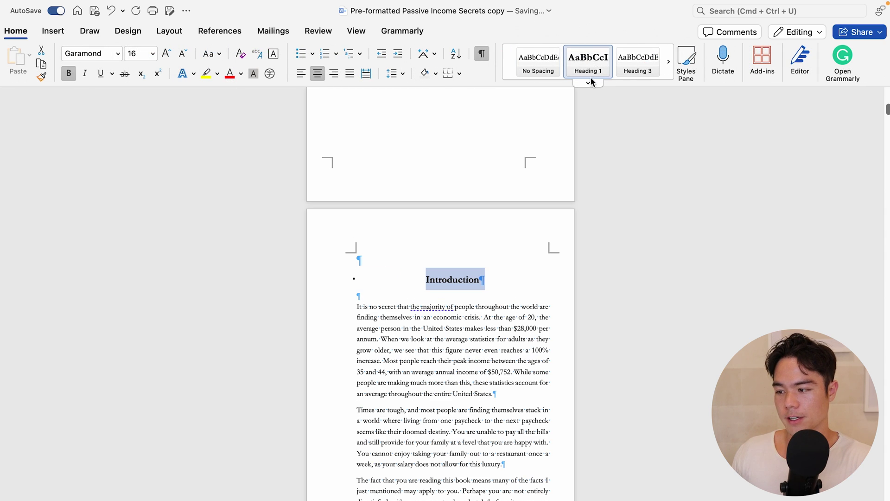
click(494, 282)
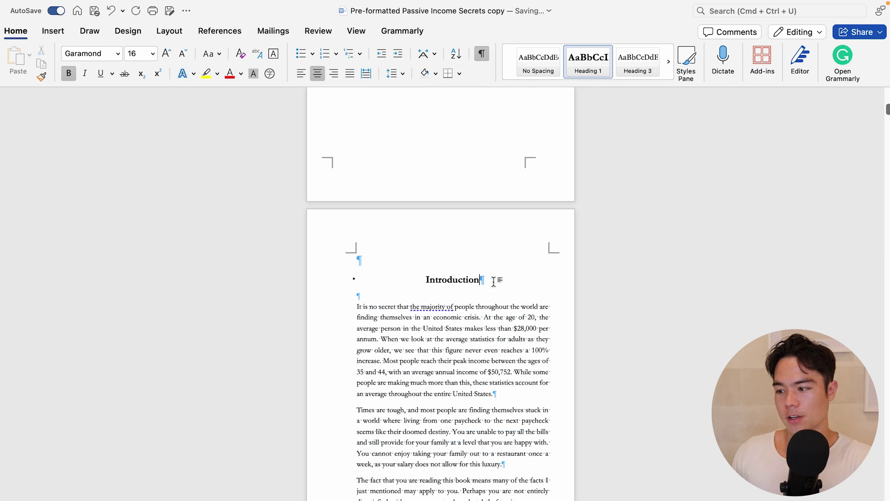
triple_click(481, 280)
click(152, 54)
click(152, 55)
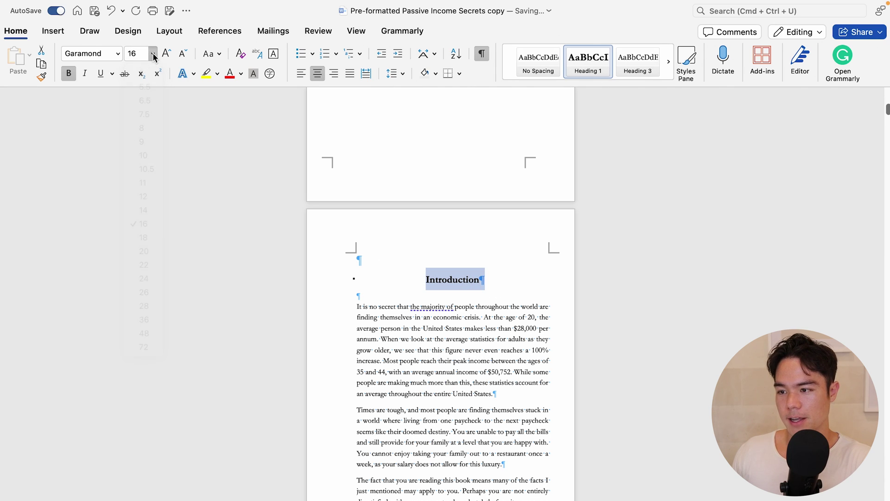
click(399, 229)
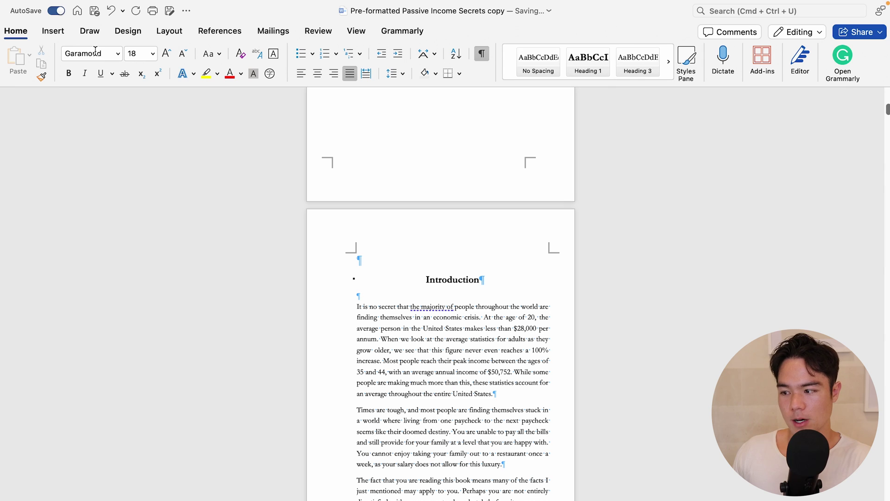
Examine the font, size, alignment and line spacing in the Heading 1 style definition and accept them
key(Down)
key(Right)
key(Right)
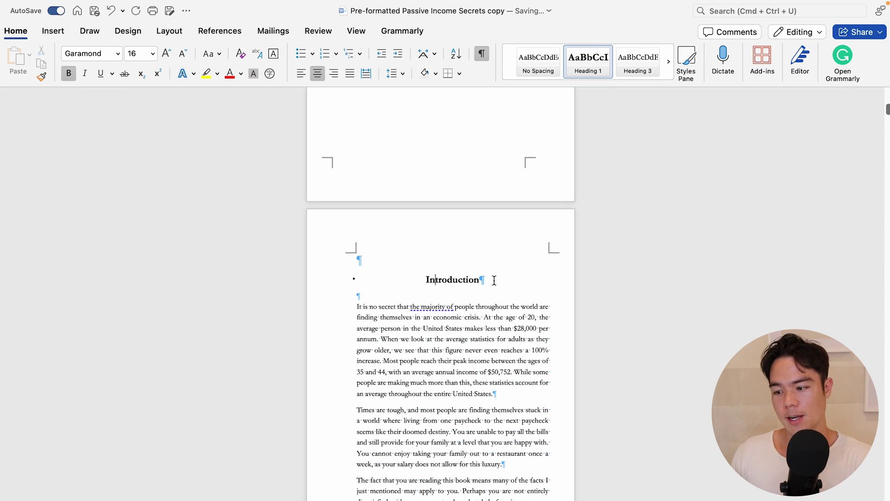
right_click(579, 74)
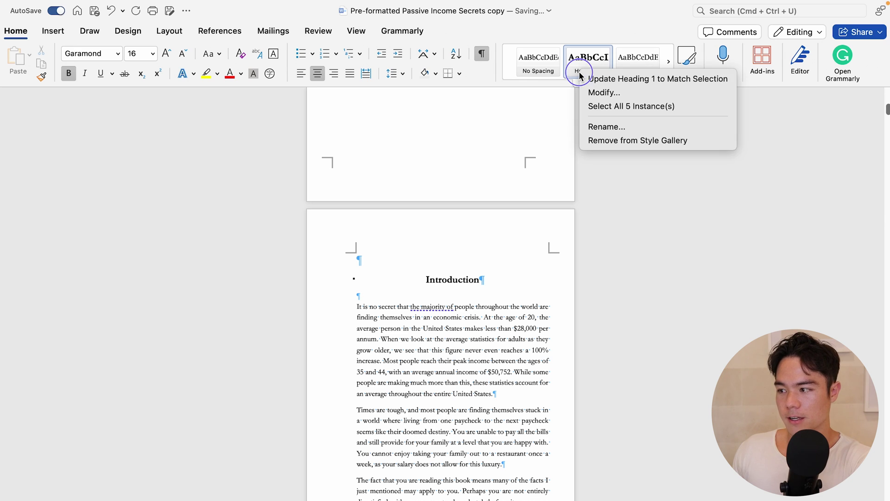
click(621, 92)
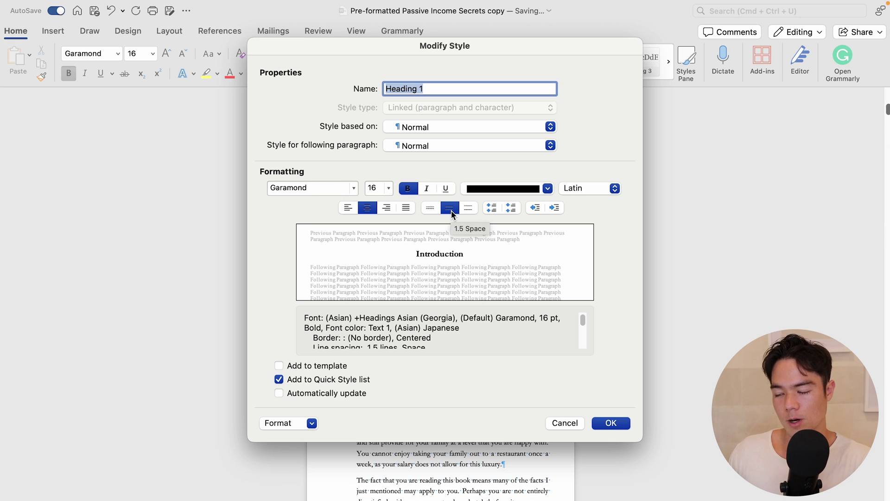
click(618, 421)
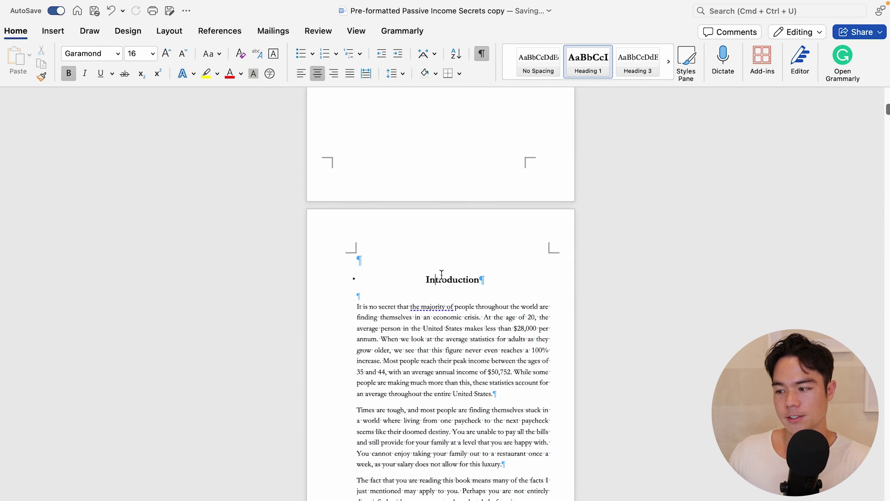
drag(486, 280, 411, 280)
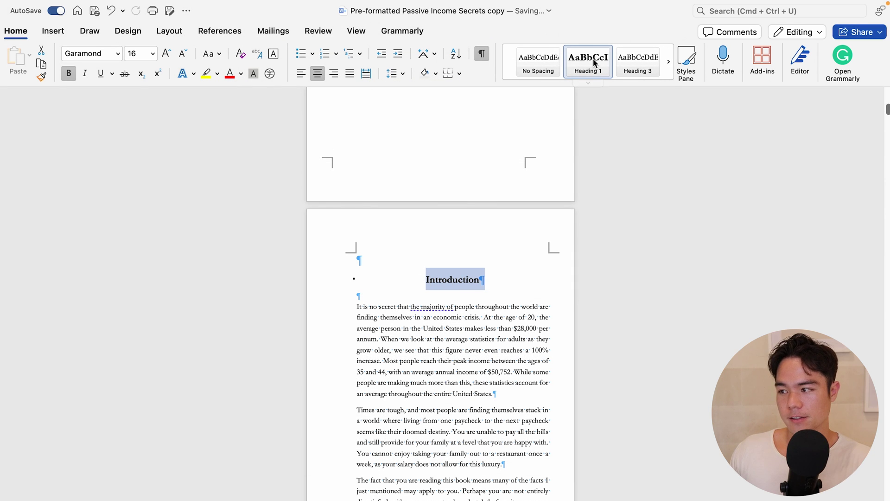
click(489, 328)
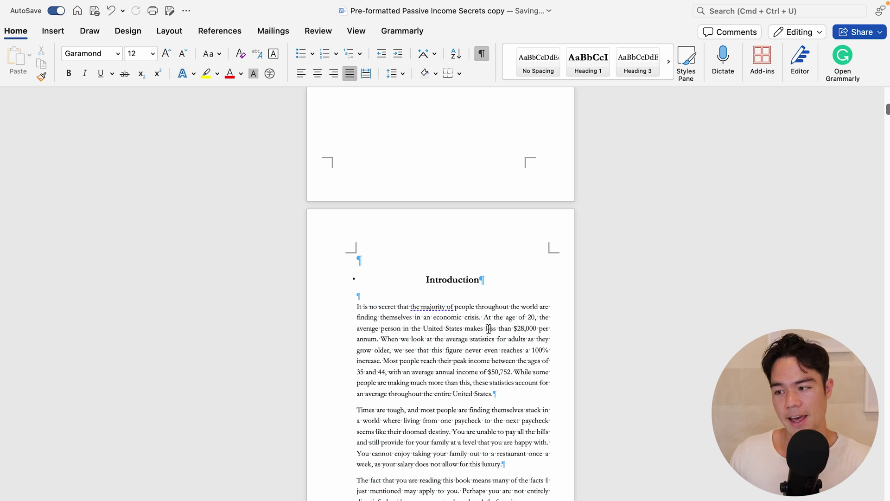
Try indenting the first line of the Introduction paragraph beginning "Times are tough", and undo the indent
scroll(489, 328, down, 5)
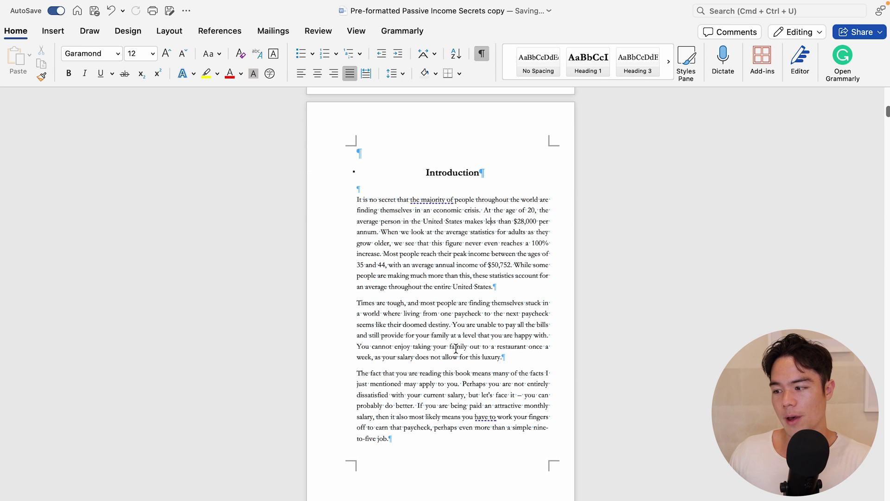
scroll(456, 349, down, 2)
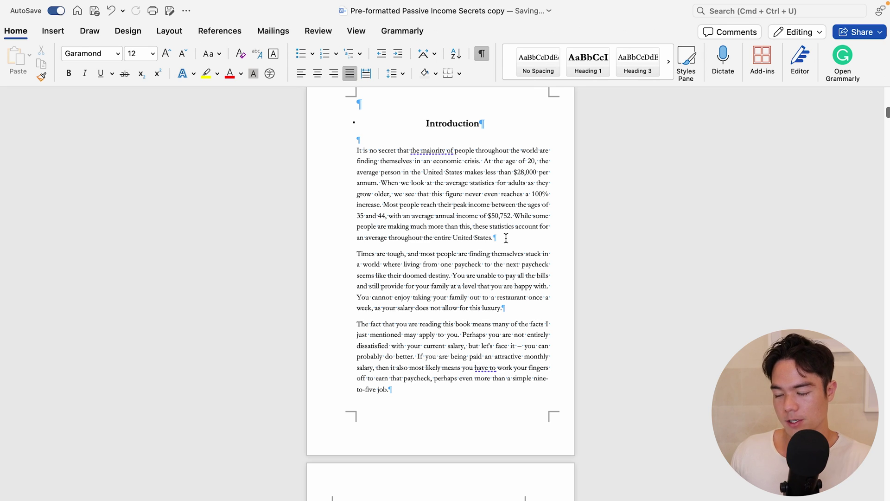
key(Return)
key(BackSpace)
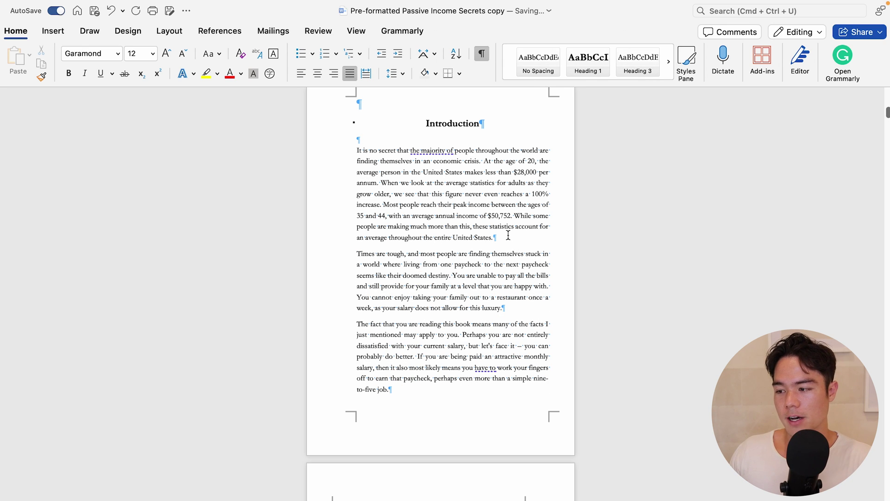
click(357, 252)
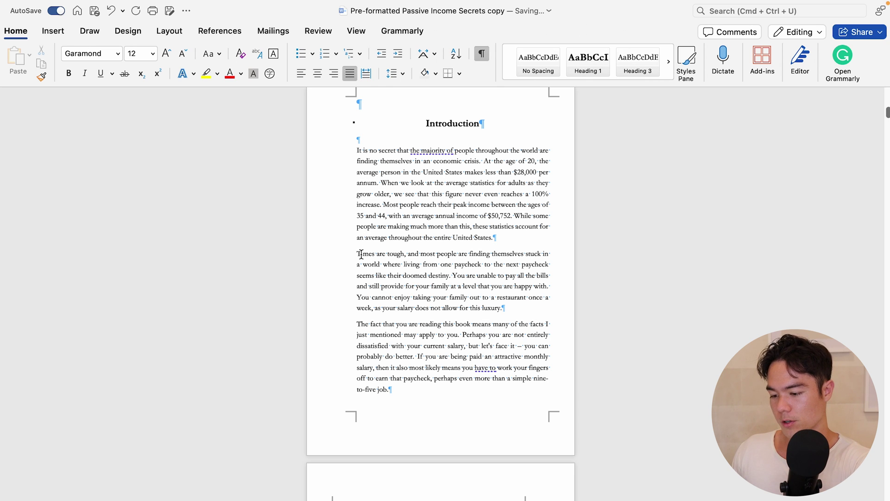
key(Tab)
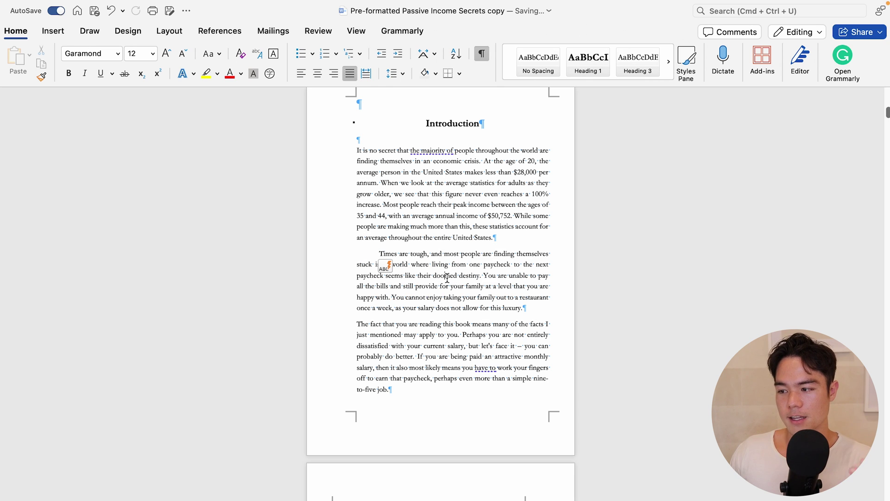
key(super+z)
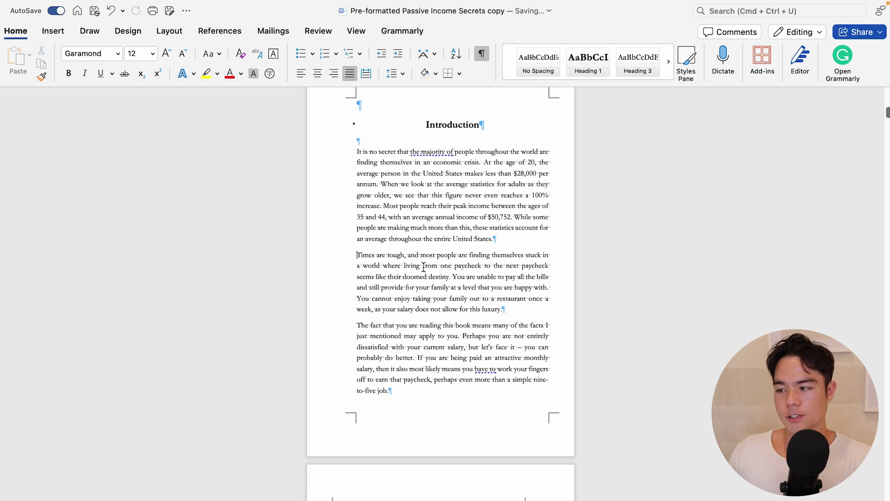
Insert a page break before "Why Building Your Own Passive Income Business Rocks" and delete the extra blank lines above that title, leaving one
scroll(372, 292, down, 10)
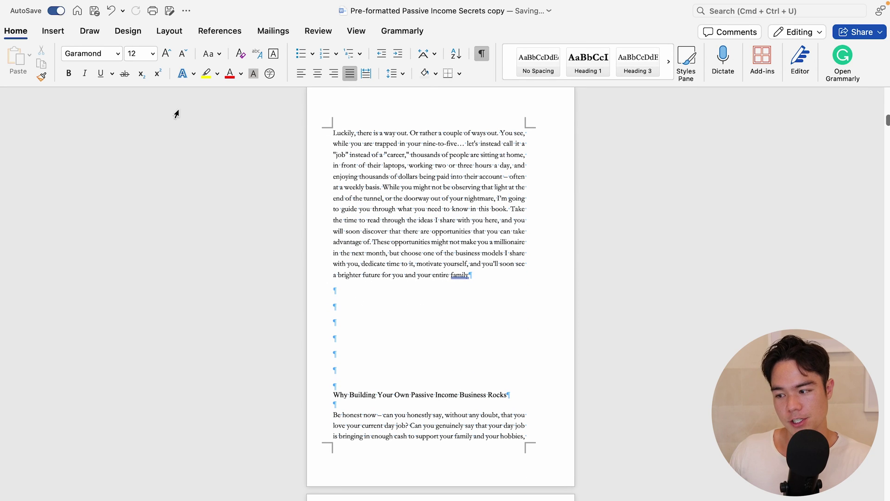
click(52, 31)
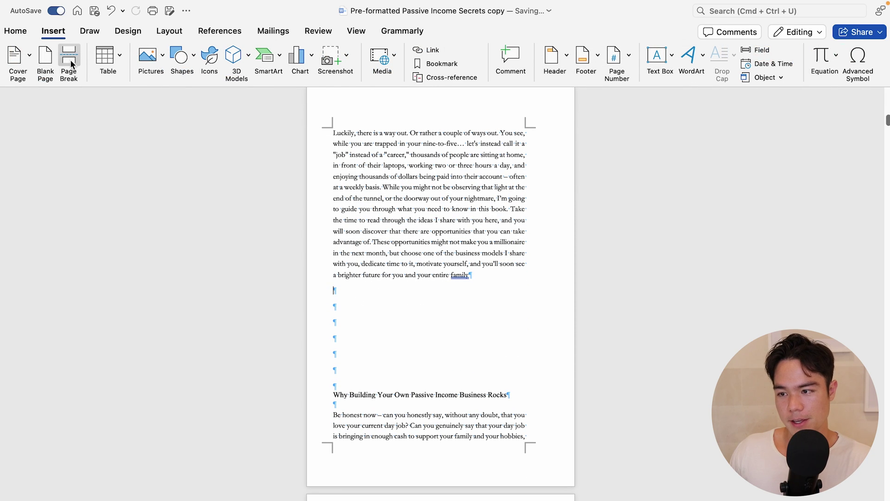
click(70, 60)
scroll(388, 292, down, 5)
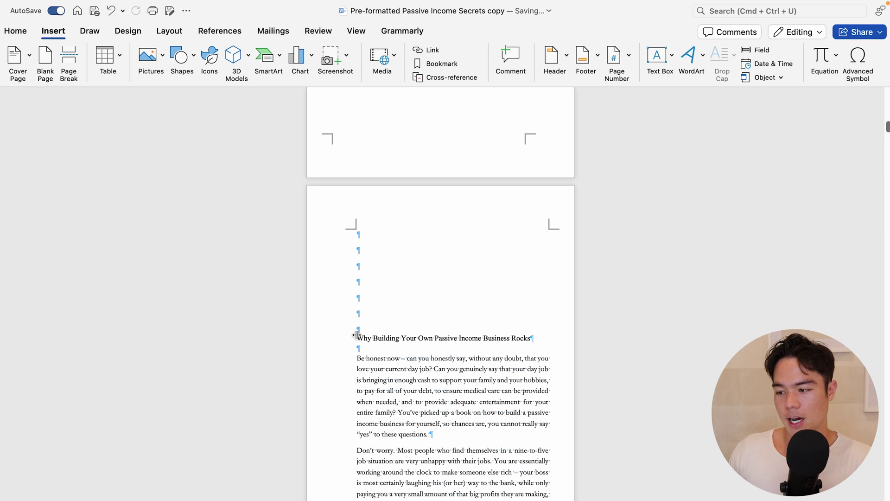
key(BackSpace)
key(BackSpace)
key(BackSpace)
key(BackSpace)
key(BackSpace)
key(BackSpace)
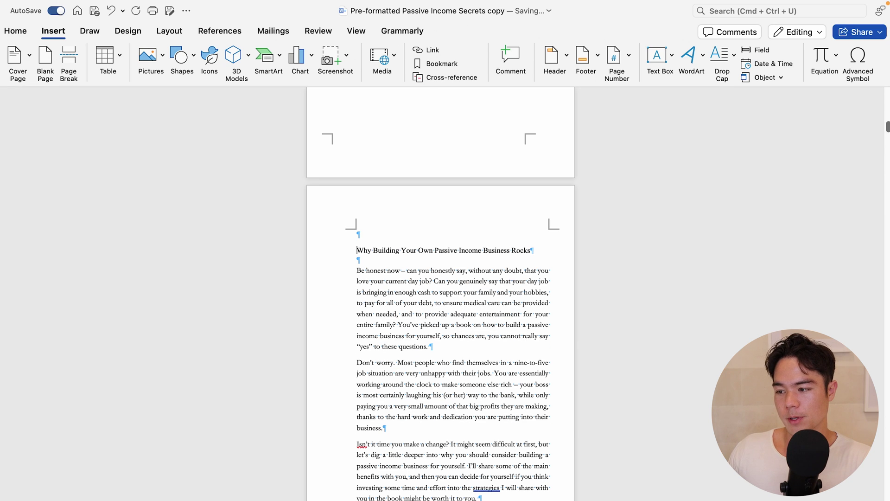
Apply the Heading 1 style to the chapter title "Why Building Your Own Passive Income Business Rocks"
drag(536, 250, 360, 252)
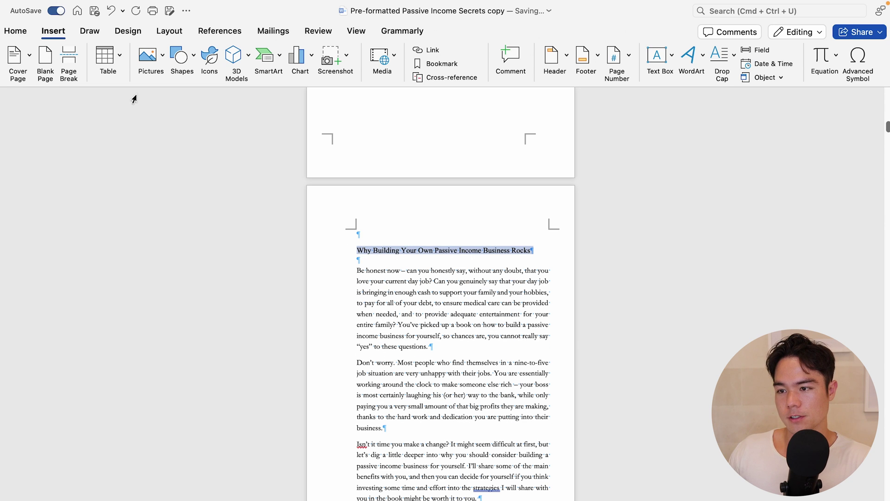
click(16, 30)
click(589, 60)
click(460, 267)
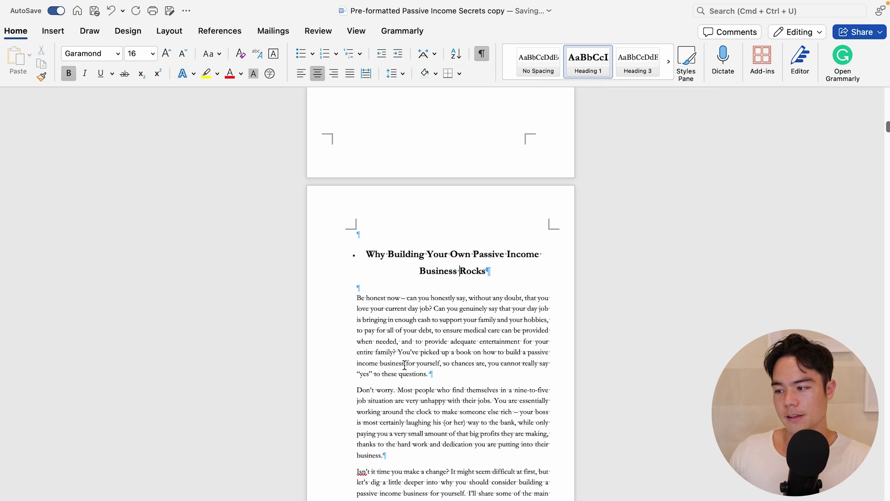
Try adding four blank lines above the chapter title "Why Building Your Own Passive Income Business Rocks"
scroll(403, 358, down, 3)
click(365, 188)
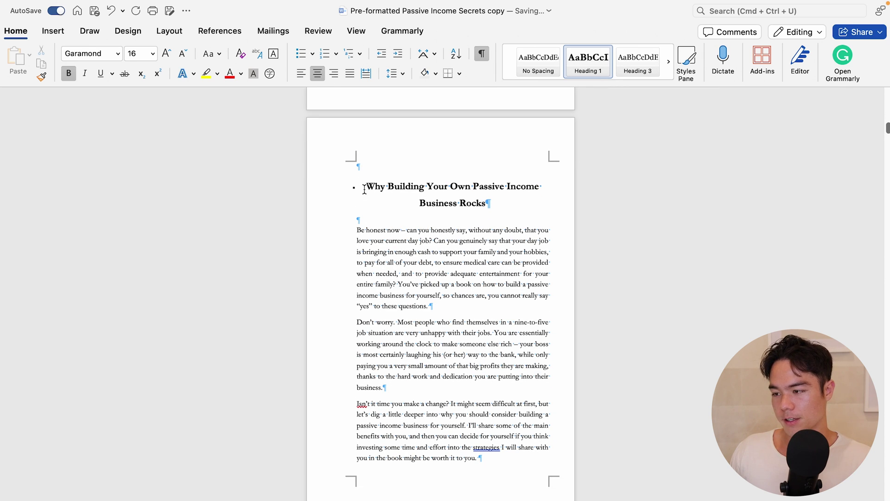
key(Return)
key(Return)
key(Return)
key(Return)
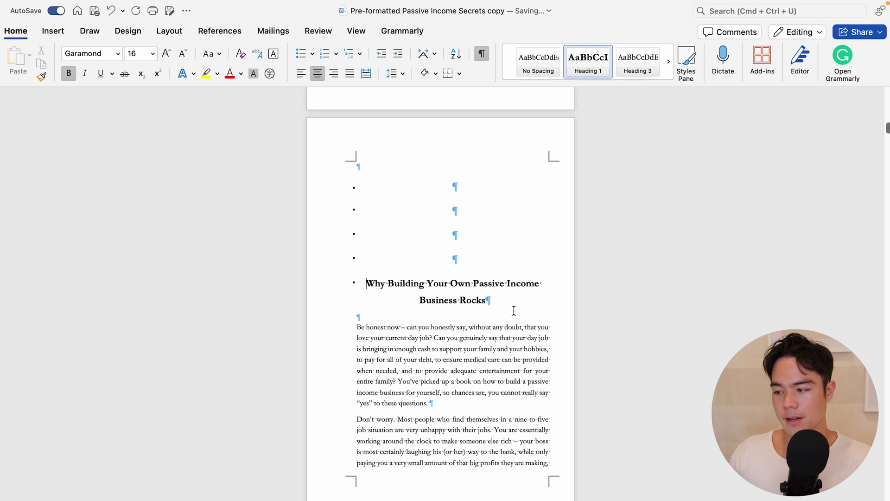
Try enlarging the chapter title "Why Building Your Own Passive Income Business Rocks" to 24 pt and reducing it to 22 pt
drag(541, 285, 365, 279)
drag(500, 296, 329, 263)
click(167, 53)
click(168, 54)
click(170, 56)
click(170, 57)
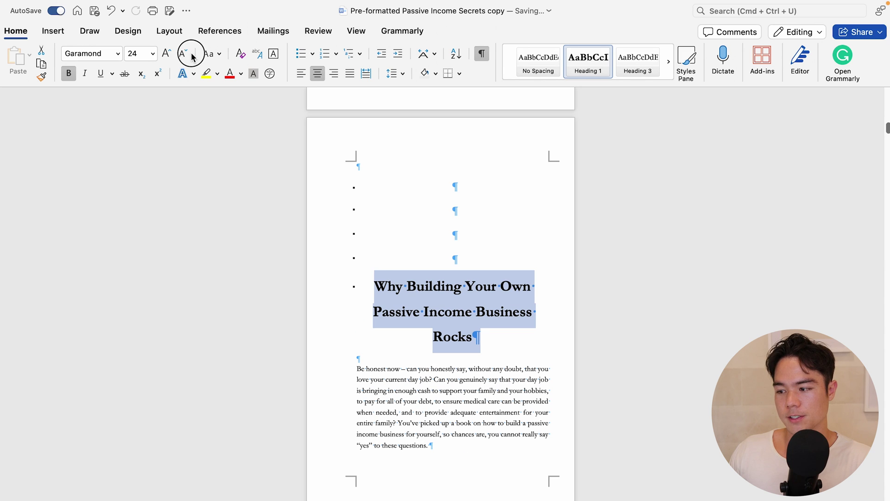
click(184, 54)
click(184, 54)
click(184, 54)
click(185, 55)
click(458, 303)
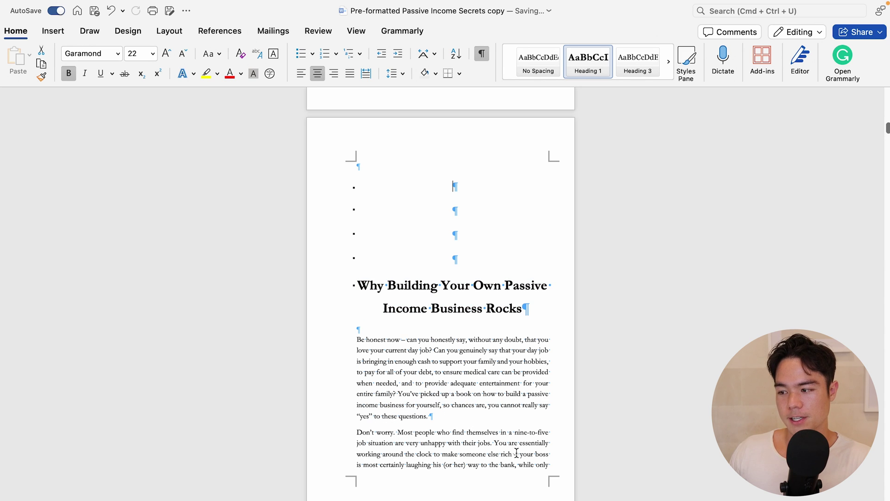
Examine the bold subheadings in the first chapter, from "You Can Do This On The Side" to "Flexible Working Hours, Versatile Working Locations"
scroll(458, 302, down, 10)
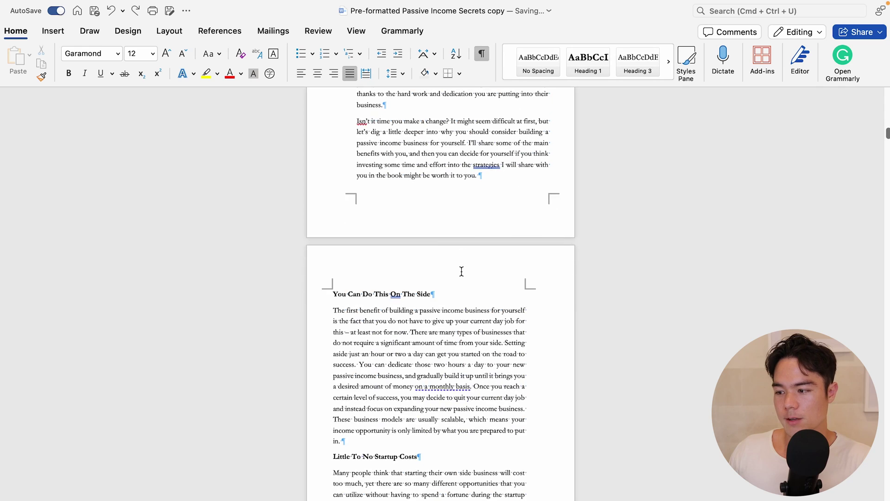
scroll(451, 262, up, 3)
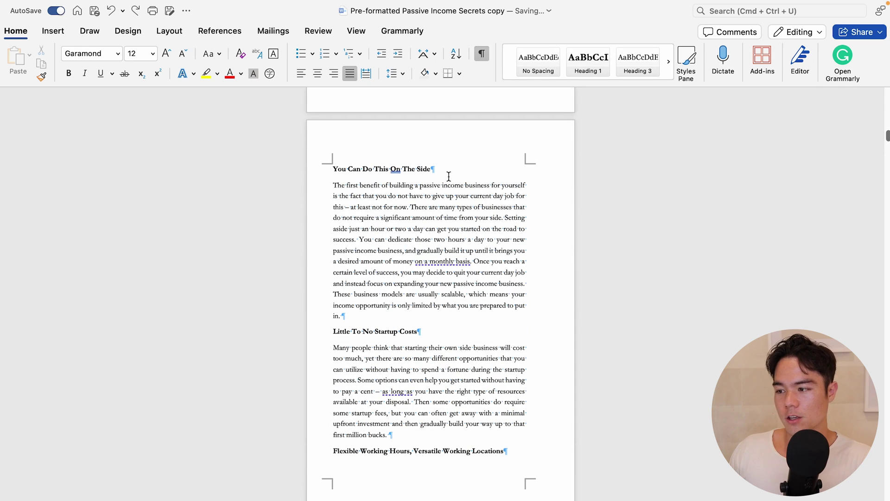
click(315, 175)
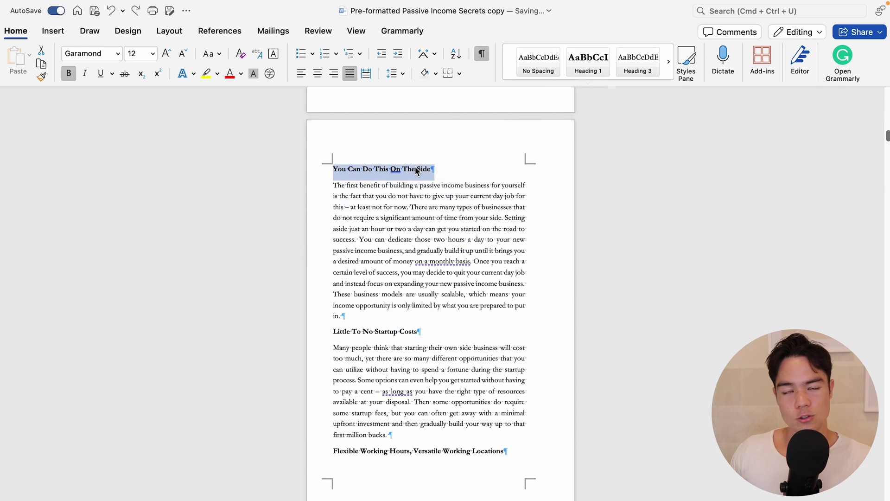
click(459, 196)
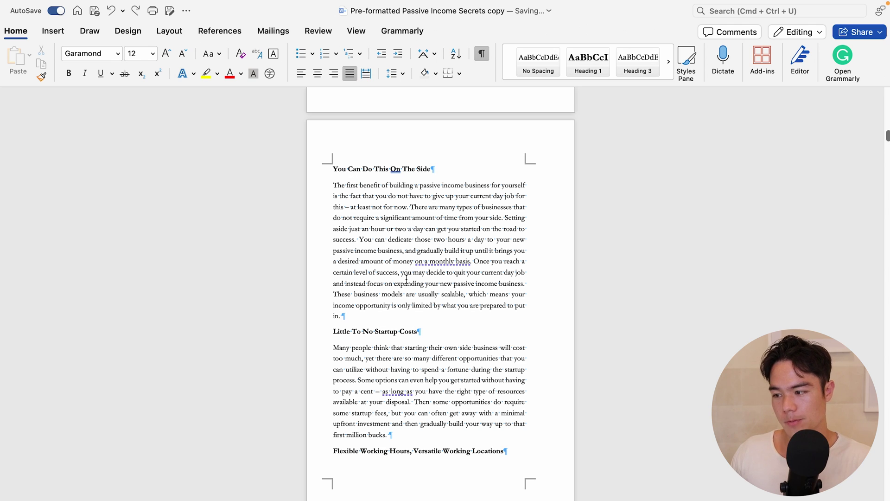
scroll(406, 279, down, 6)
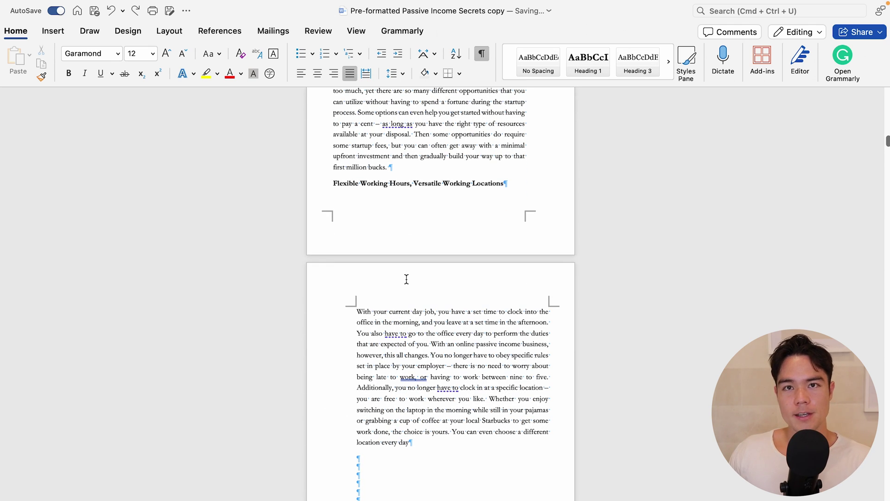
scroll(407, 279, down, 2)
scroll(406, 279, up, 4)
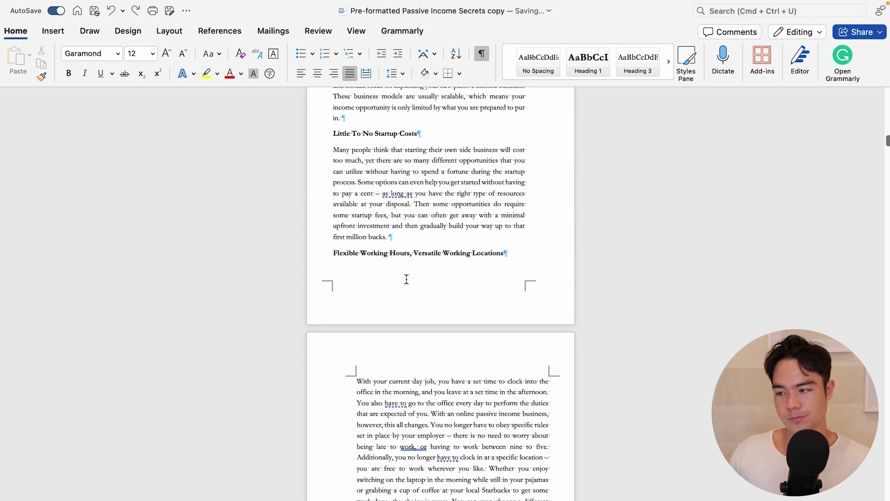
scroll(406, 279, up, 1)
scroll(417, 182, up, 1)
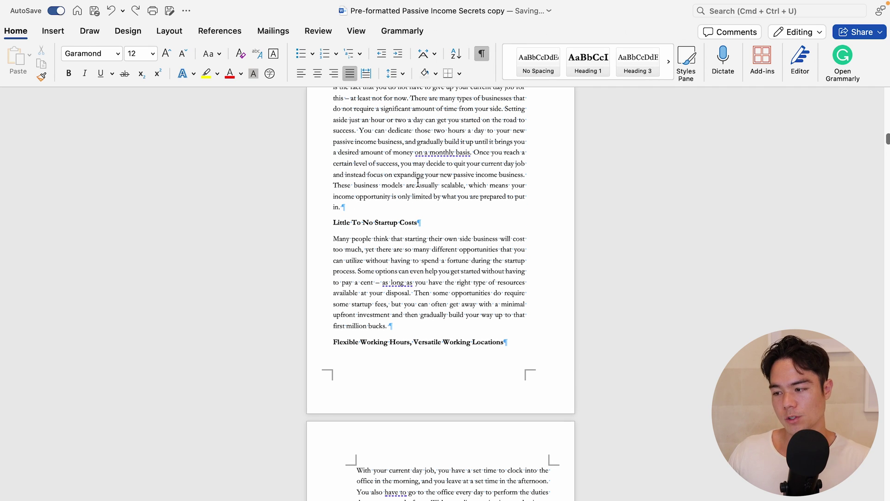
Insert a page break after the paragraph ending "location every day" so "What You Need For Success In The Modern World" starts a new page
scroll(418, 183, down, 6)
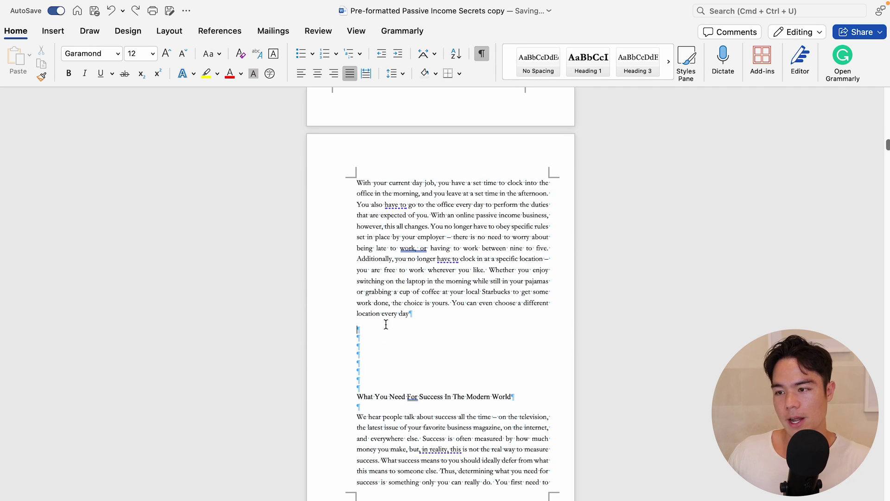
click(52, 32)
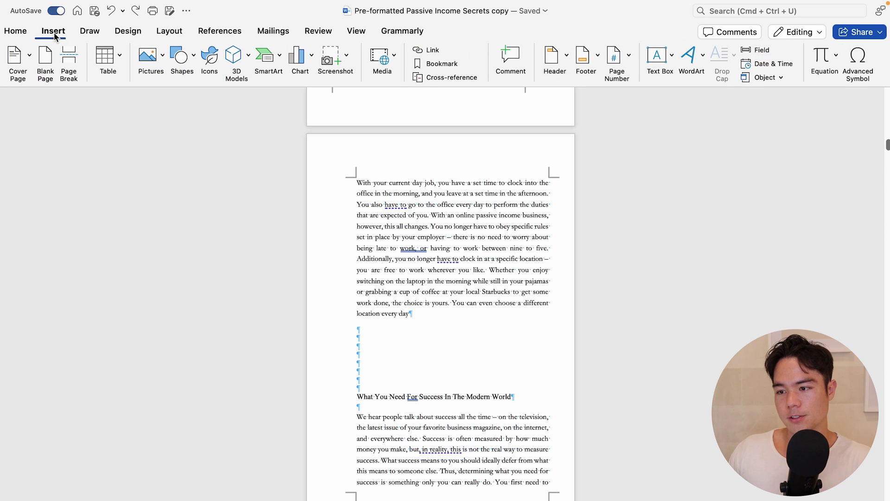
click(69, 59)
scroll(302, 280, down, 5)
scroll(420, 127, up, 2)
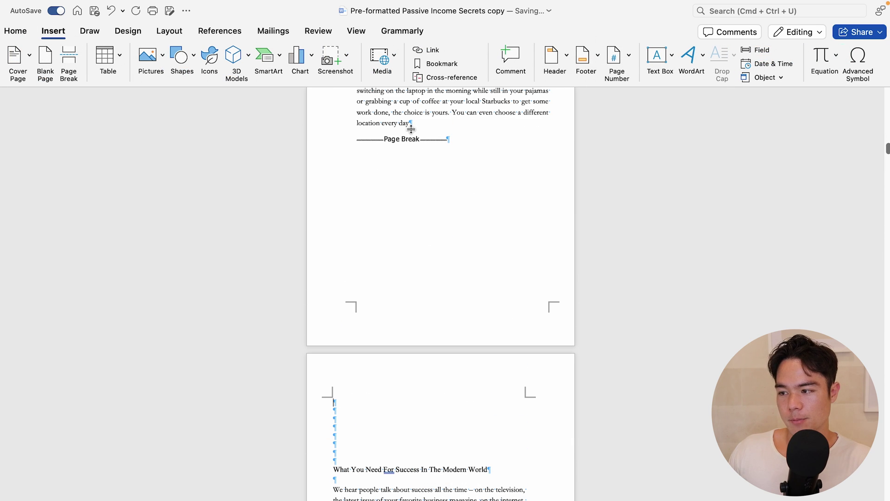
scroll(406, 248, down, 5)
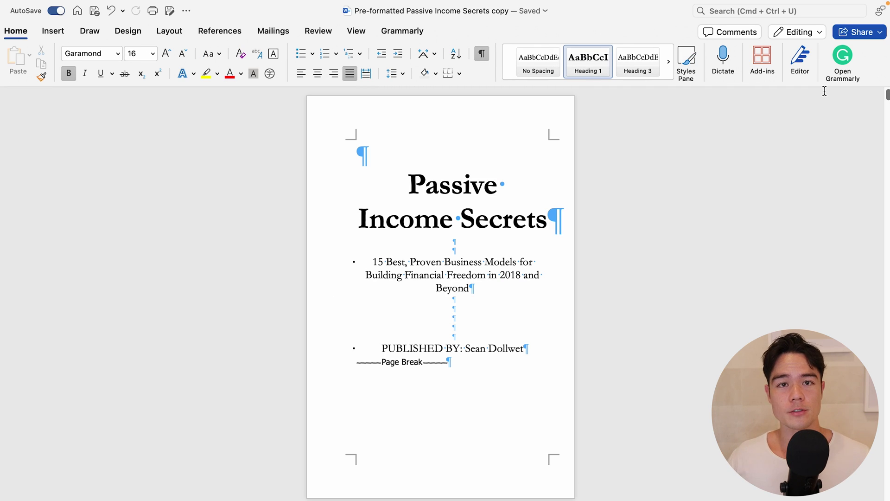
Add a blank line and a page break above "Introduction" to create an empty page after the copyright page
scroll(746, 215, down, 2)
scroll(534, 253, up, 2)
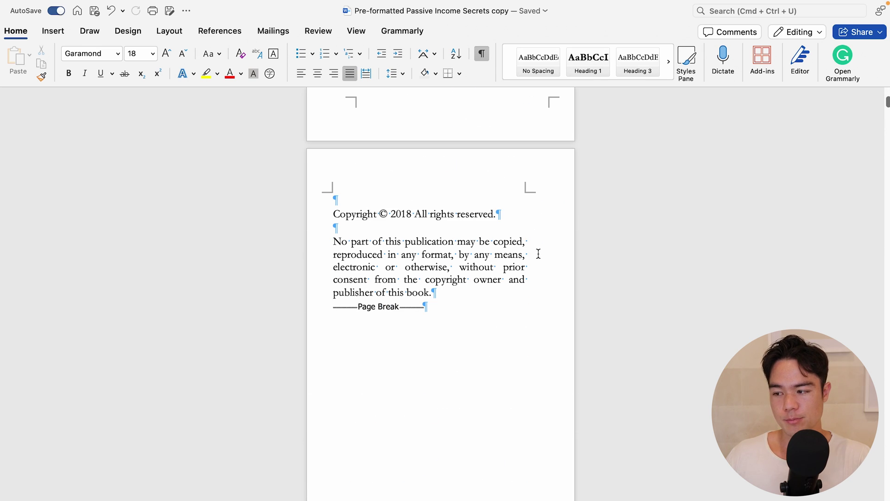
scroll(539, 254, down, 10)
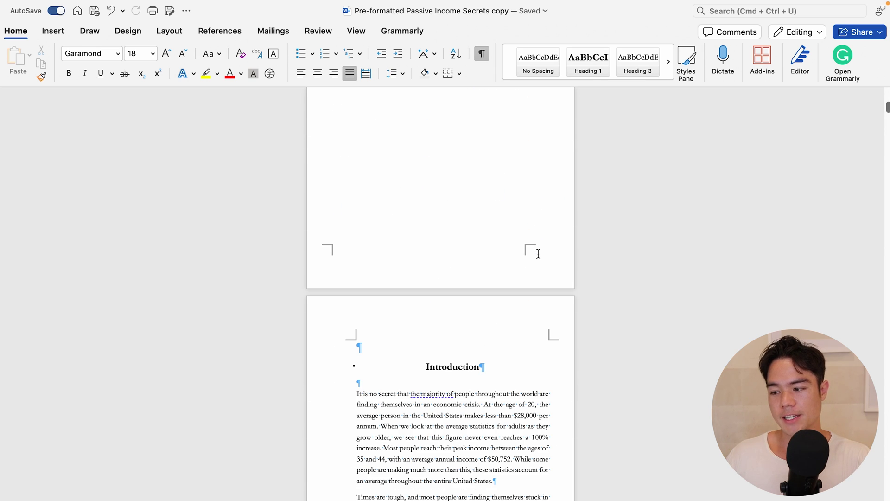
scroll(538, 253, up, 10)
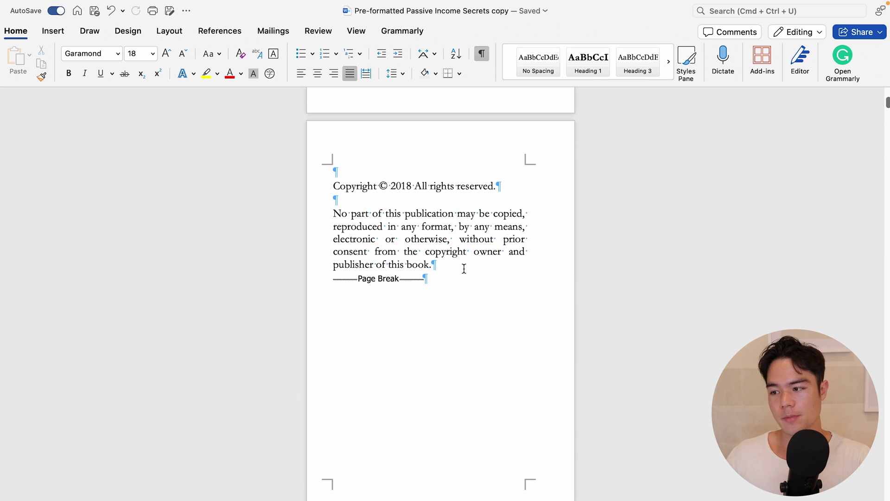
scroll(469, 251, up, 1)
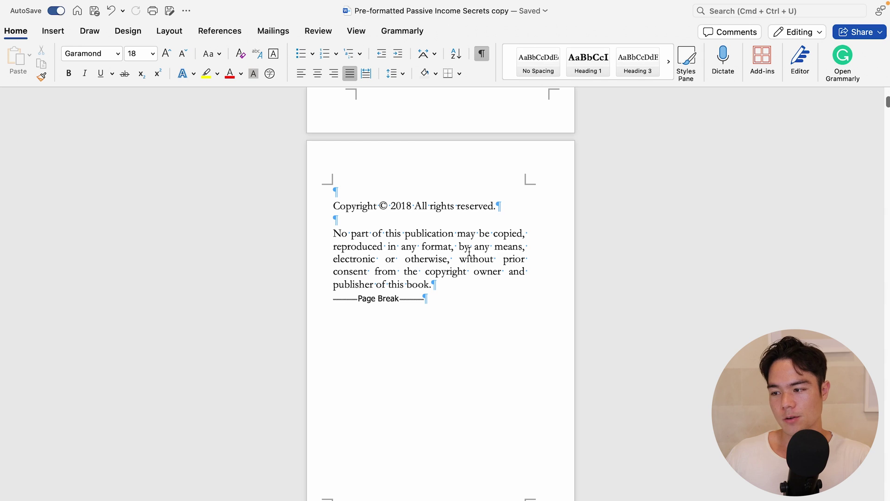
double_click(463, 294)
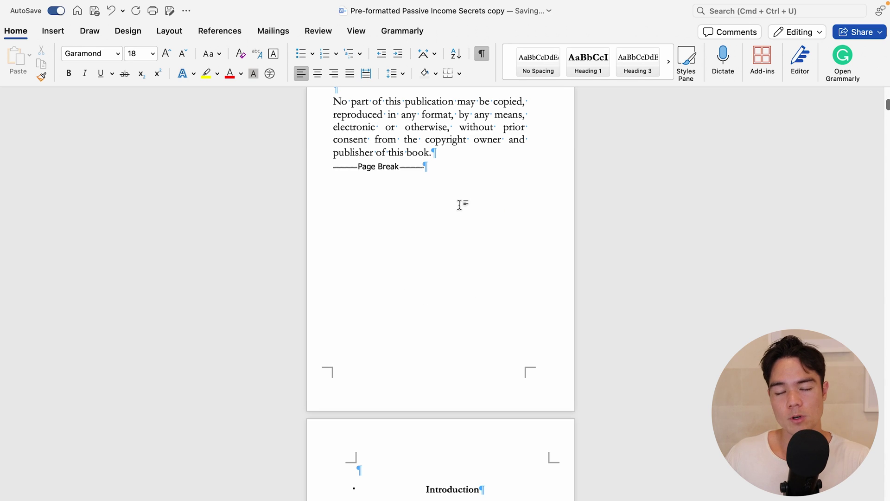
scroll(459, 203, down, 3)
scroll(429, 378, up, 4)
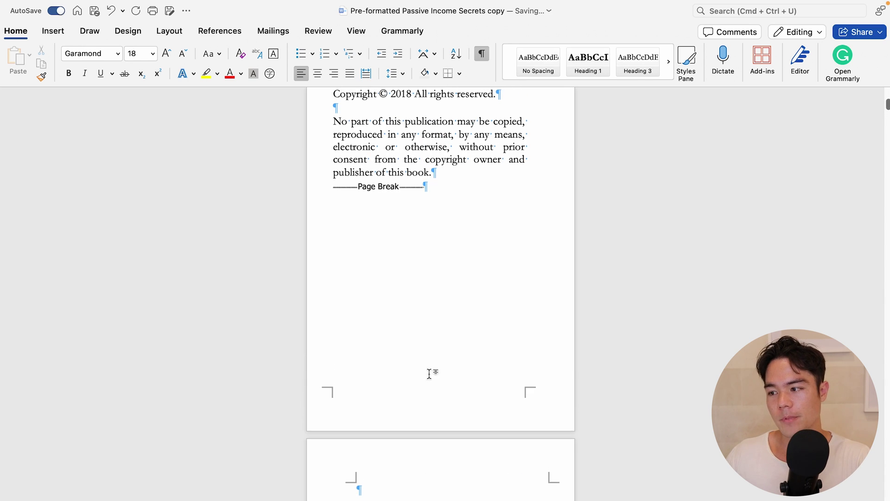
key(Return)
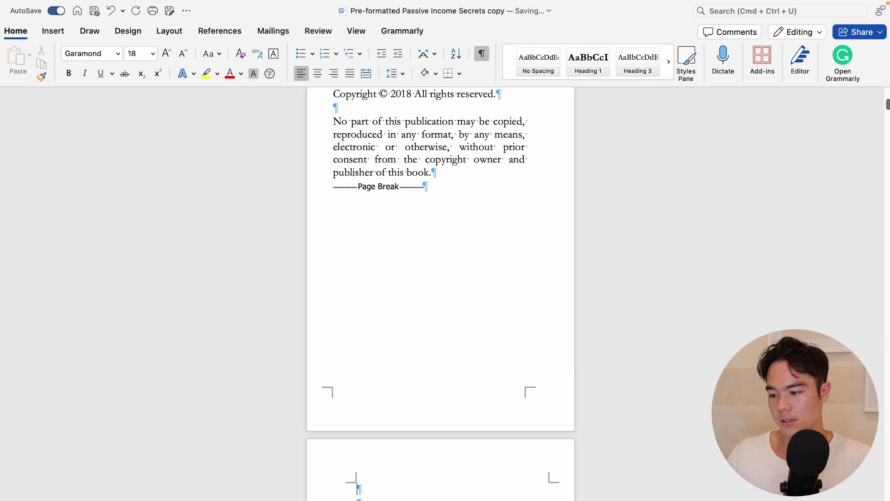
click(42, 35)
click(68, 61)
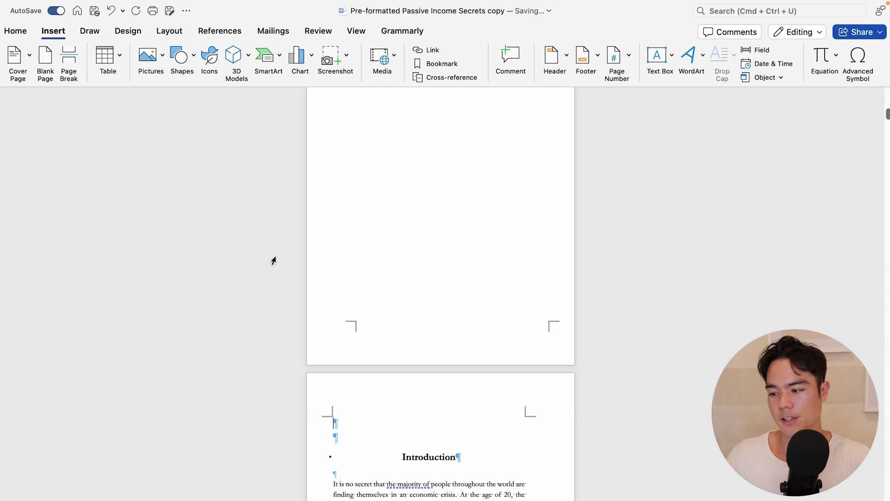
Add two blank lines above the page break on the empty page after the copyright page
scroll(312, 268, down, 2)
click(370, 357)
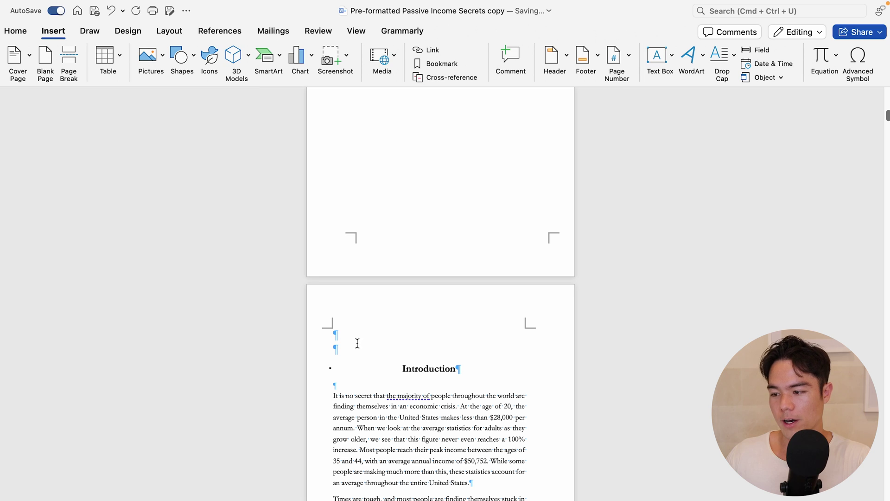
key(BackSpace)
key(super+Return)
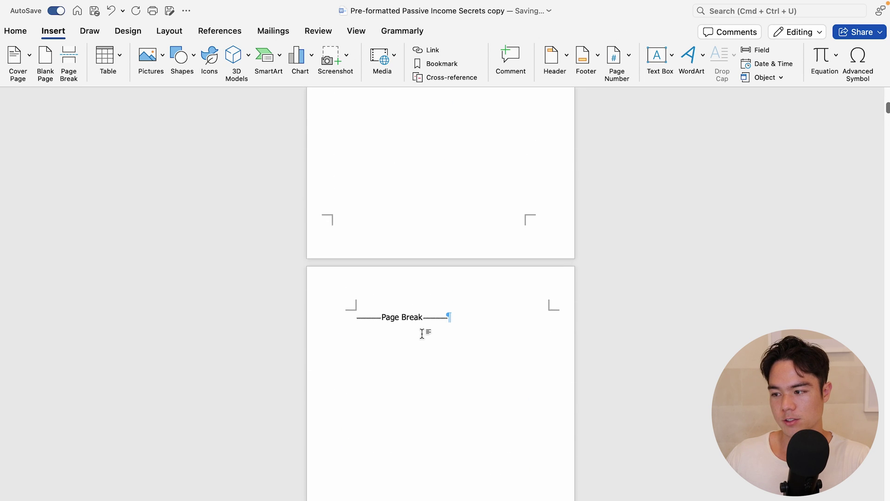
scroll(424, 345, up, 10)
scroll(426, 344, down, 10)
click(363, 321)
key(Return)
key(Return)
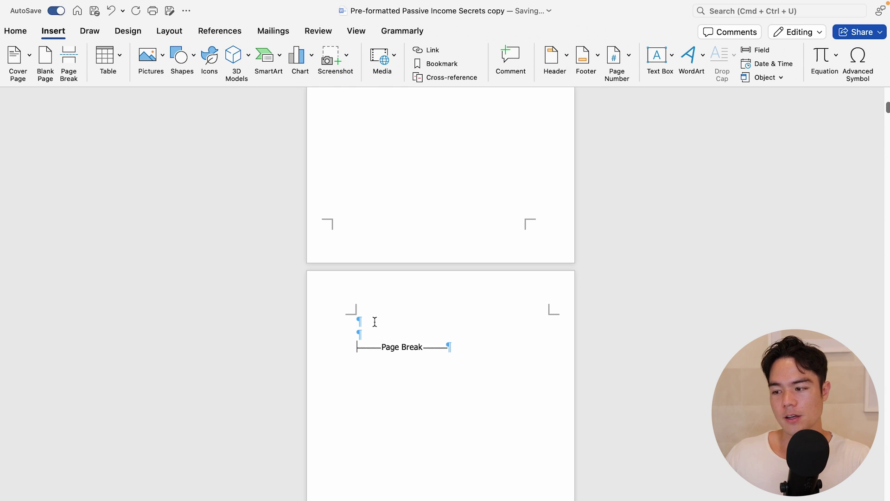
Insert a custom three-level table of contents on the empty page in the From template format, without page numbers
click(214, 31)
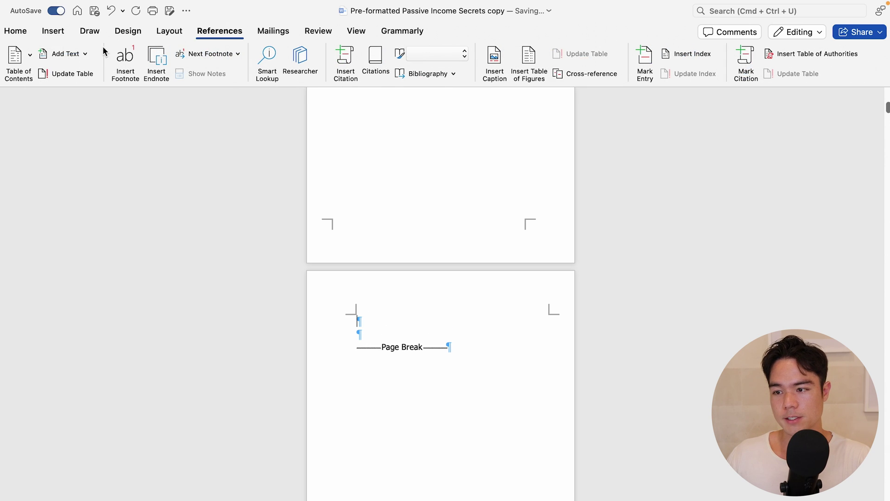
click(29, 58)
click(120, 393)
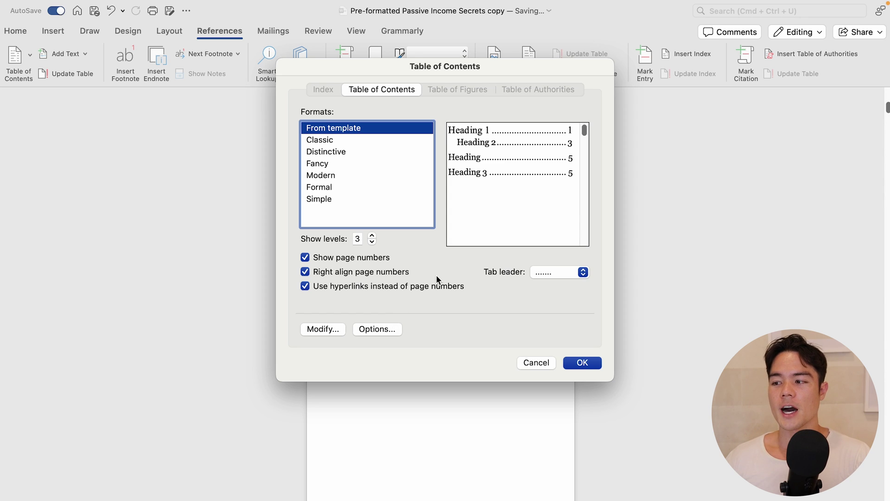
click(374, 140)
click(373, 130)
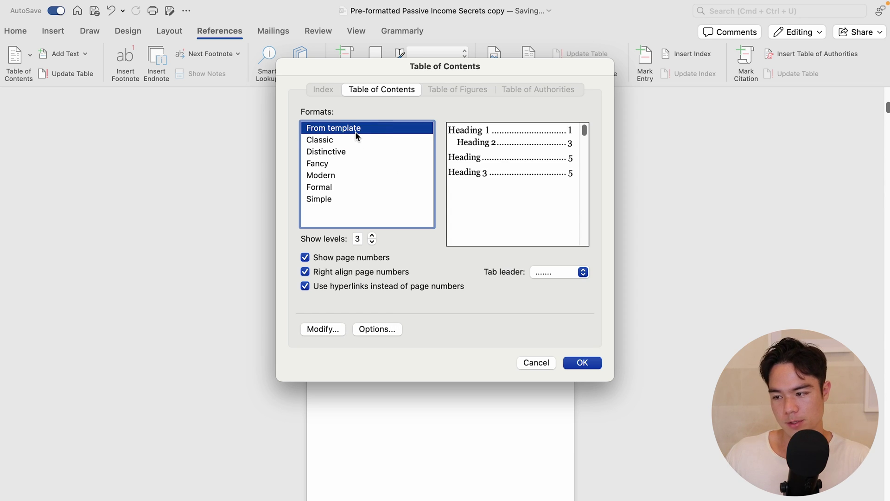
click(358, 261)
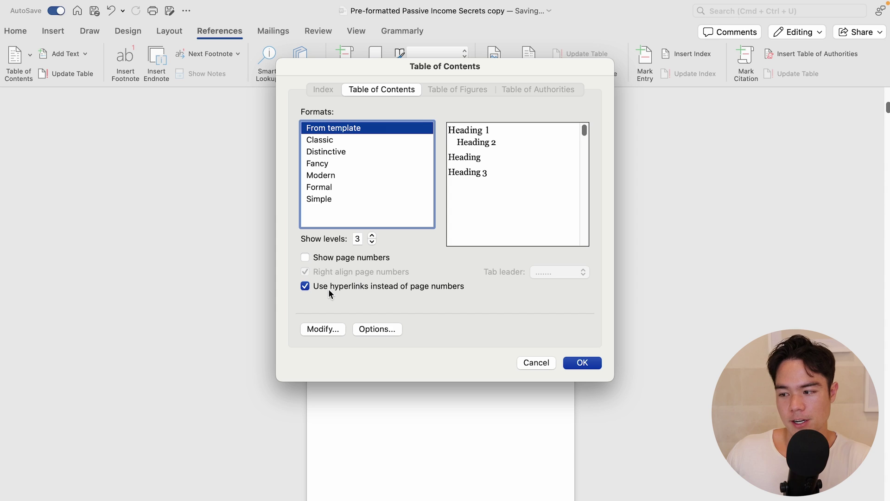
click(581, 362)
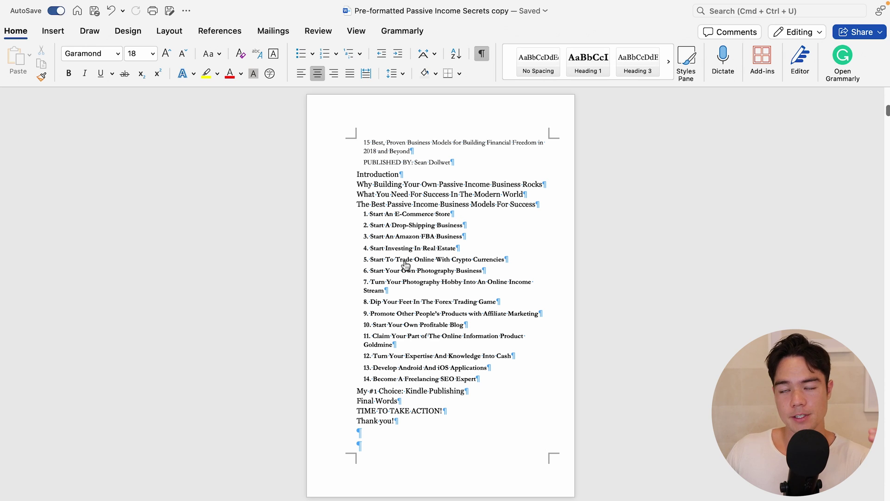
Replace the table of contents with a custom one that shows only 1 heading level
click(430, 441)
drag(431, 441, 363, 131)
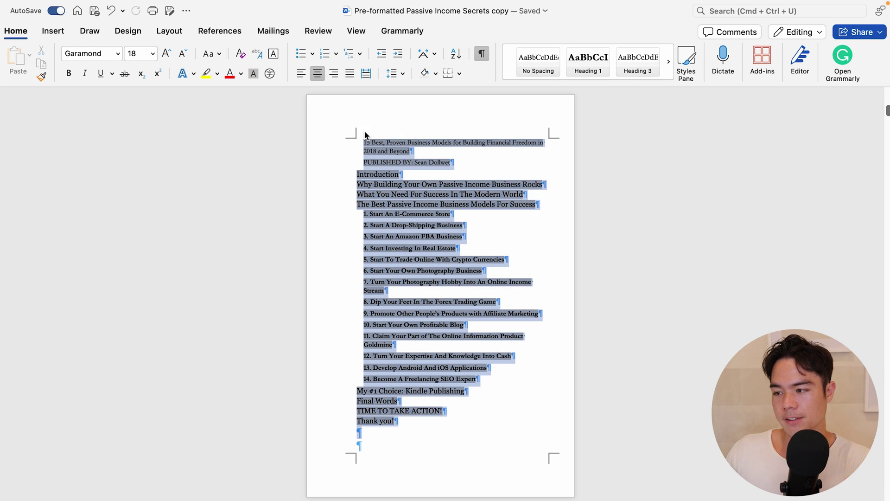
click(221, 32)
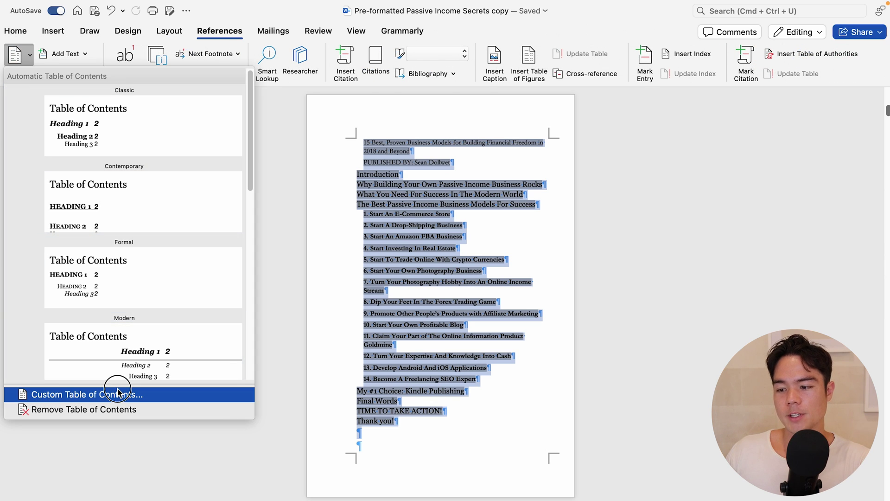
click(116, 394)
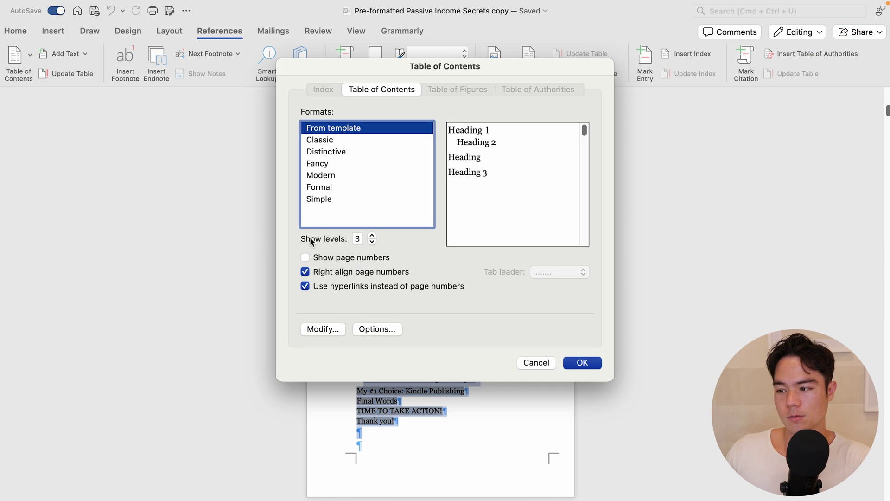
click(372, 242)
click(372, 241)
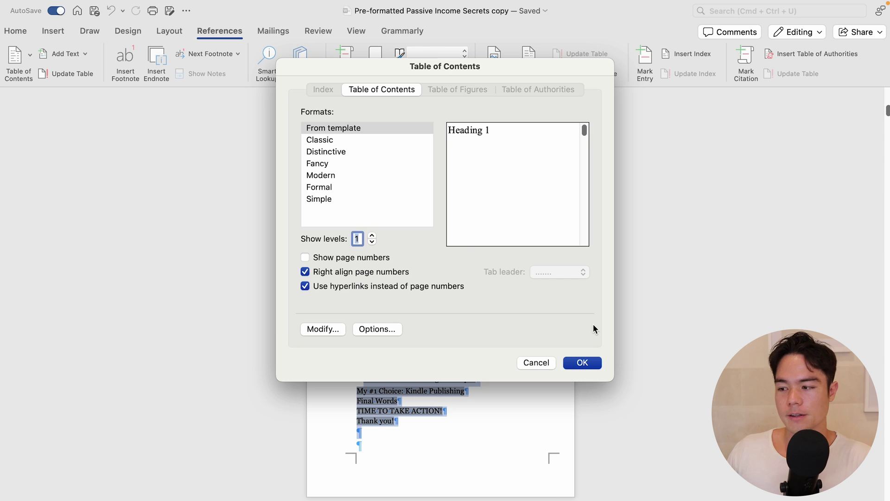
click(586, 366)
click(470, 199)
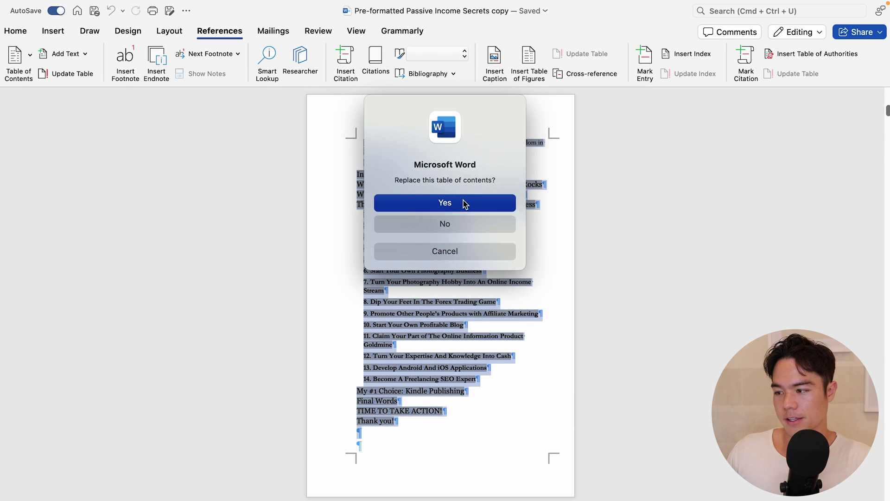
Set the line spacing of all table of contents entries, from "Introduction" to "Thank you!", to 1.5
scroll(324, 238, up, 1)
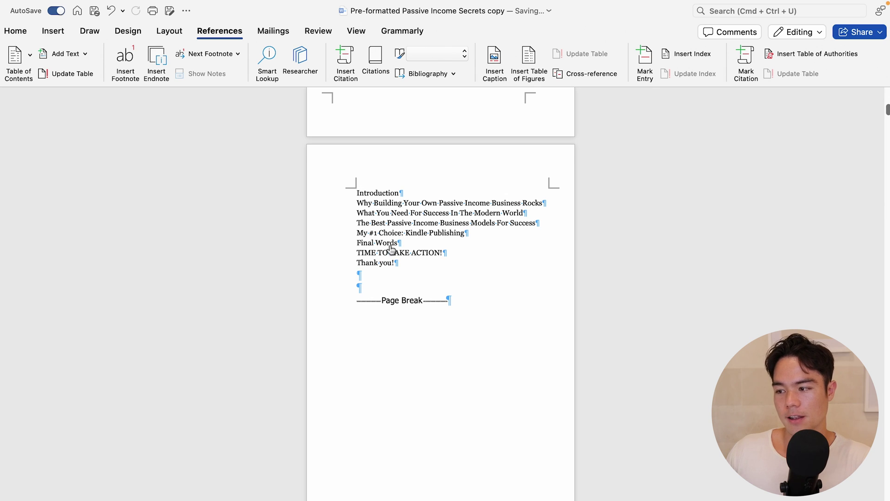
drag(399, 272, 352, 207)
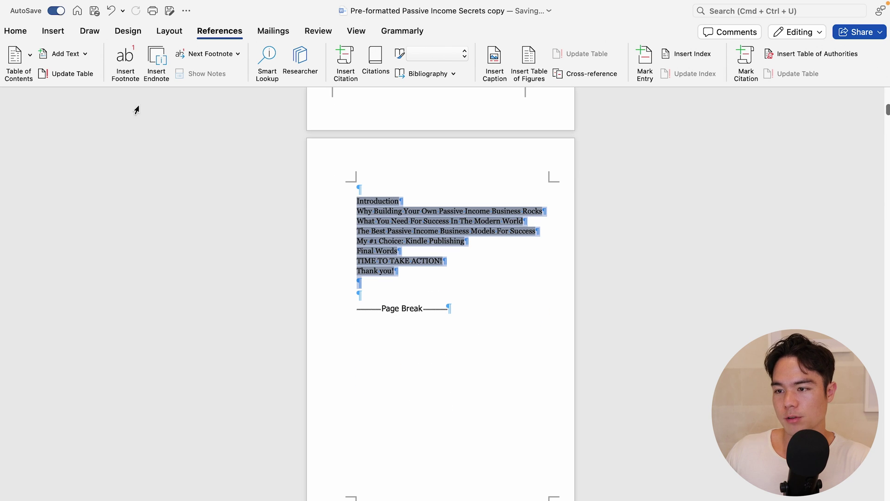
click(16, 31)
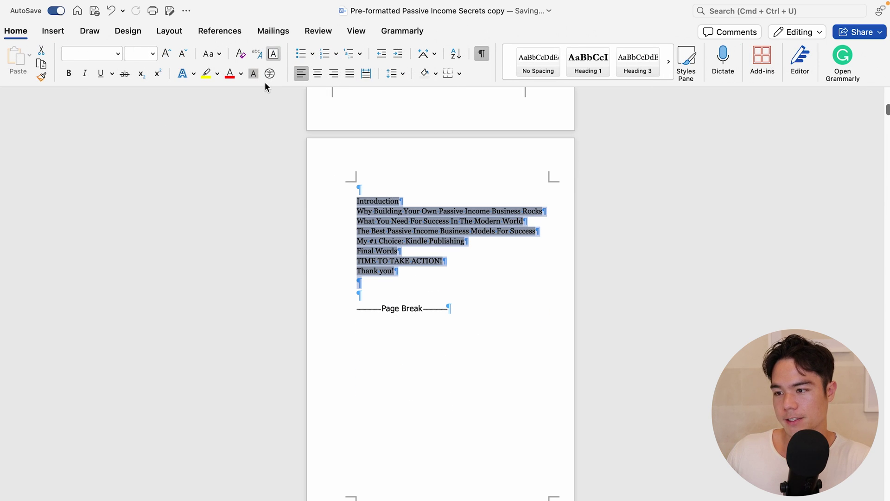
click(394, 73)
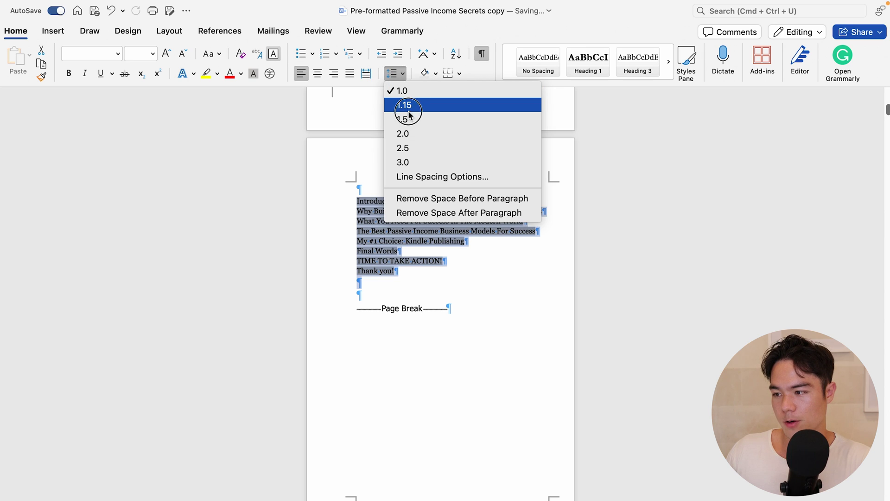
click(409, 110)
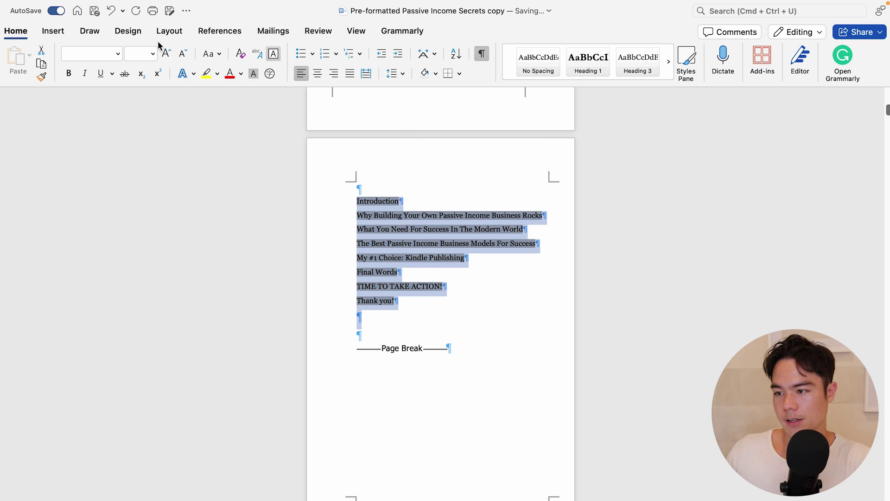
Try enlarging the table of contents text by one size and reducing it again
click(167, 53)
click(181, 54)
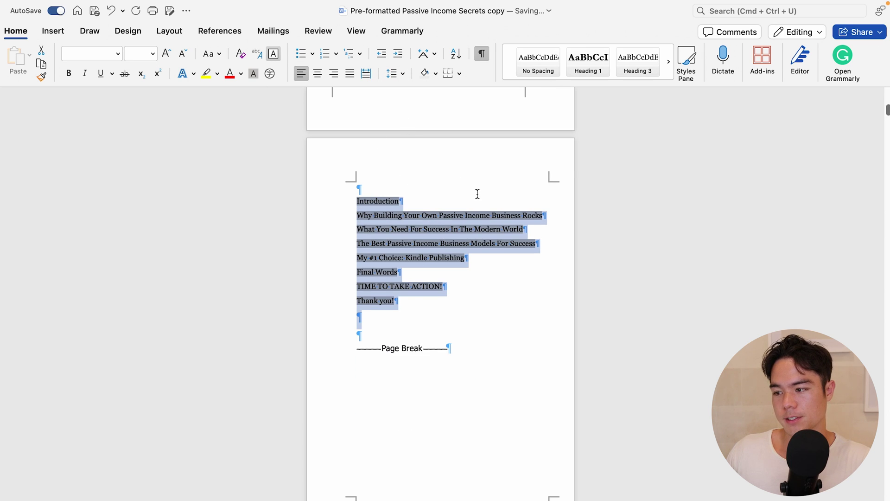
click(476, 193)
click(477, 334)
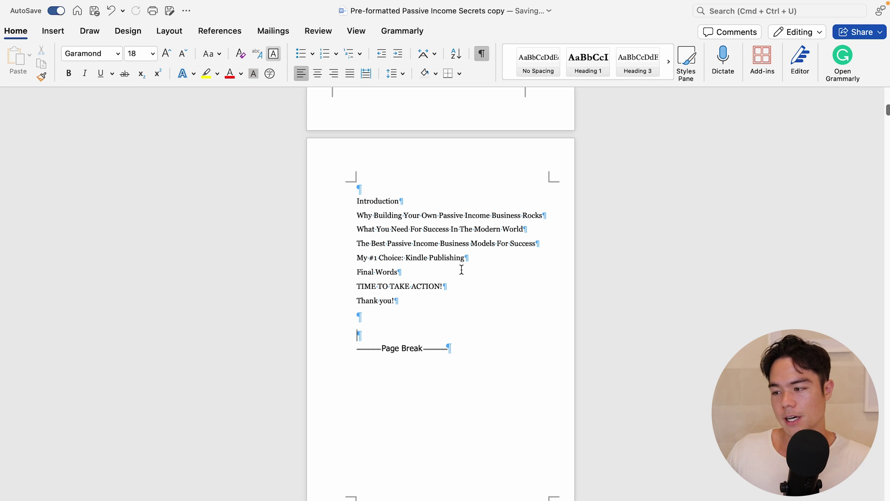
Follow the table of contents link to "Why Building Your Own Passive Income Business Rocks", look through the pages and return to the title page
click(447, 215)
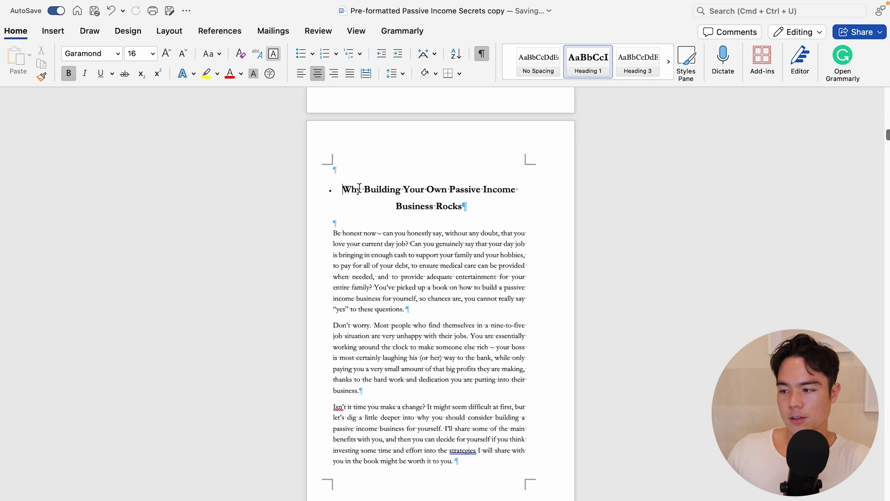
scroll(409, 237, down, 15)
scroll(409, 236, up, 20)
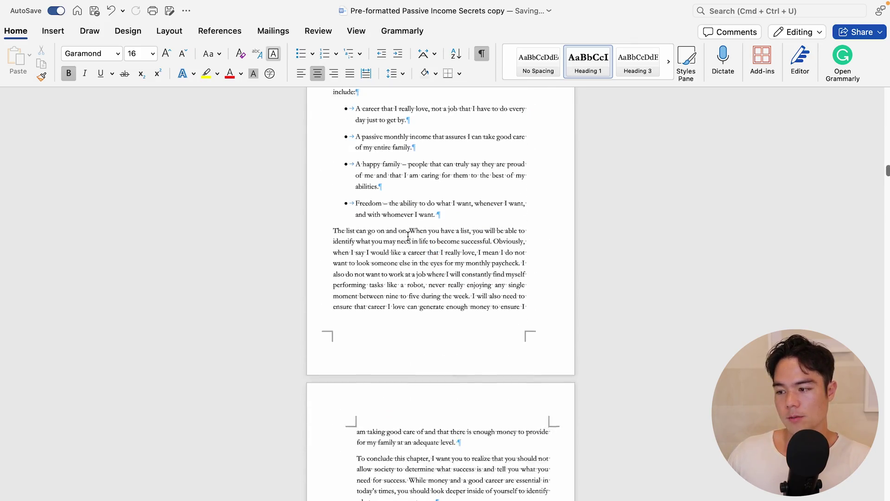
scroll(408, 237, up, 5)
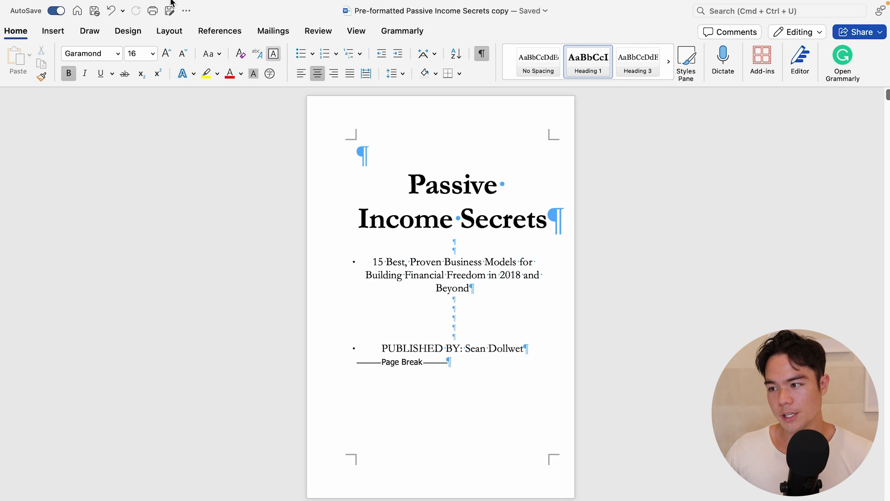
click(112, 5)
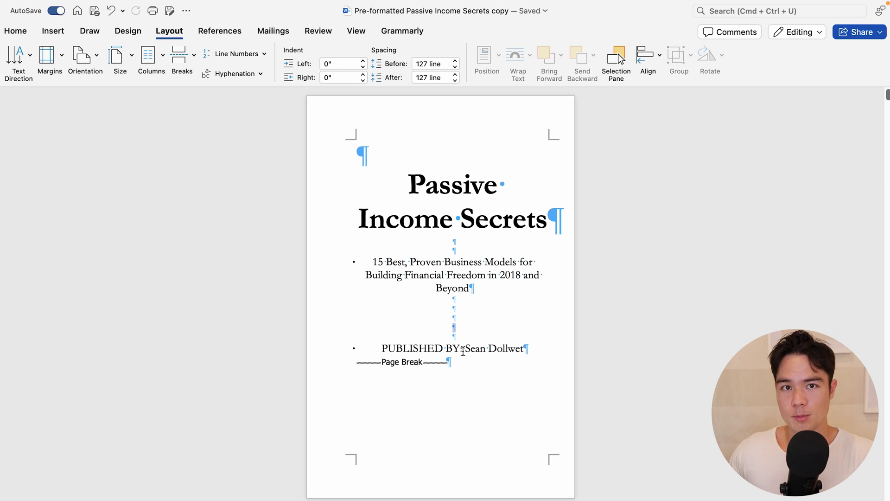
key(Up)
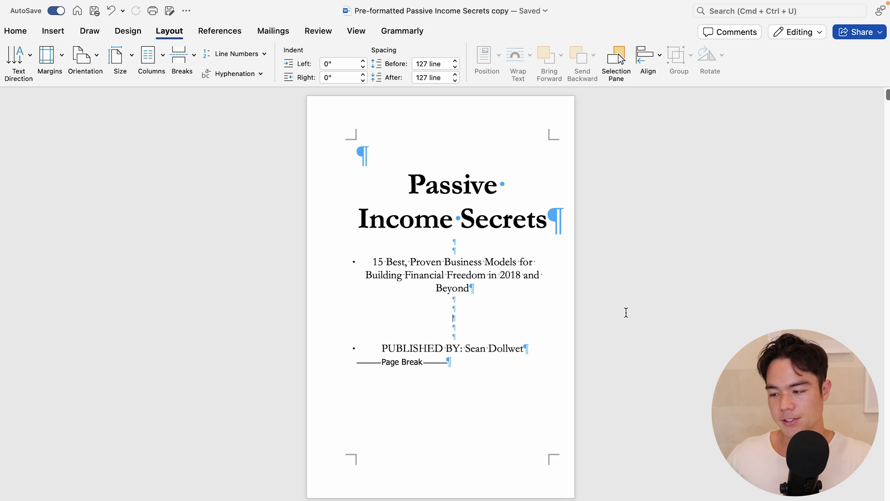
scroll(626, 313, down, 10)
scroll(510, 338, up, 8)
Enter the author's full name in the even-page header above the copyright text
scroll(404, 366, down, 8)
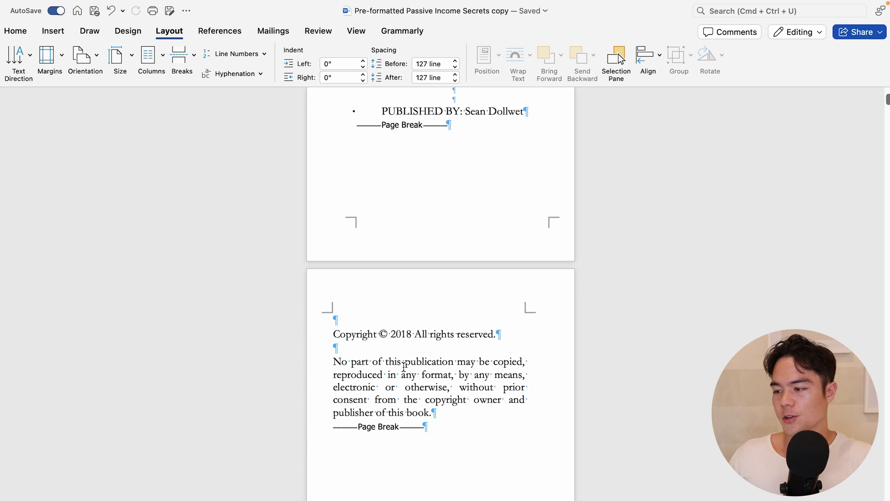
double_click(537, 300)
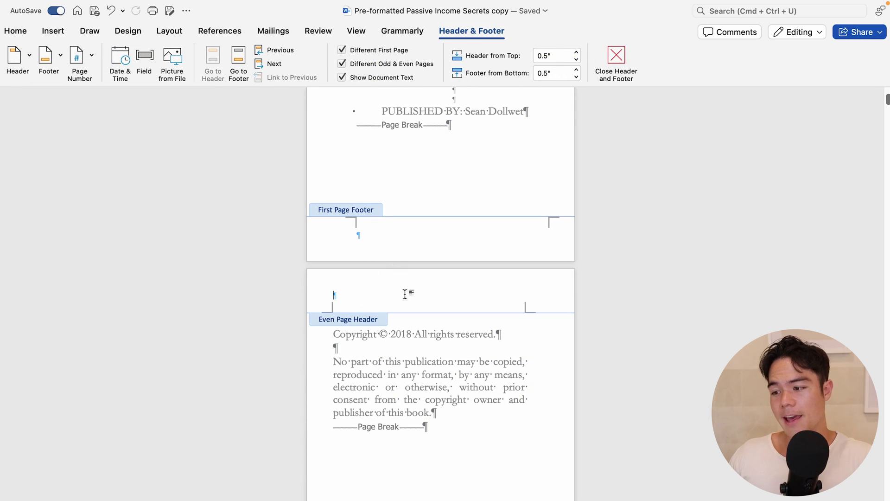
scroll(458, 207, up, 5)
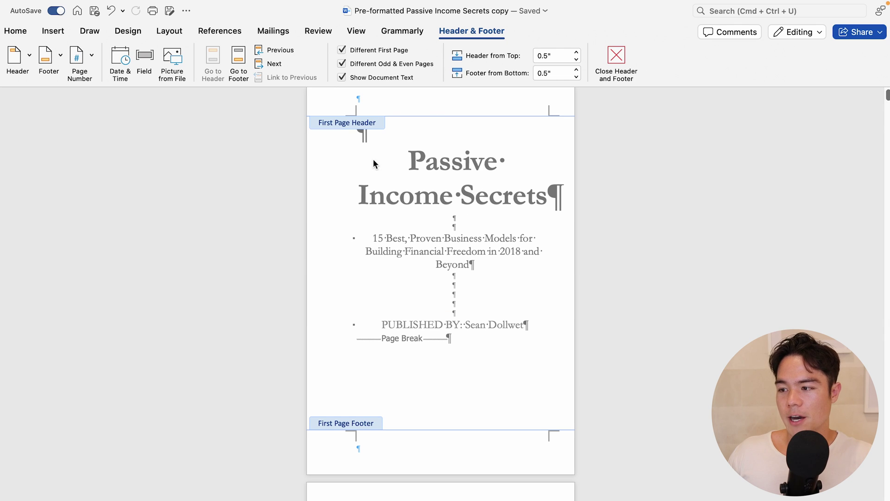
scroll(430, 322, down, 6)
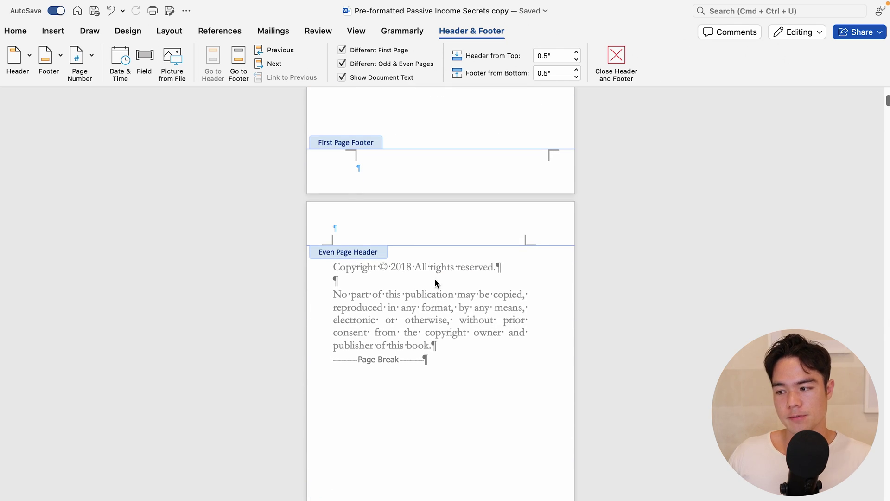
key(super+z)
text(Sean D)
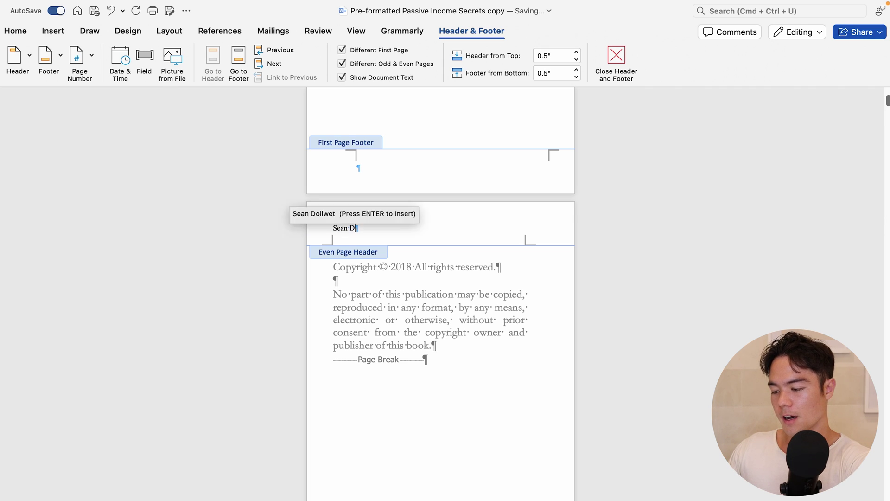
text(ollwet)
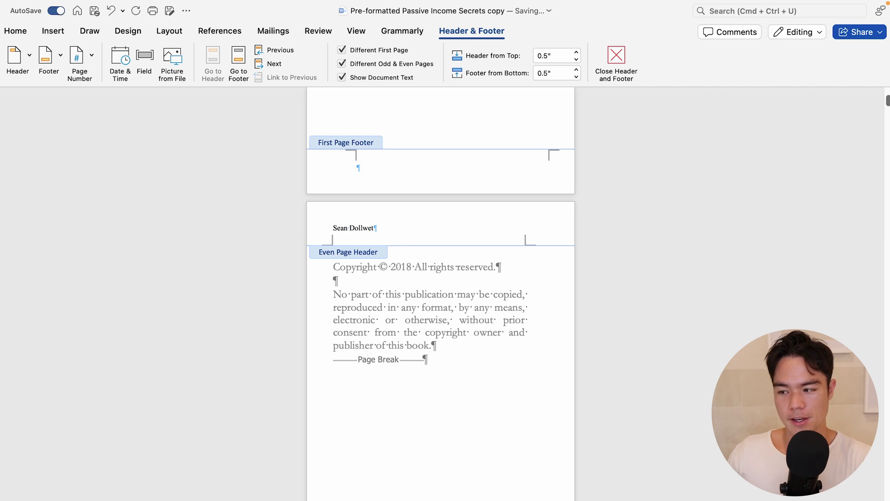
key(Escape)
Center the author's name in the even-page header, set it in Garamond at 11 pt and leave header editing
double_click(372, 228)
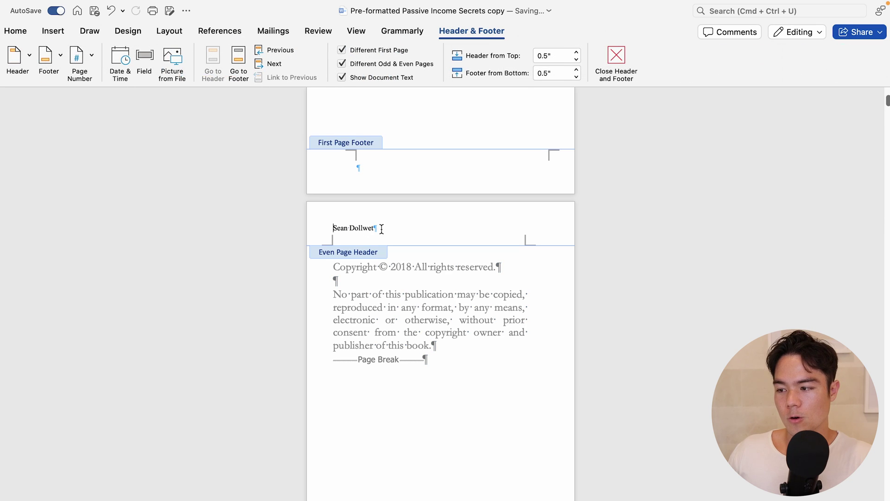
click(320, 228)
click(15, 32)
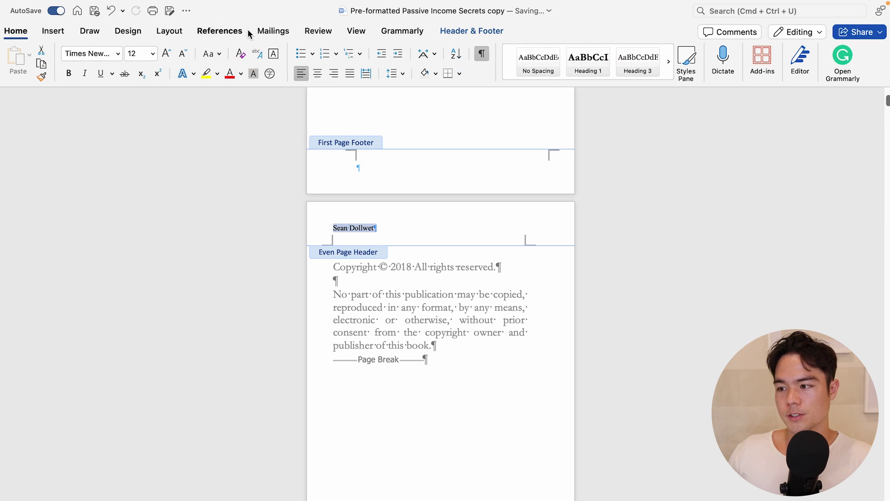
click(319, 73)
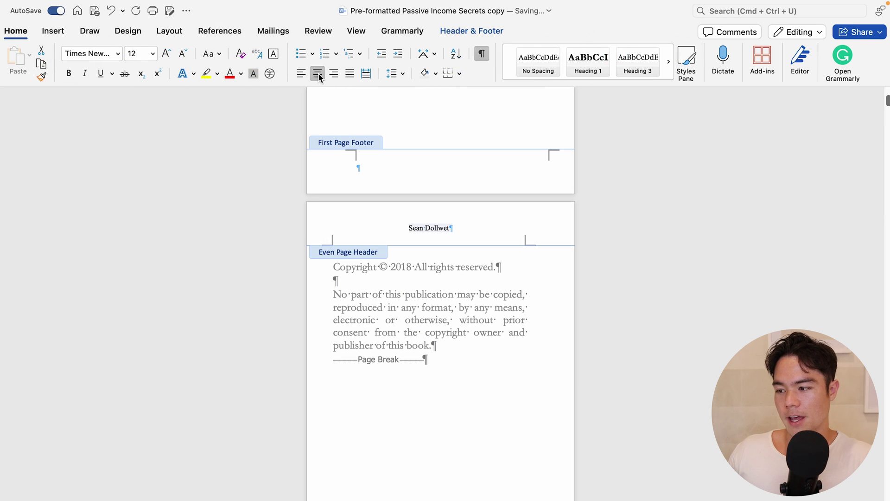
click(118, 53)
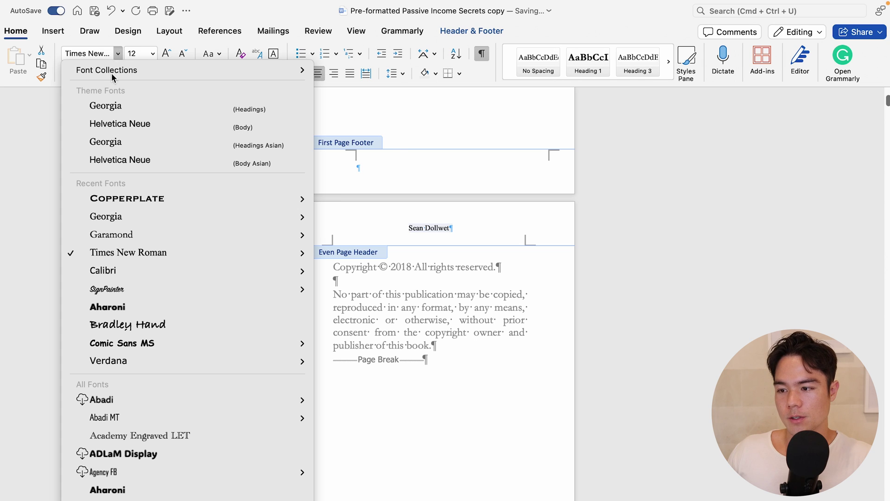
click(112, 234)
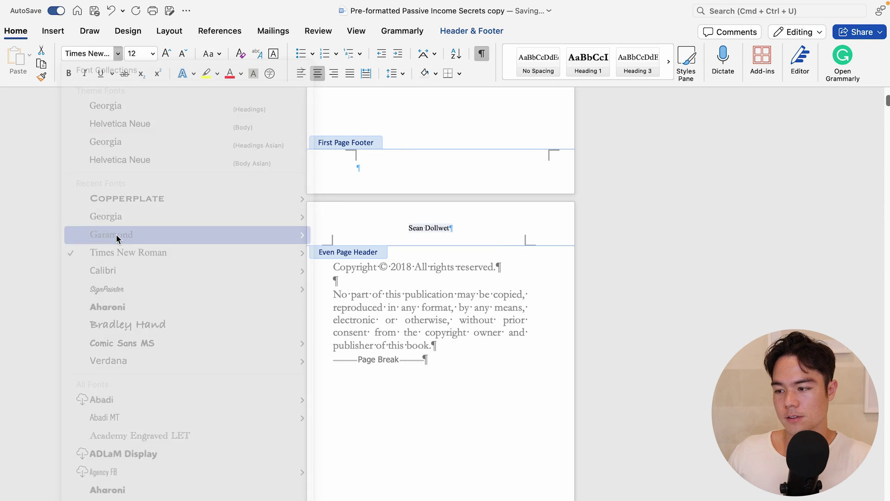
click(180, 57)
click(182, 58)
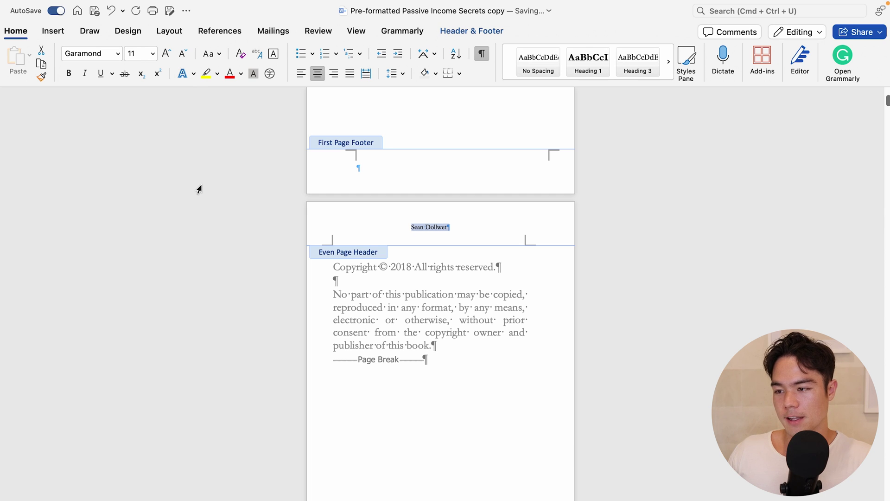
key(Escape)
Look through the front matter and opening chapters to check the author header on even pages, ending at the table of contents
scroll(484, 320, down, 10)
scroll(485, 320, down, 6)
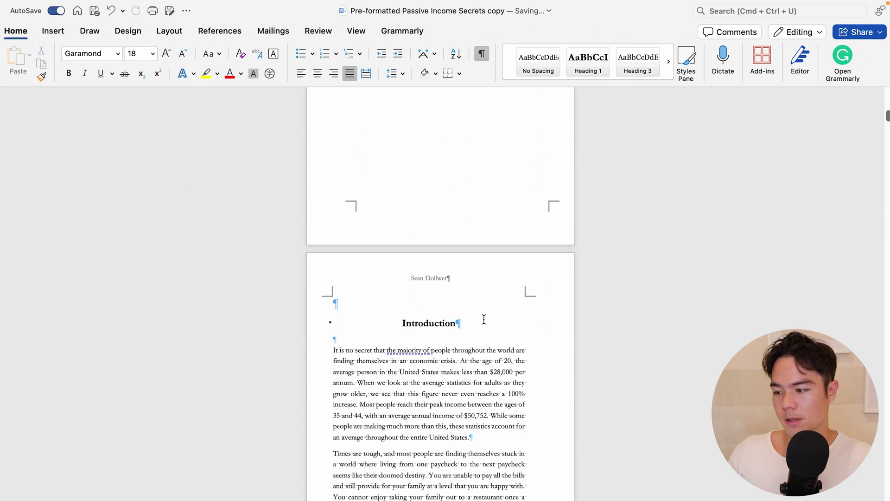
scroll(446, 258, up, 10)
scroll(445, 255, down, 5)
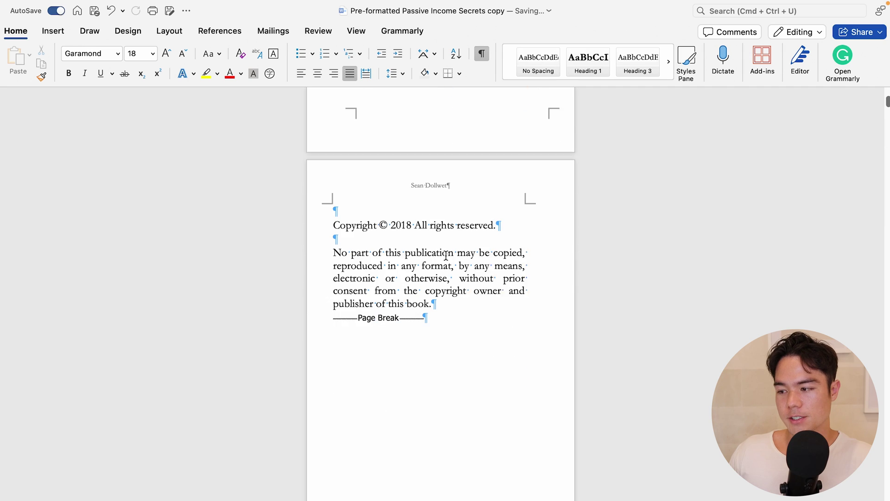
scroll(446, 223, down, 15)
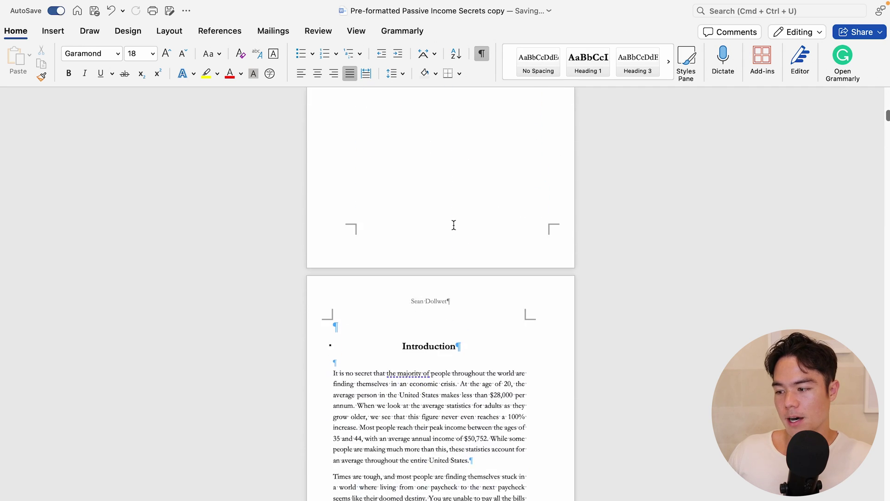
scroll(431, 243, down, 20)
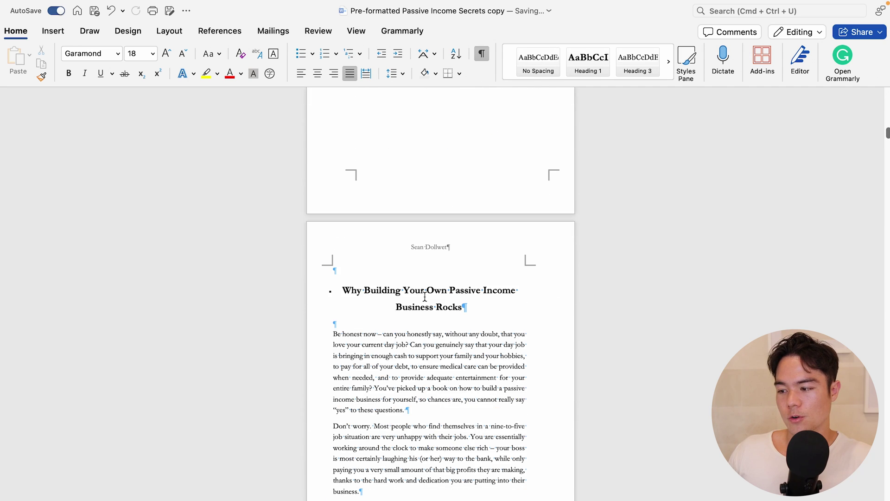
scroll(519, 296, up, 20)
scroll(521, 295, down, 8)
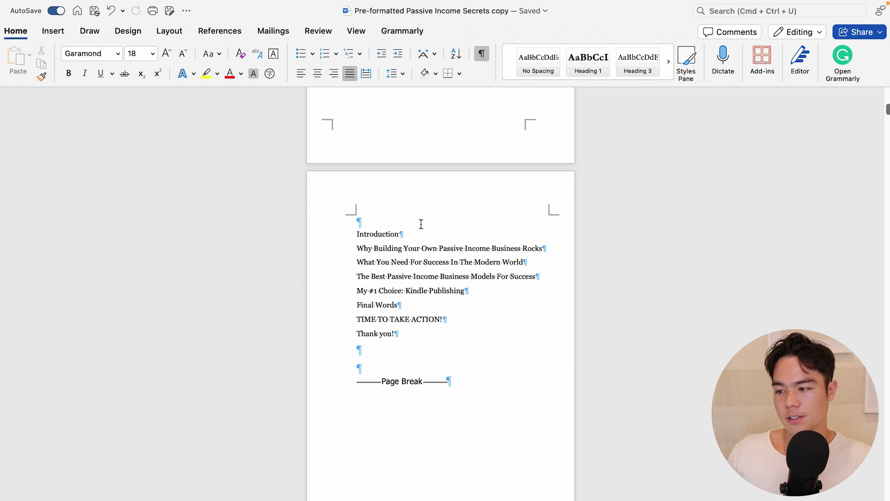
Add the title line "Table of Contents:" above the "Introduction" entry, with a blank line beneath it
scroll(421, 224, up, 1)
click(390, 243)
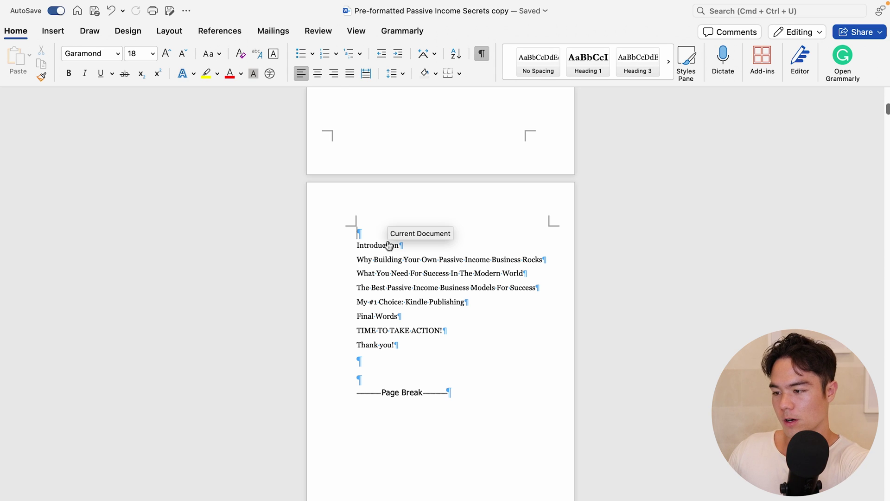
key(Return)
text(Table)
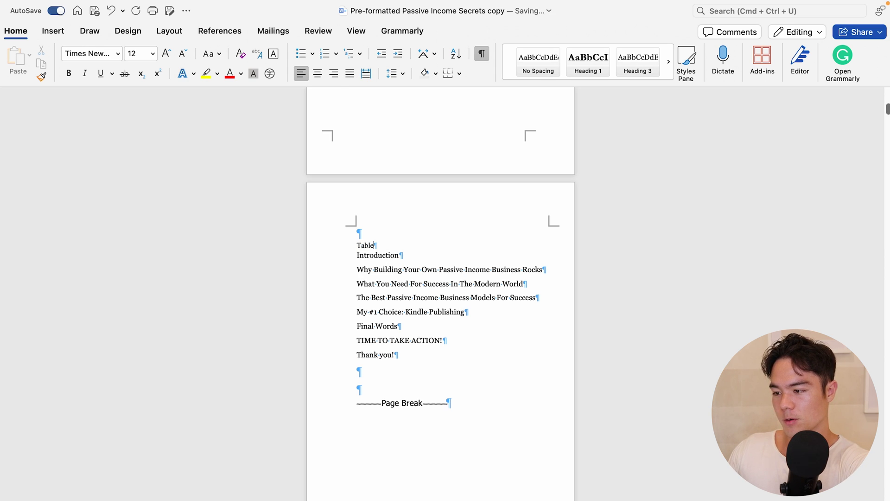
text( of Contents:)
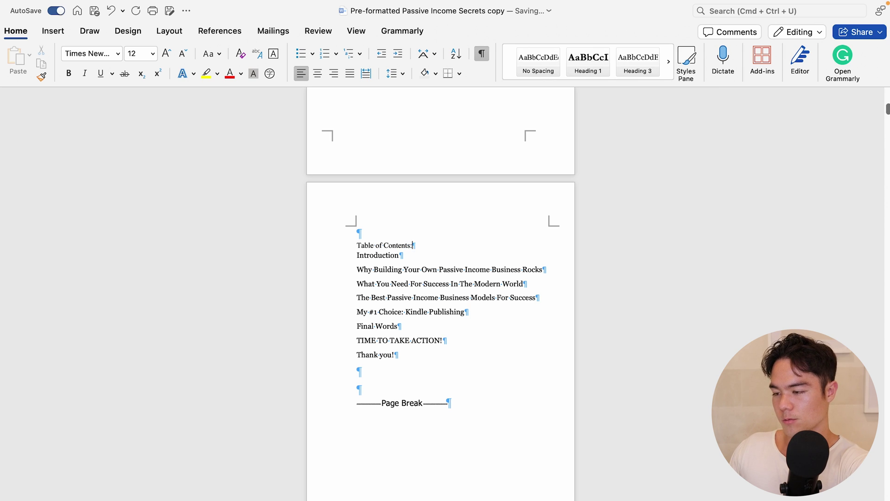
key(Return)
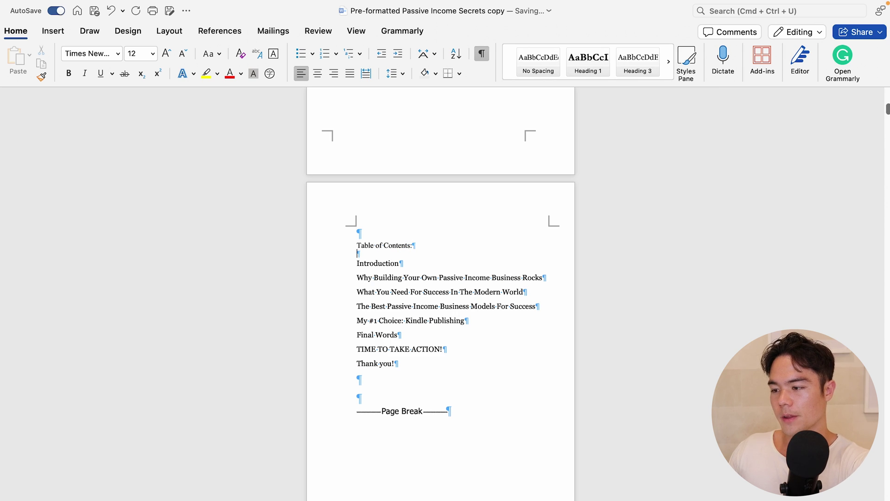
Format the "Table of Contents:" title in Garamond, enlarge it by four sizes and make it bold
drag(417, 245, 348, 245)
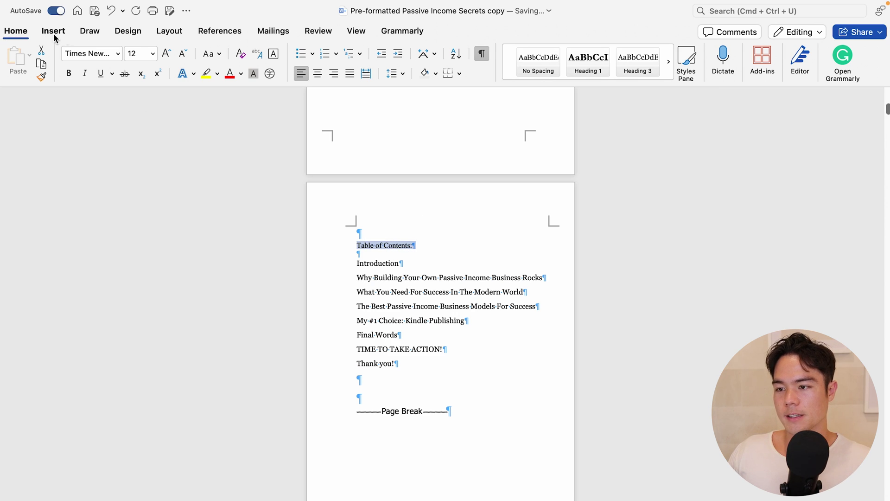
click(118, 53)
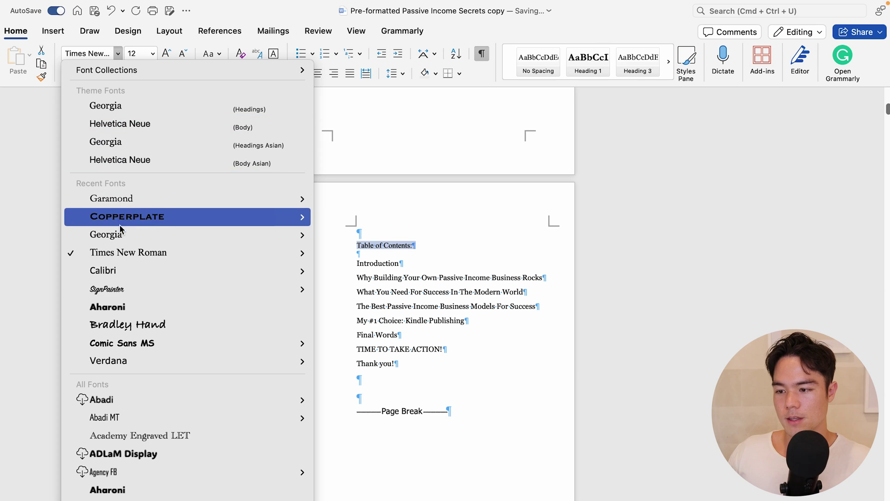
click(132, 200)
click(167, 53)
click(167, 53)
click(167, 54)
click(167, 54)
click(68, 73)
click(362, 204)
click(302, 297)
super+click(403, 326)
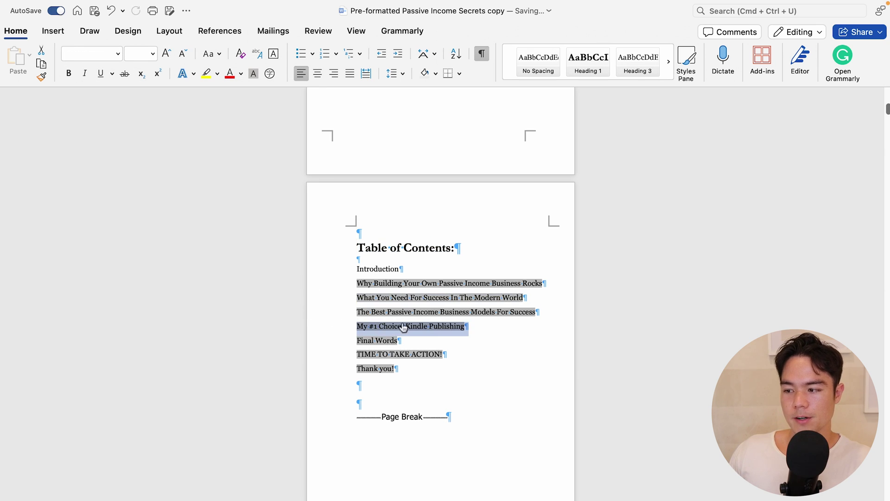
click(703, 257)
click(587, 243)
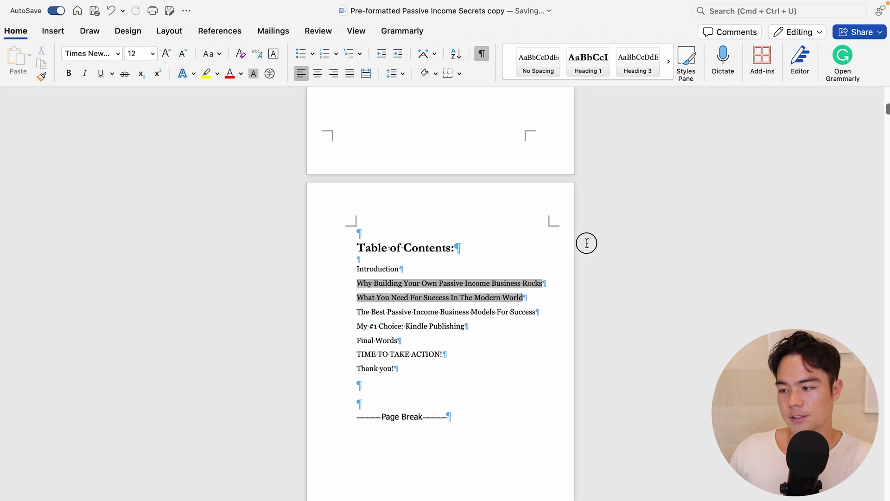
Enter "Passive Income Secrets" in the odd-page header, center it, format it like the even-page header and leave header editing
double_click(391, 210)
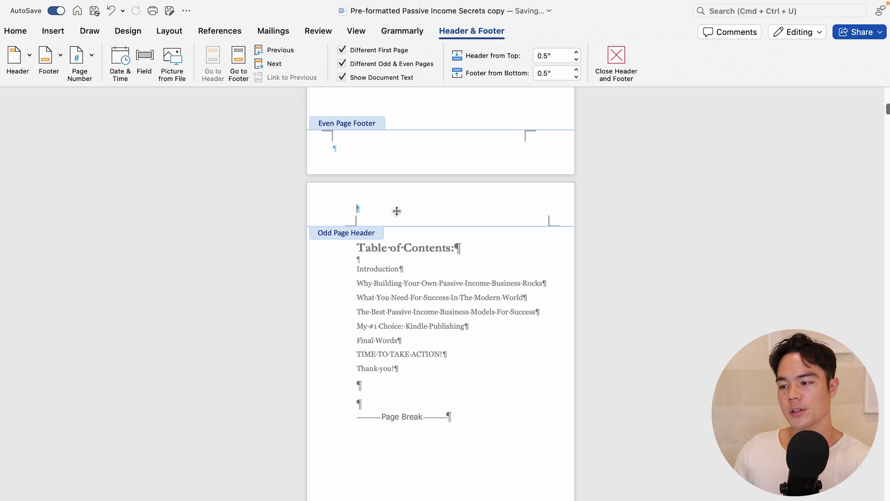
text(Pas)
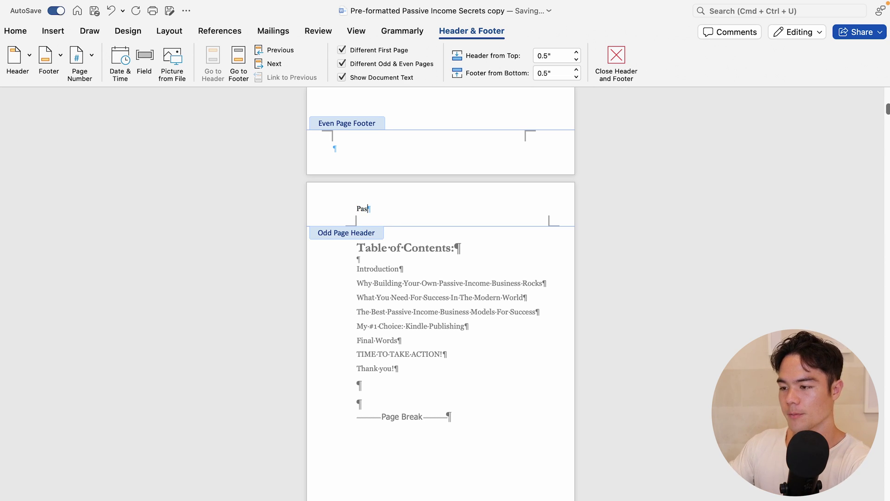
text(sive Income Secrets)
click(358, 207)
double_click(511, 237)
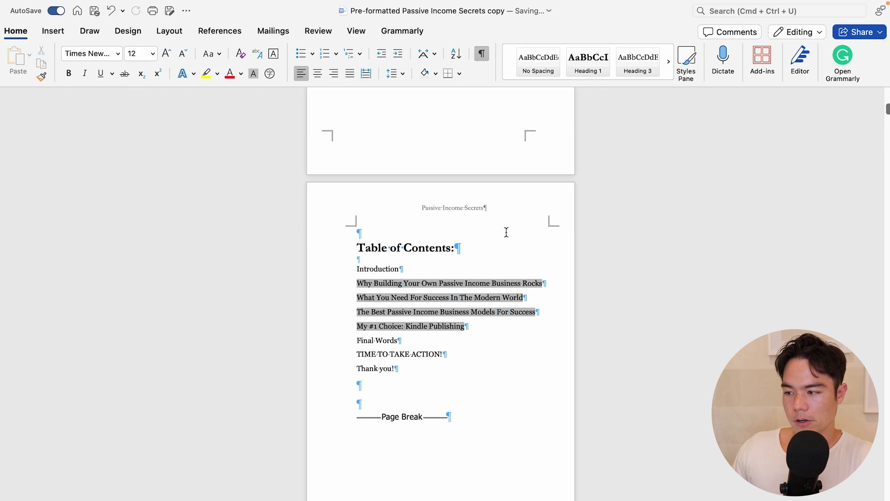
Check how the author and book title headers alternate from the table of contents through the Introduction pages
scroll(476, 213, down, 5)
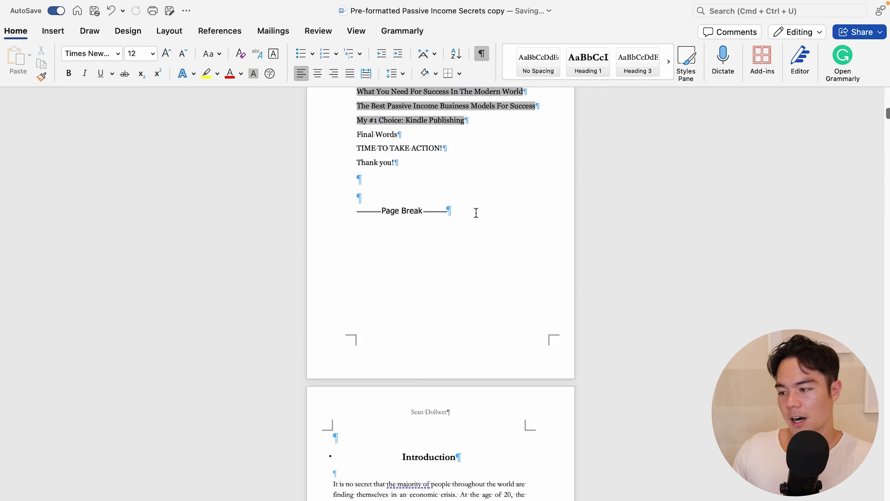
scroll(476, 213, up, 5)
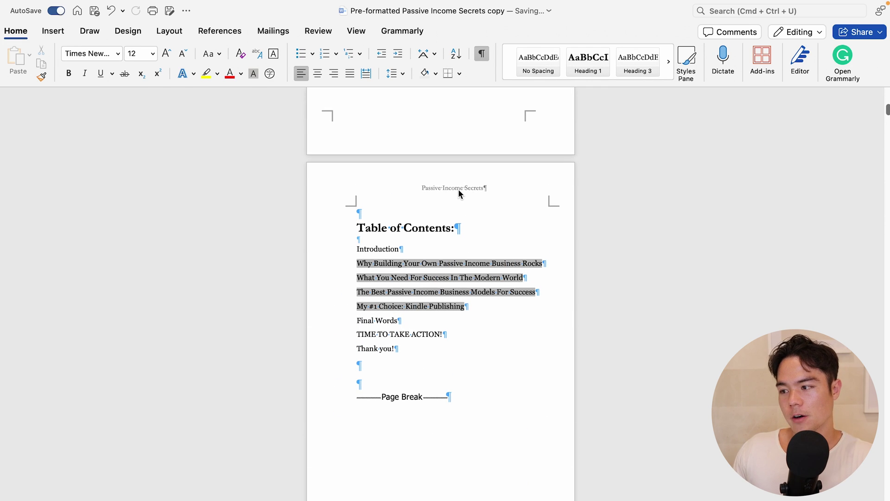
scroll(467, 200, down, 8)
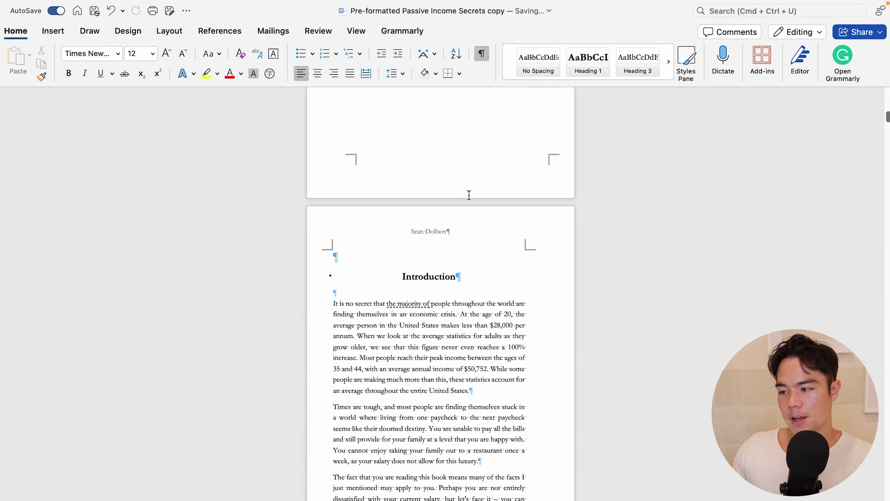
scroll(437, 243, down, 7)
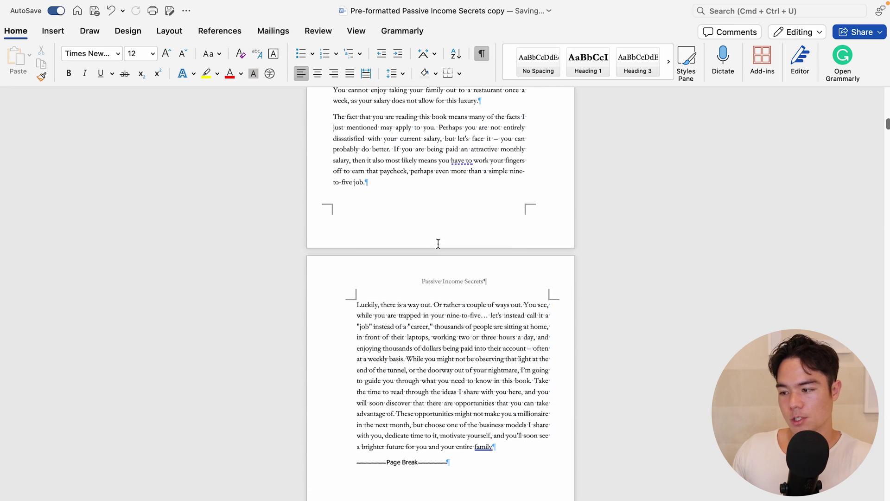
scroll(439, 243, down, 3)
scroll(438, 243, down, 4)
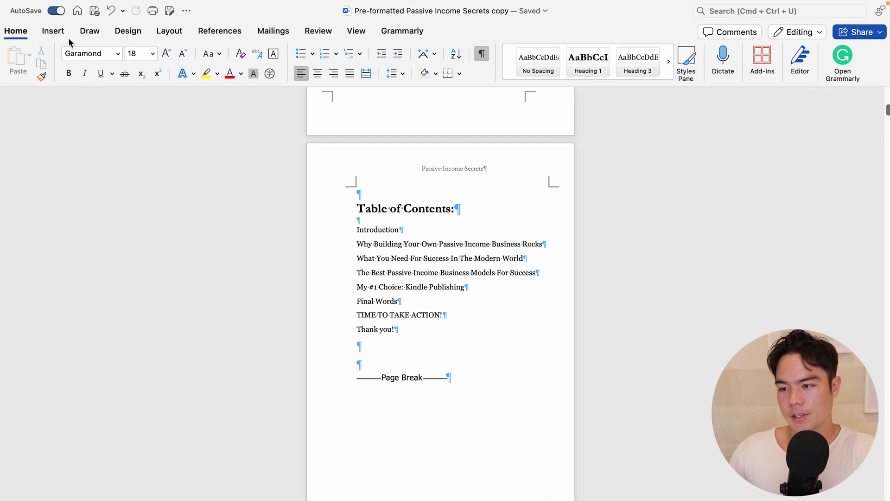
Insert page numbers at the bottom of the page in the footer with center alignment
click(53, 30)
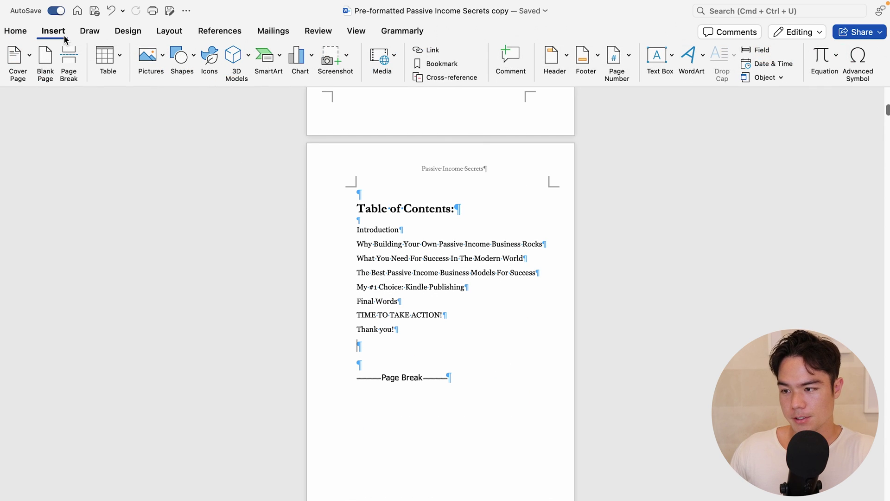
click(626, 62)
click(459, 186)
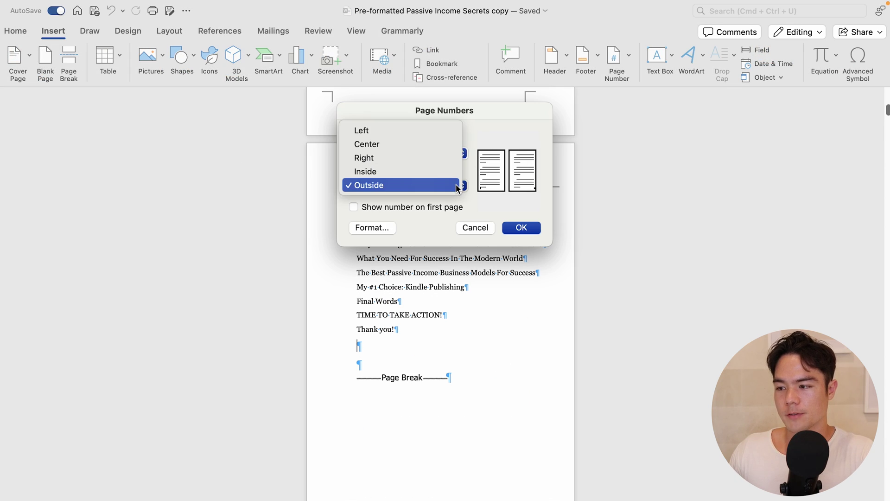
click(400, 144)
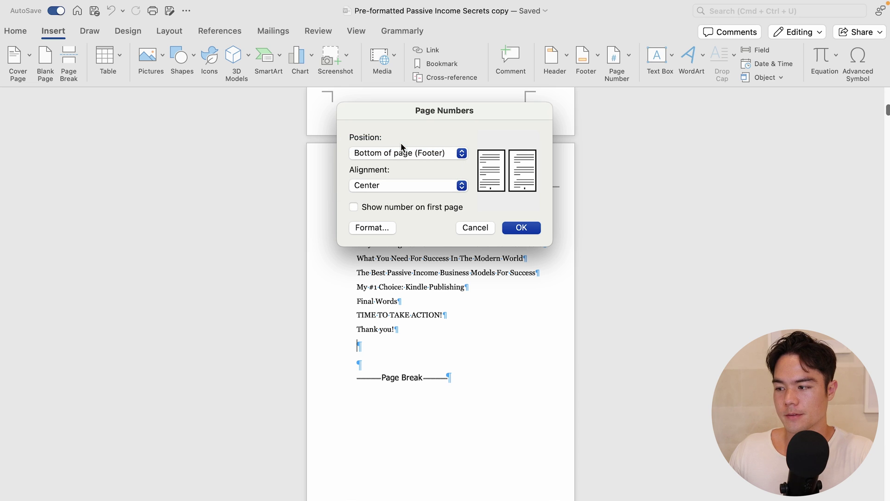
click(437, 187)
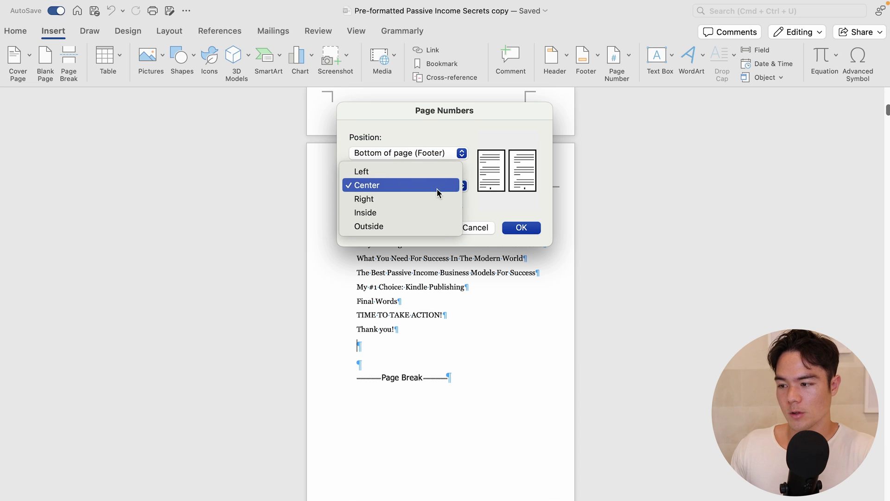
click(480, 136)
click(517, 226)
Format the page number in the Introduction's even-page footer as Garamond, size 11, and leave footer editing
scroll(511, 323, down, 3)
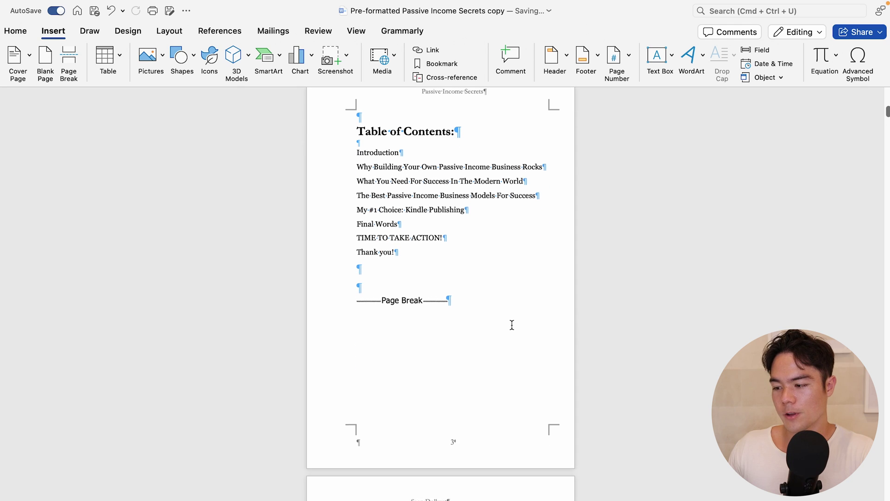
scroll(477, 437, down, 3)
scroll(458, 307, down, 5)
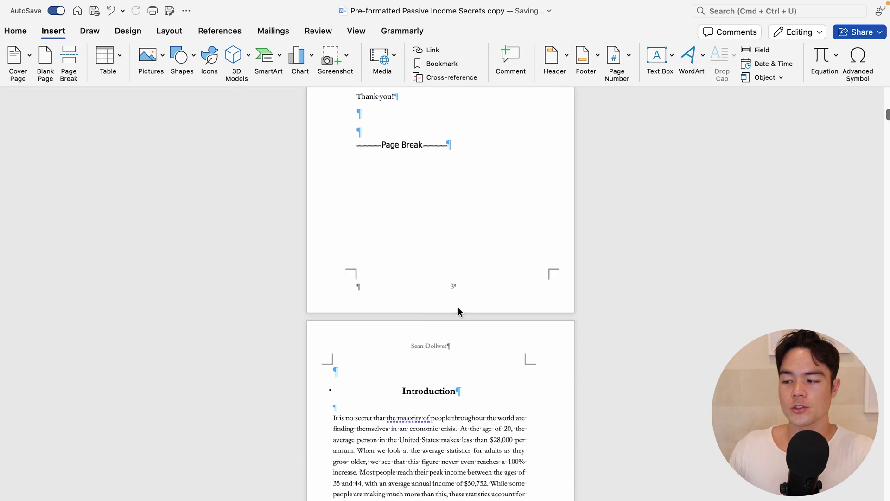
scroll(458, 307, down, 8)
scroll(457, 252, down, 3)
scroll(377, 222, up, 6)
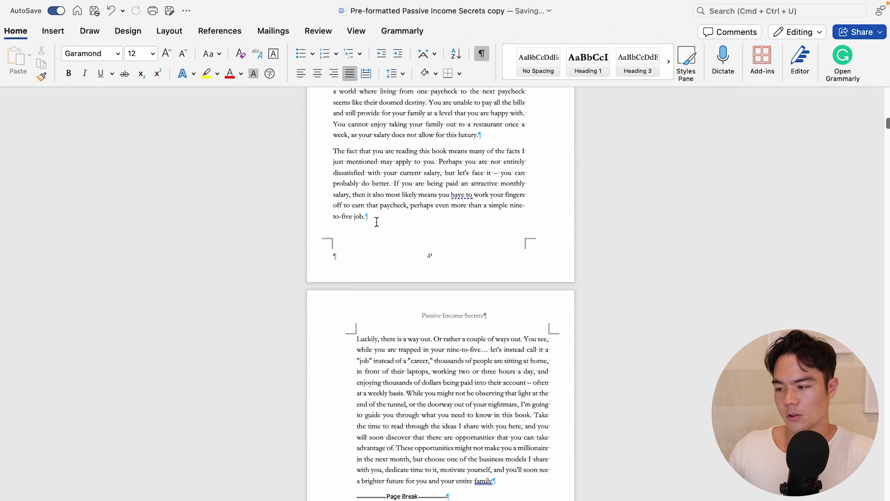
double_click(427, 257)
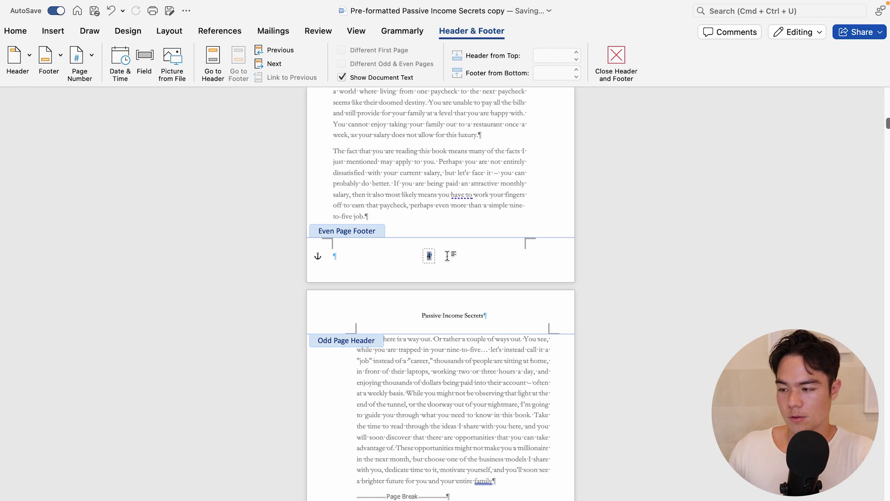
click(15, 31)
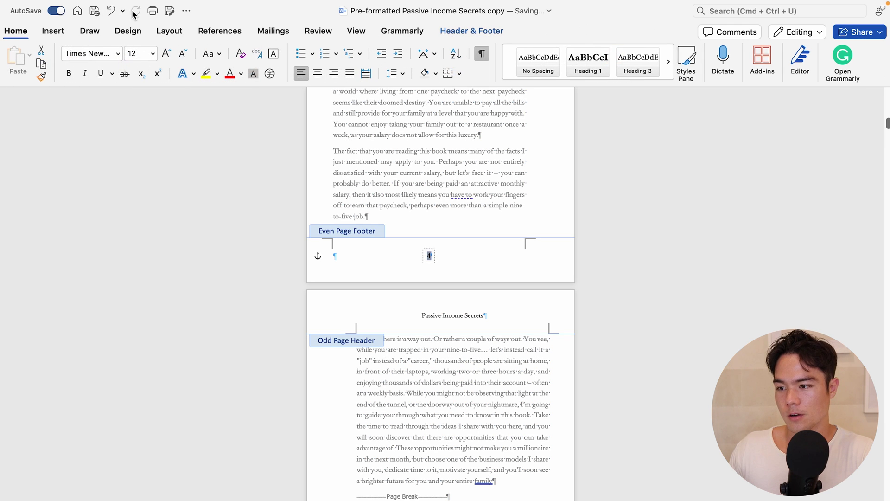
click(118, 54)
click(124, 199)
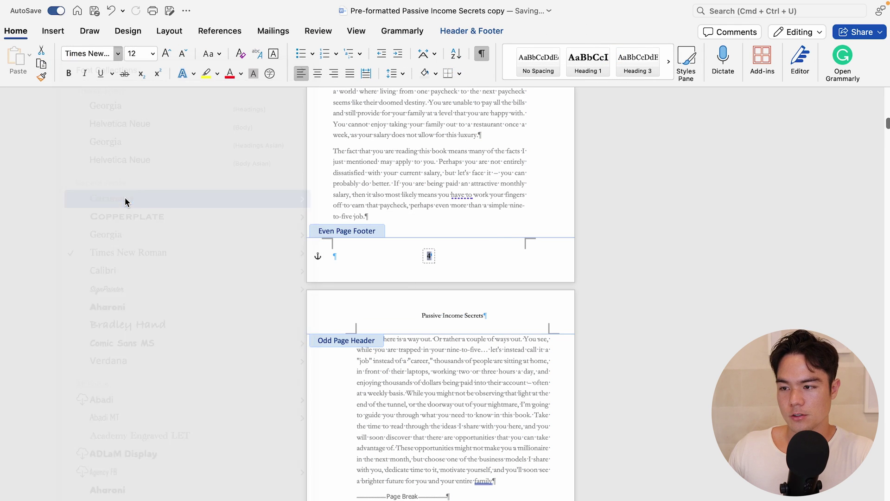
click(183, 53)
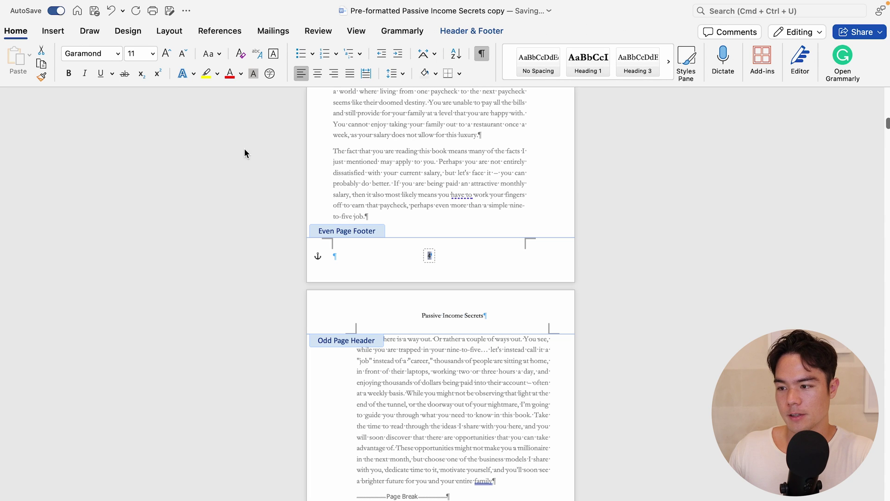
key(Escape)
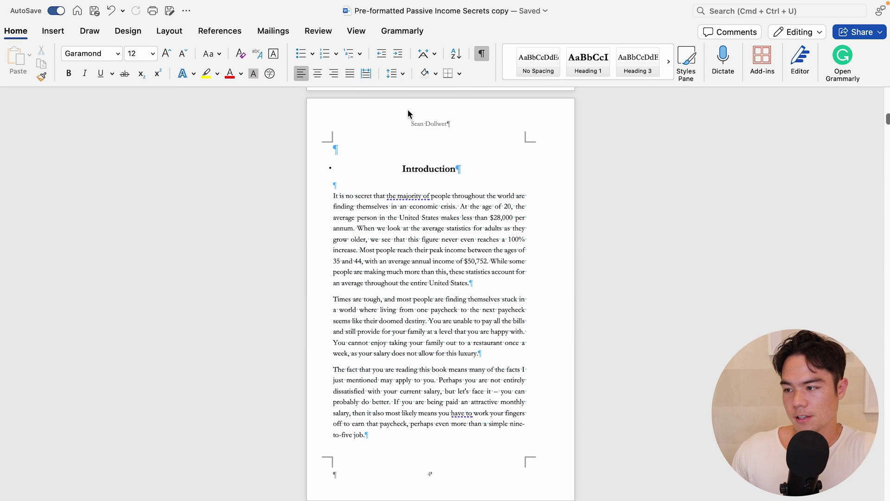
Set the paragraph's line spacing to Multiple at 1.3 and its spacing after to 8 pt
click(402, 77)
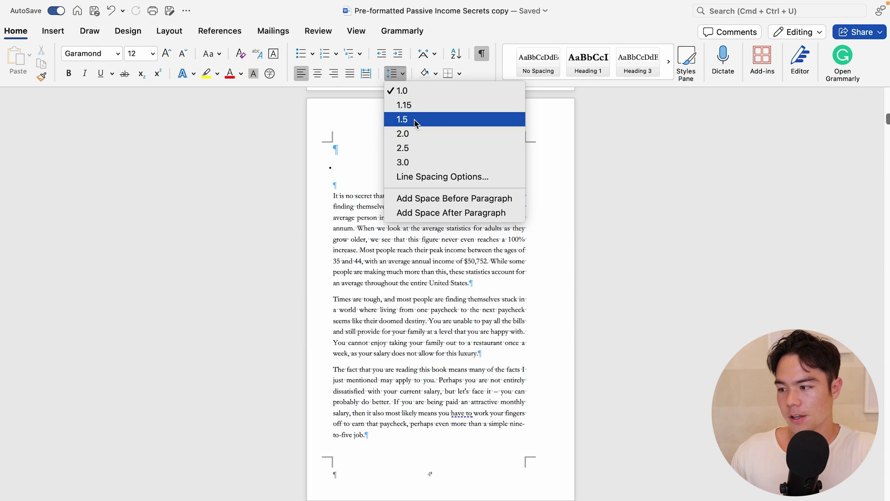
click(442, 179)
click(506, 293)
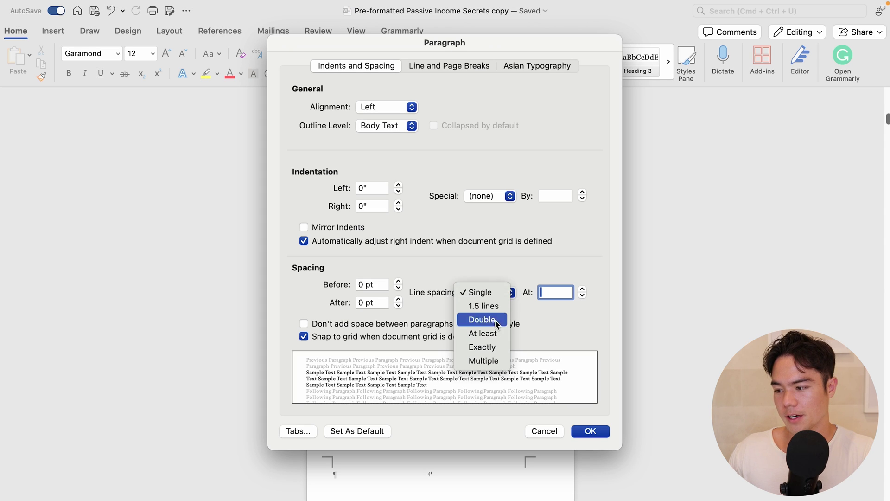
click(495, 362)
text(1)
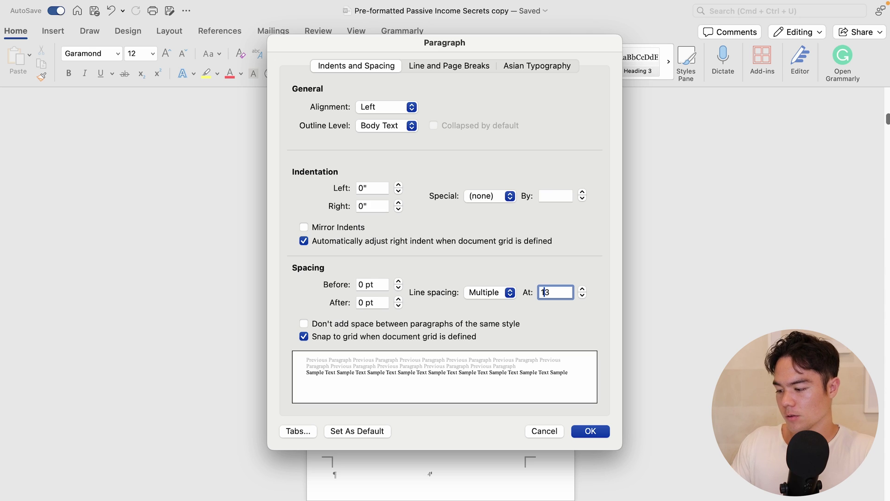
text(.)
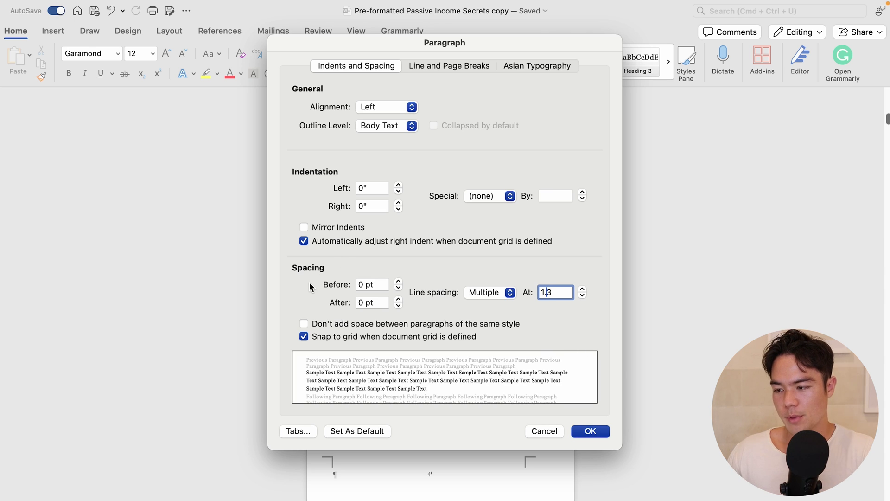
double_click(361, 302)
key(BackSpace)
text(8)
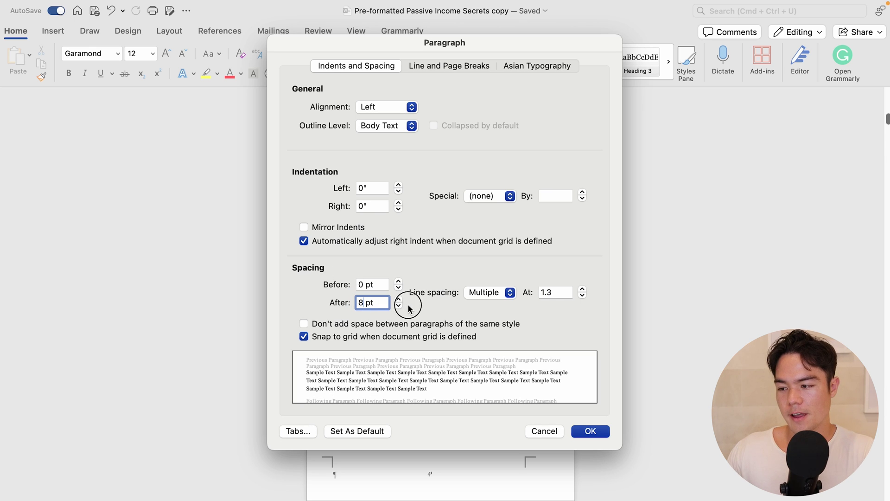
click(588, 430)
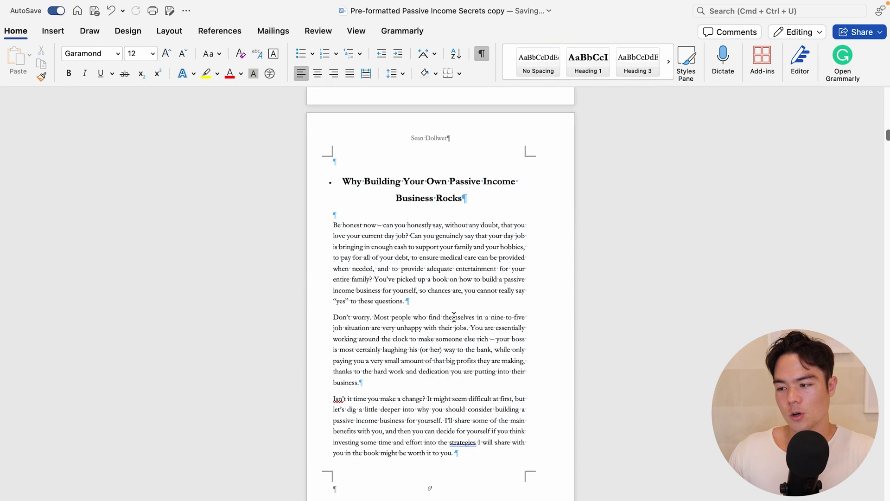
click(361, 303)
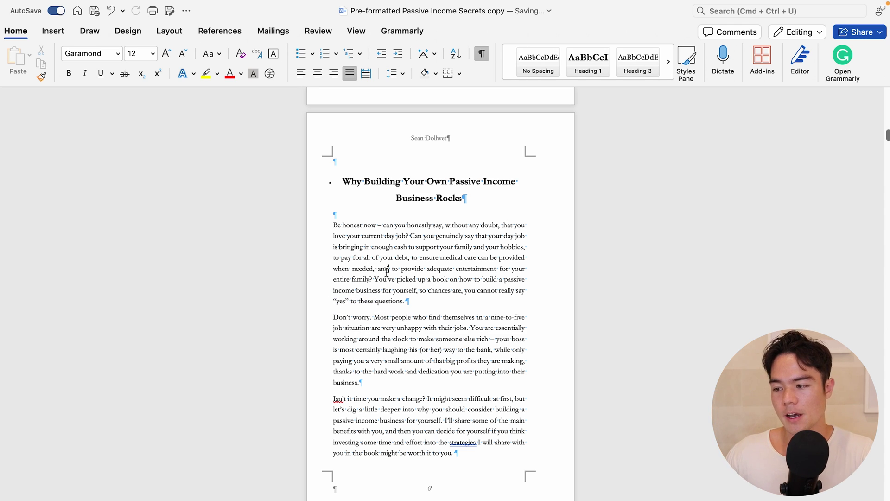
drag(333, 225, 440, 442)
click(440, 442)
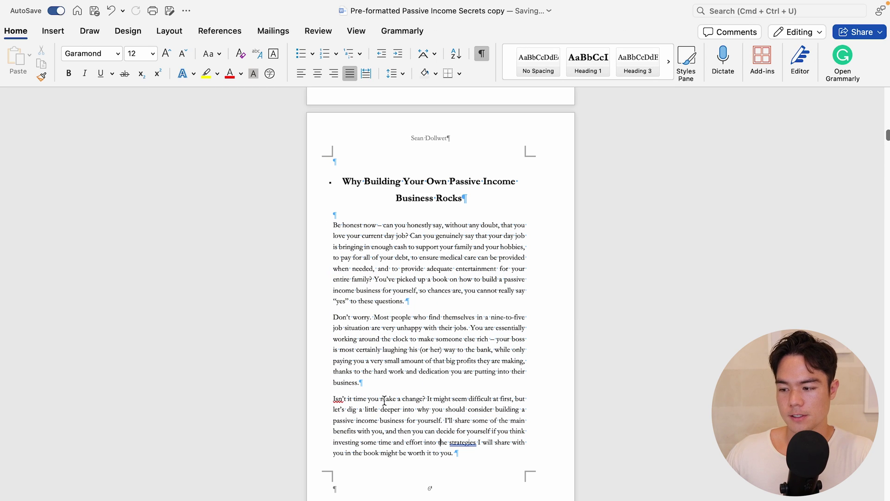
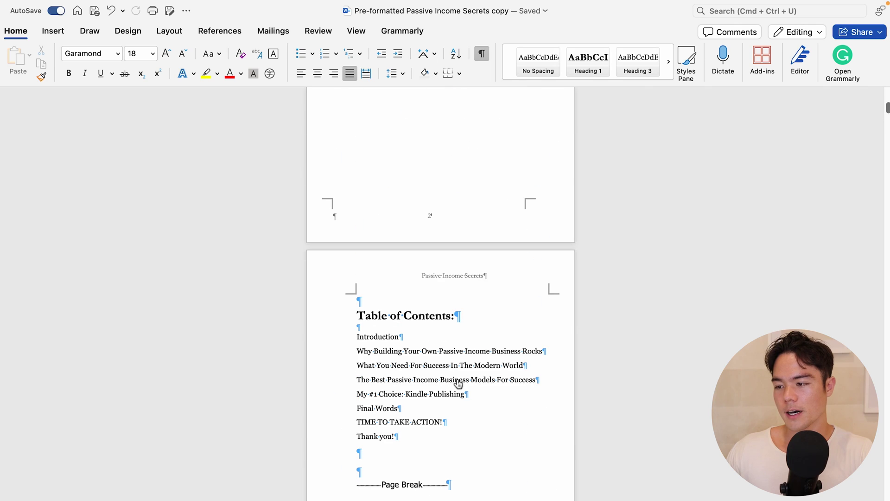
Replace the linked chapter list with a custom table of contents showing page numbers instead of hyperlinks, and delete an extra blank line below it
click(408, 455)
drag(408, 455, 354, 356)
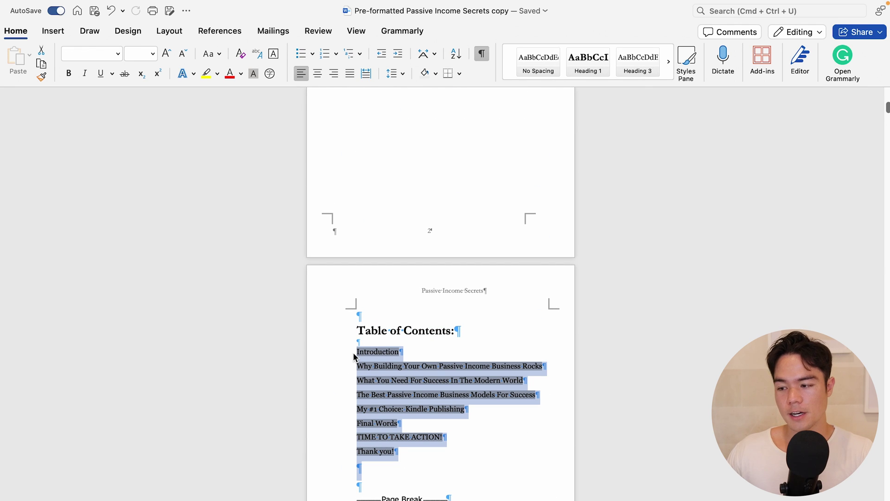
click(214, 32)
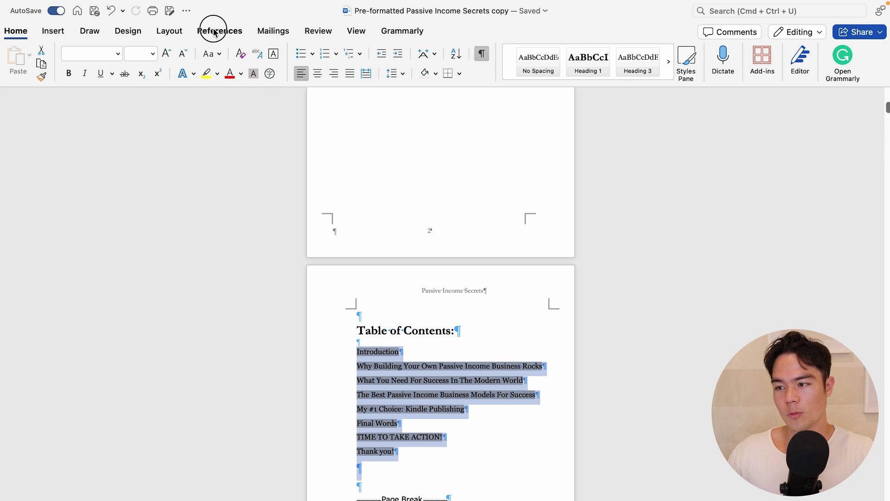
click(31, 57)
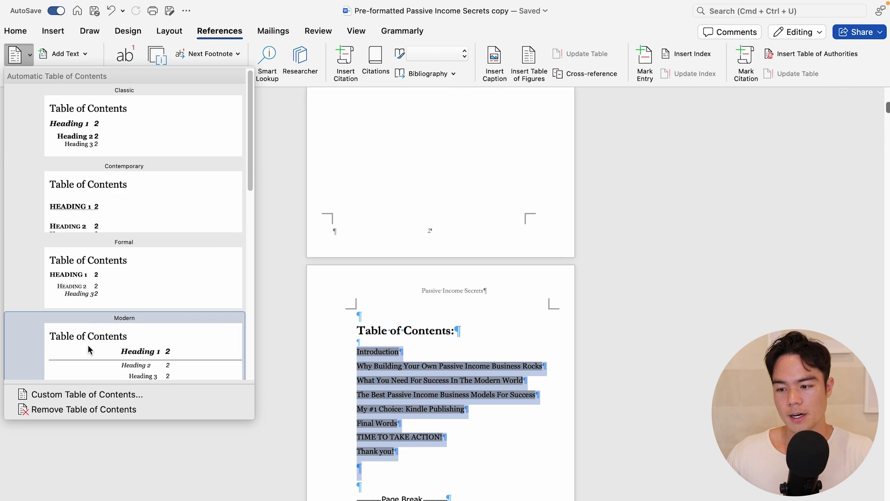
click(76, 393)
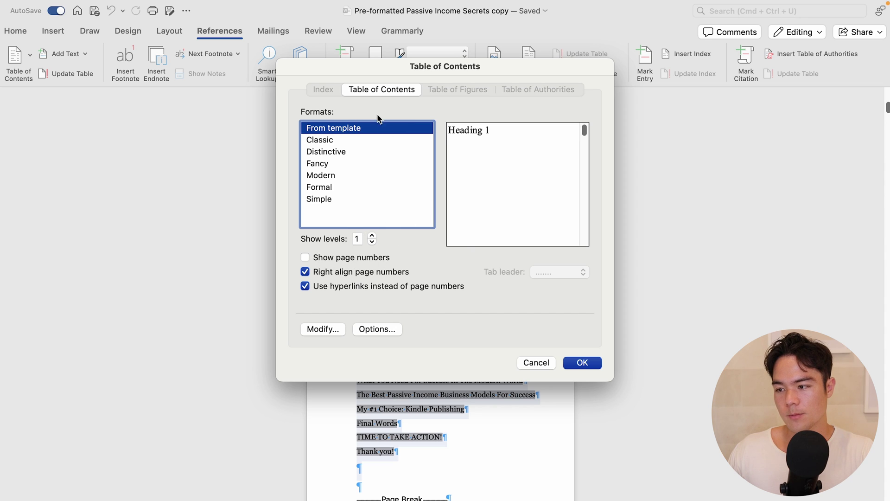
click(344, 259)
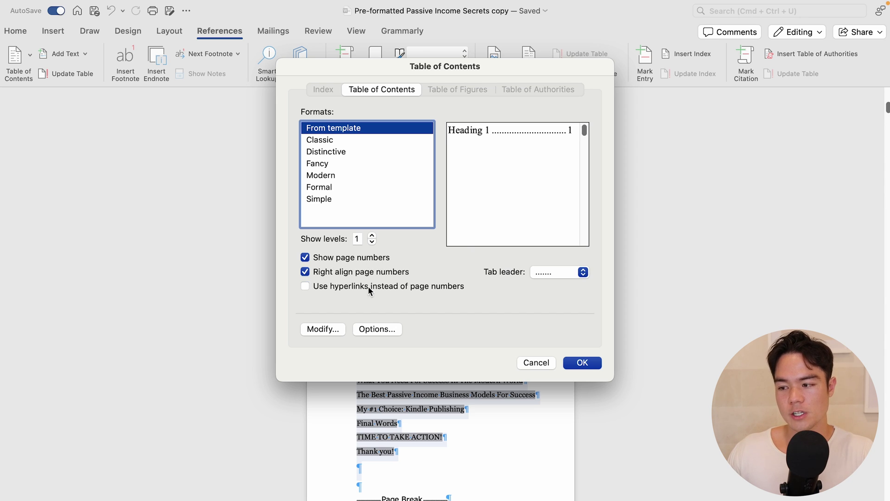
click(582, 363)
key(Return)
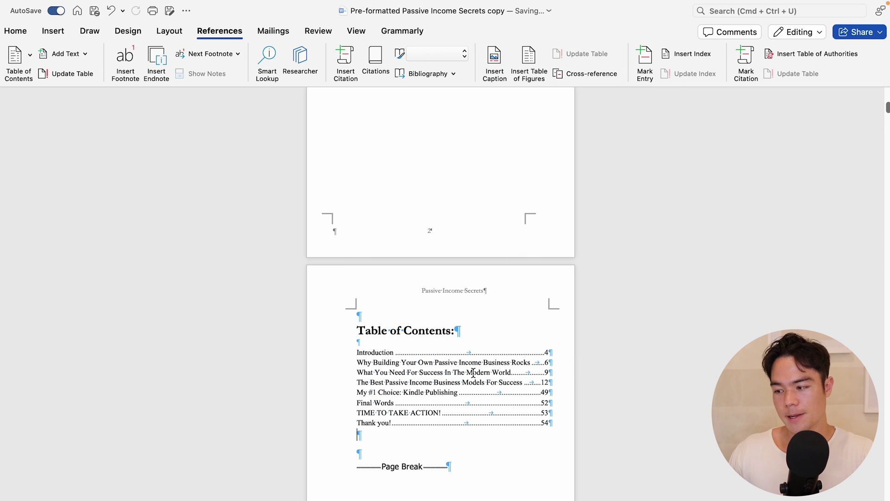
key(Down)
key(BackSpace)
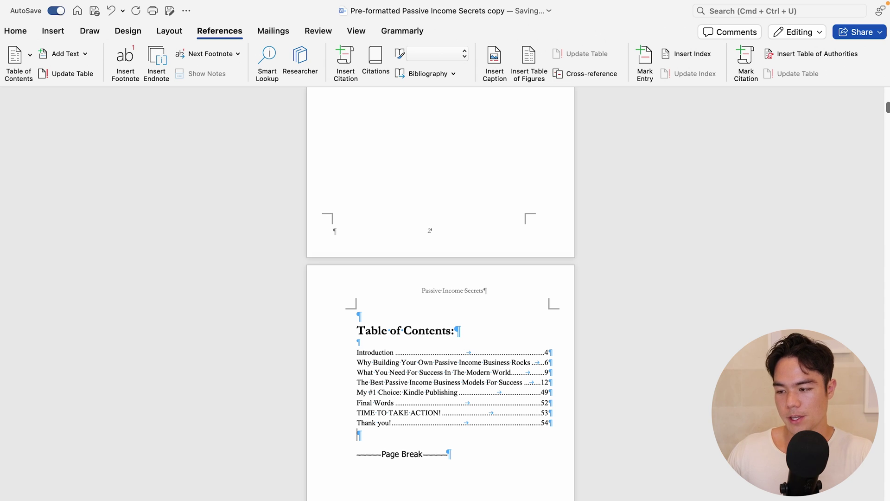
Insert an extra page break before the Introduction heading
scroll(398, 431, down, 7)
scroll(398, 431, up, 4)
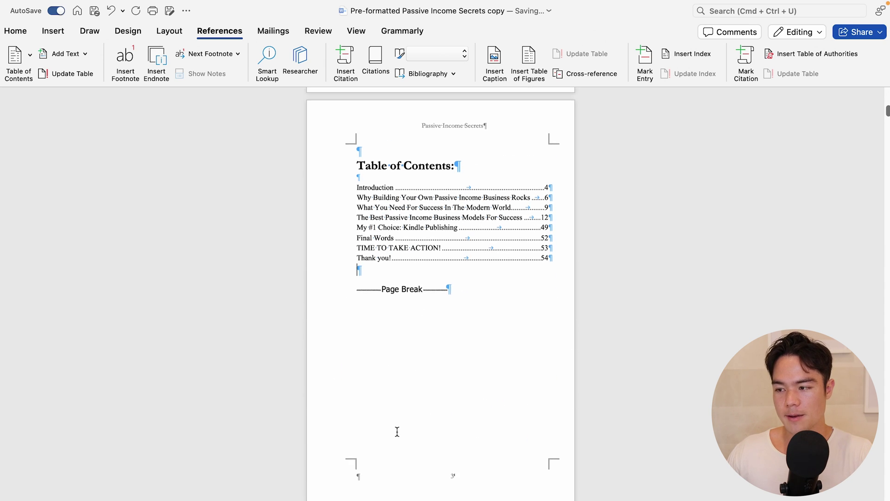
scroll(449, 324, down, 8)
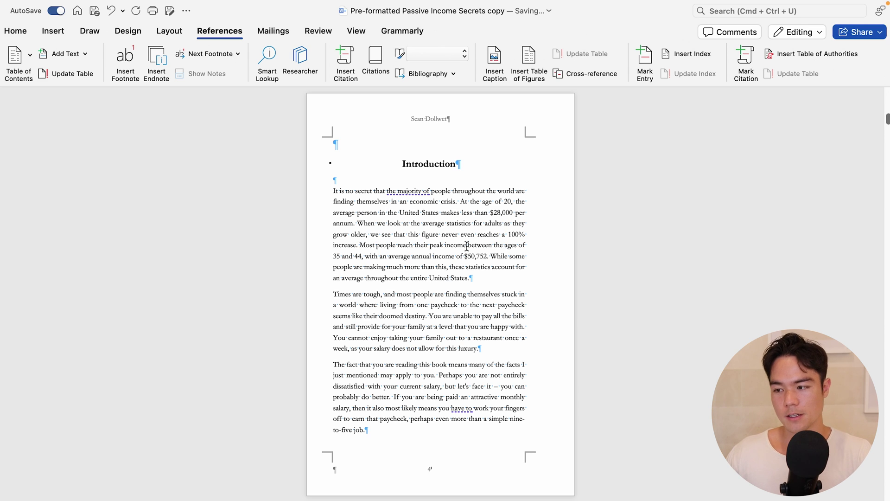
click(43, 37)
click(68, 59)
scroll(330, 307, up, 10)
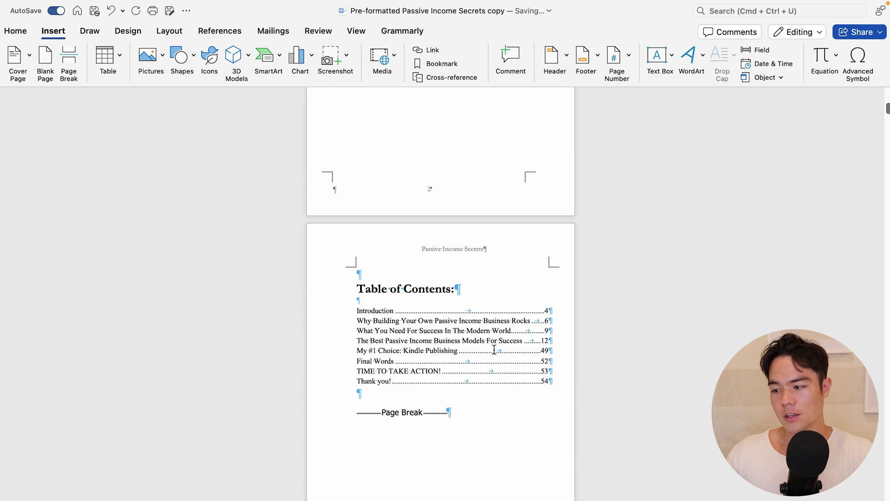
Update only the page numbers of the table of contents
drag(506, 395, 348, 321)
click(217, 31)
click(68, 74)
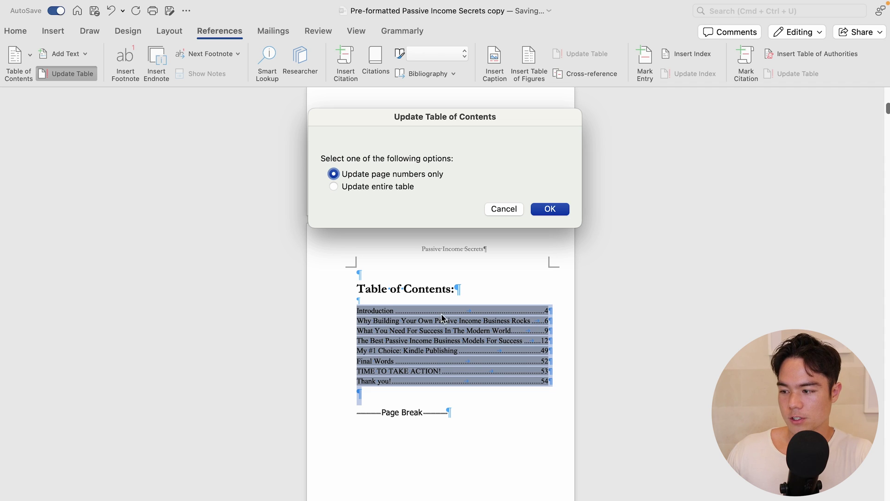
click(554, 213)
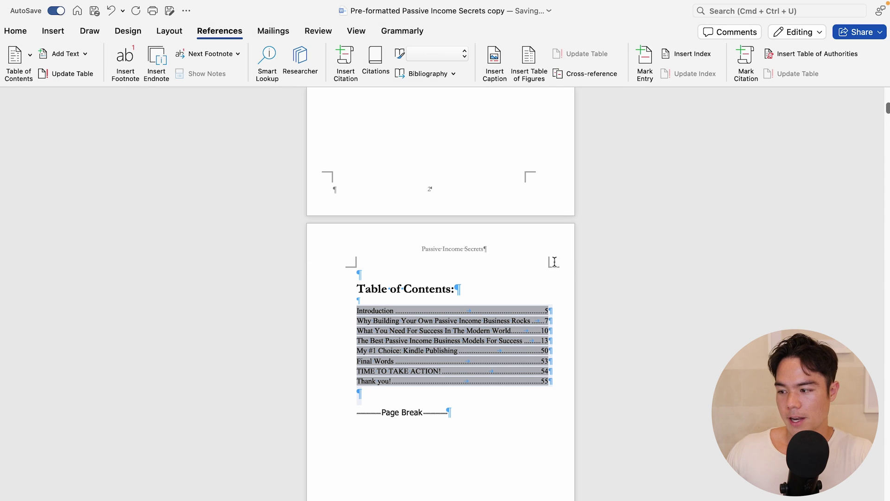
Follow the Introduction entry to its page, remove the extra page break there and refresh the table of contents with page numbers only
super+click(551, 314)
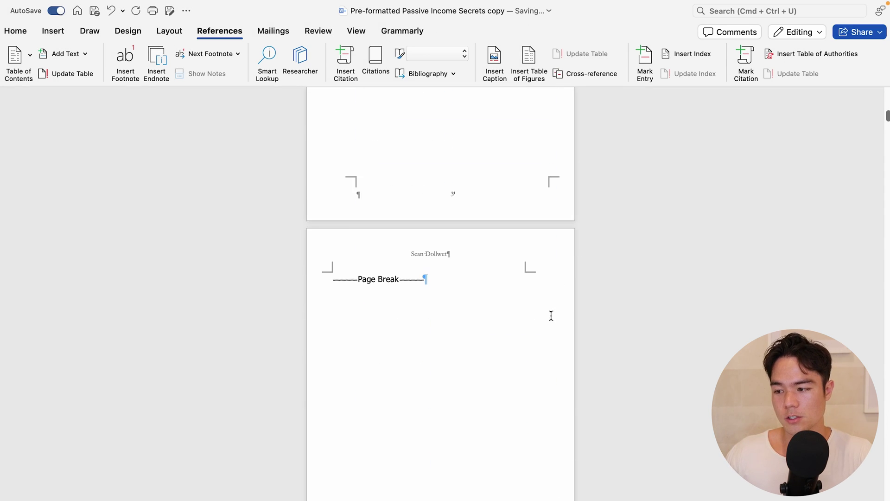
scroll(350, 246, up, 10)
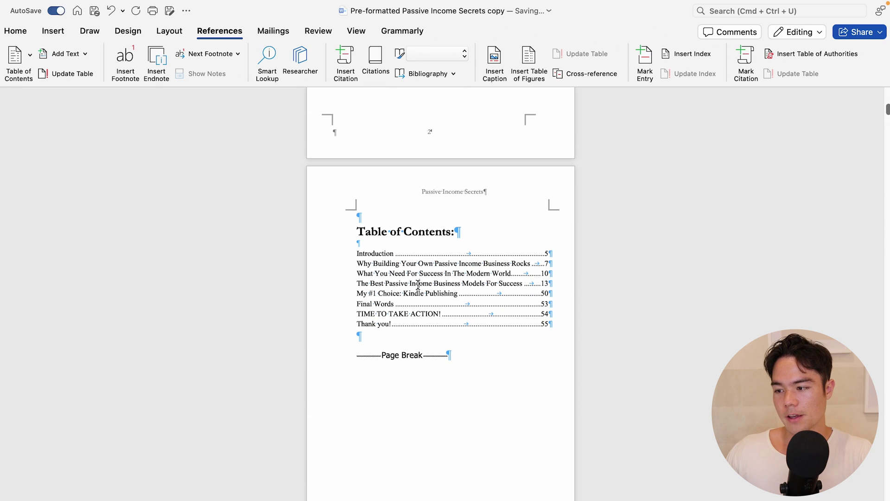
drag(545, 330, 340, 253)
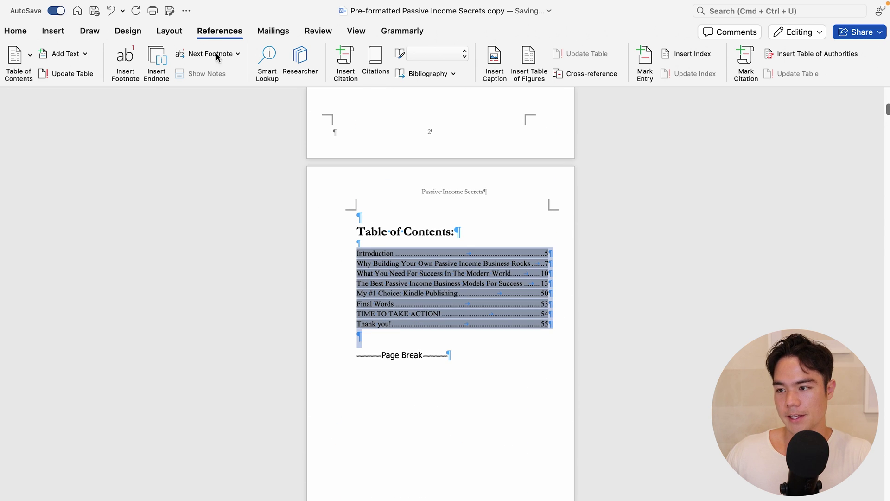
click(69, 73)
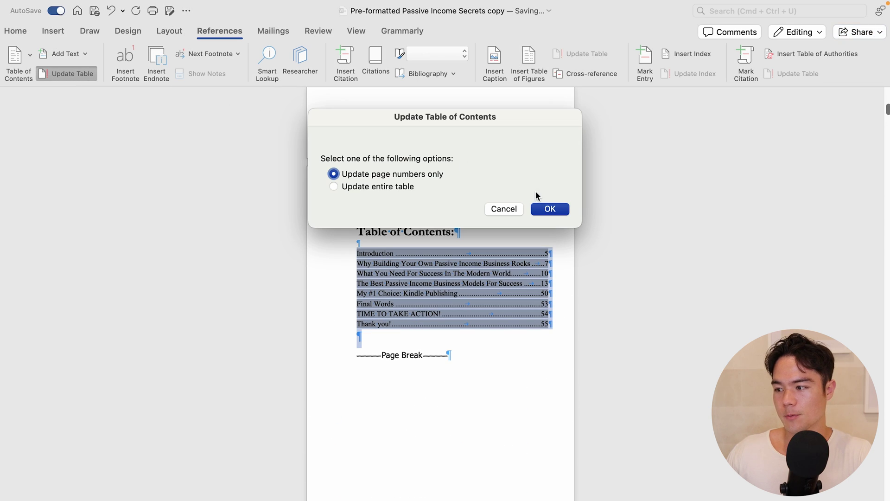
click(550, 209)
click(509, 370)
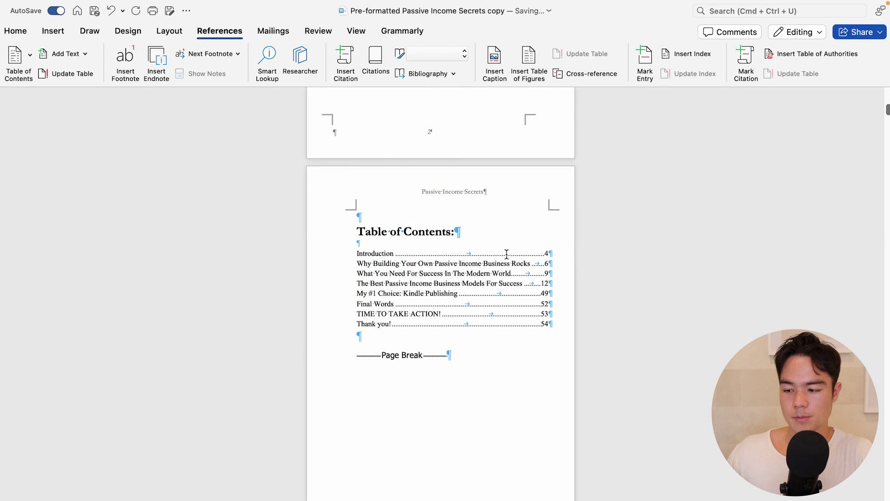
Start saving a copy of the formatted manuscript and open the file format choices for it
click(112, 6)
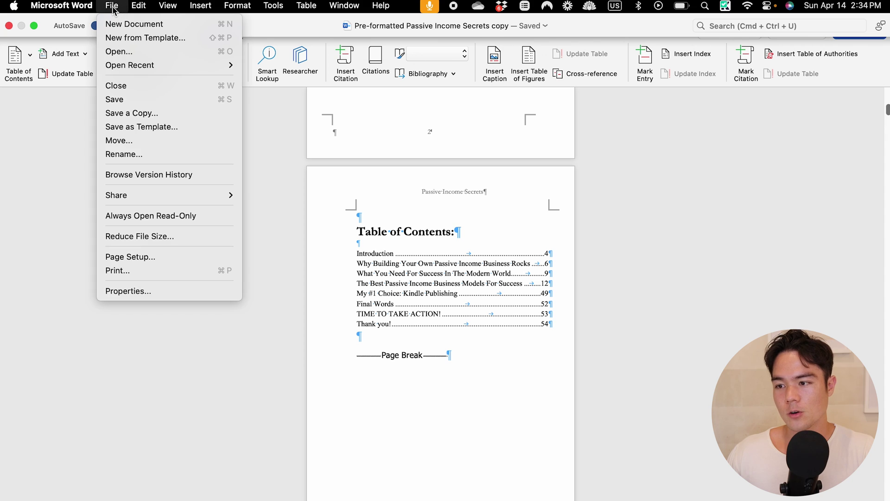
click(149, 113)
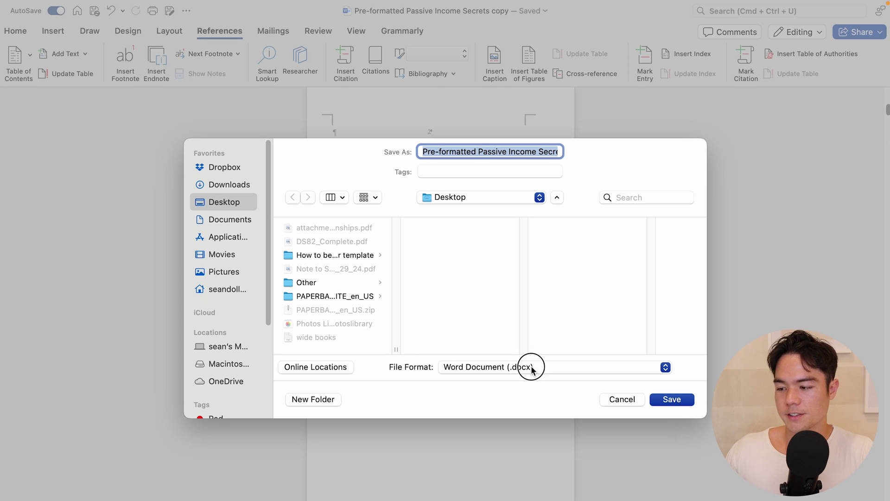
click(530, 366)
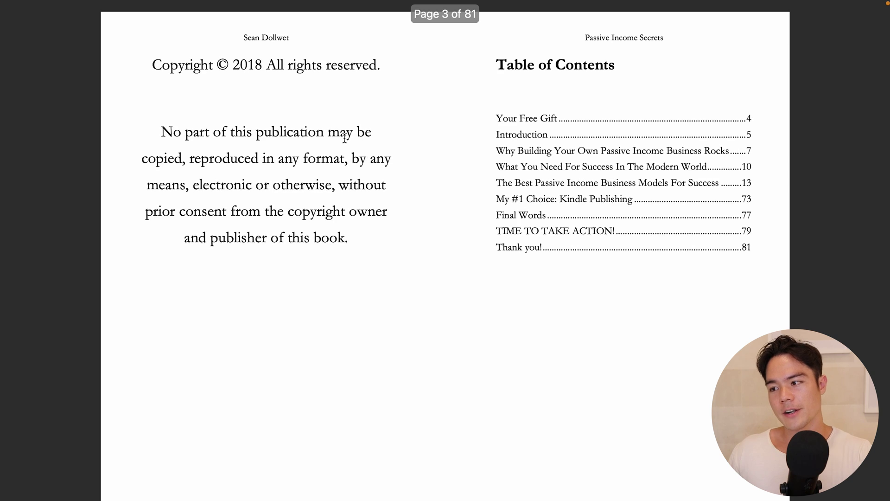
Review the exported book in two-page view, checking the table of contents, chapter headings, alternating headers and body text
scroll(345, 138, down, 4)
scroll(344, 139, up, 2)
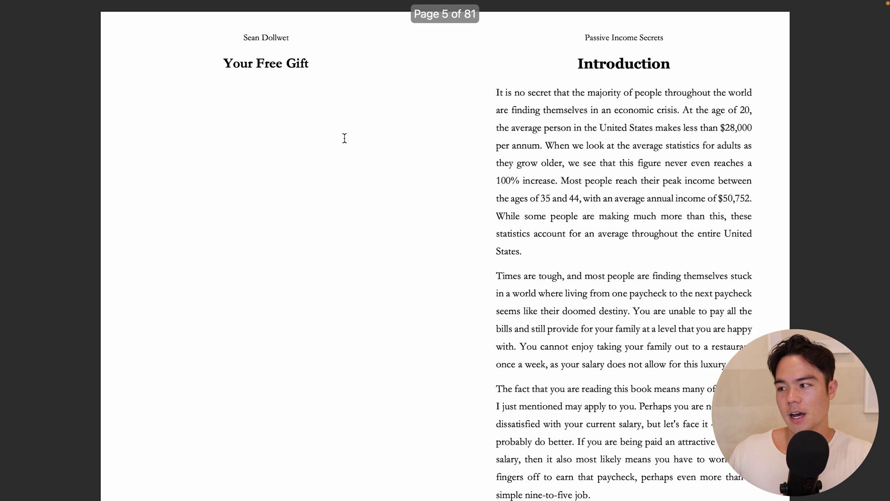
double_click(640, 71)
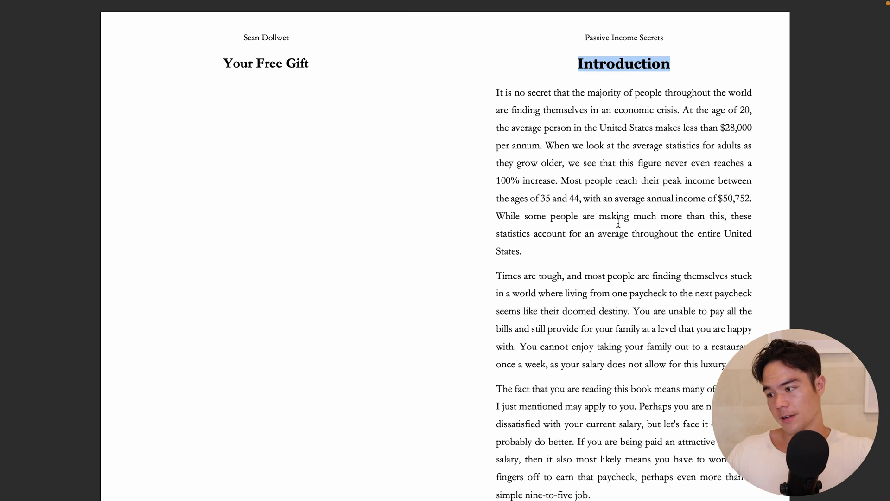
click(589, 269)
scroll(489, 269, down, 7)
scroll(490, 267, down, 20)
scroll(490, 267, down, 20)
scroll(490, 268, down, 10)
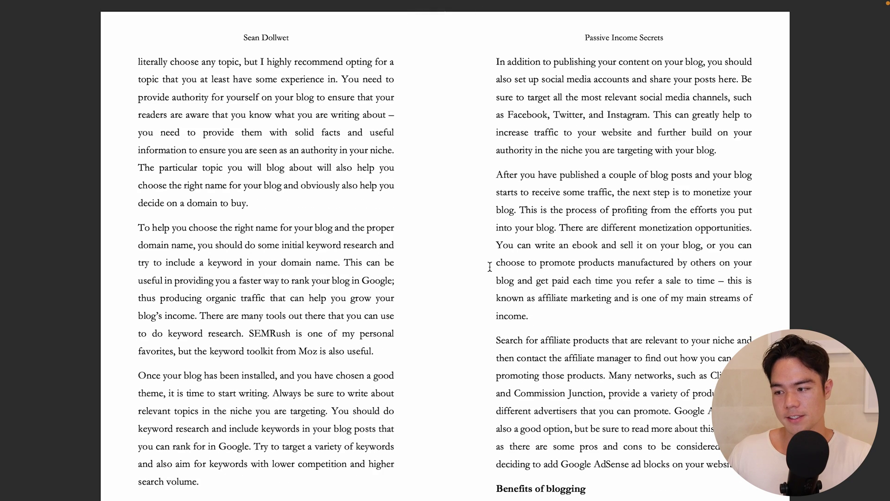
scroll(490, 267, down, 5)
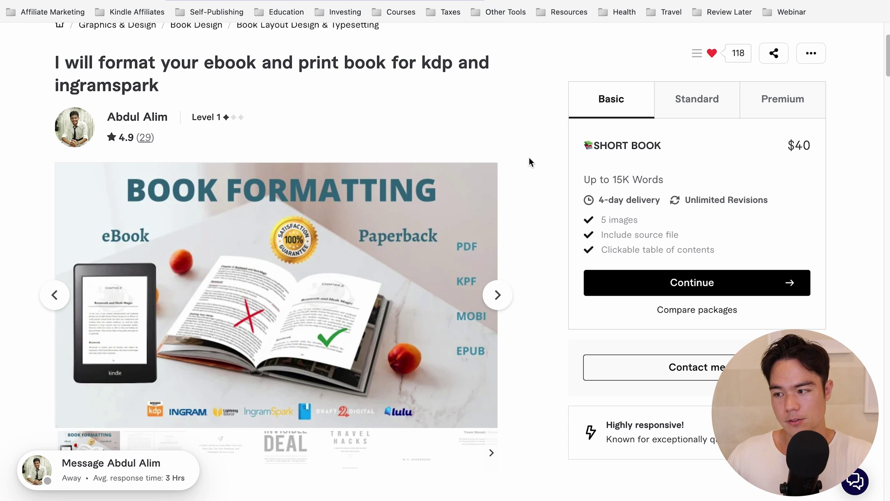
On the Fiverr gig for KDP and IngramSpark book formatting, compare the word limits and prices of the Basic and Standard packages
scroll(448, 165, up, 1)
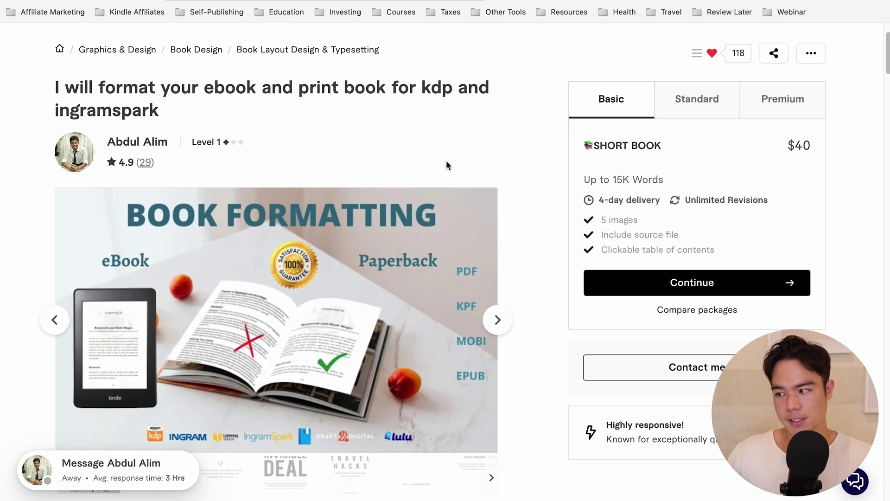
scroll(446, 165, down, 2)
scroll(391, 131, up, 1)
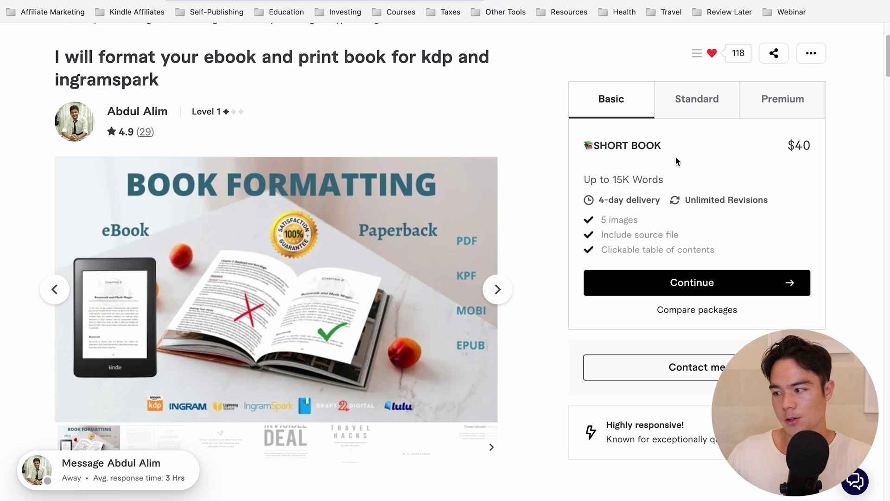
drag(613, 180, 665, 180)
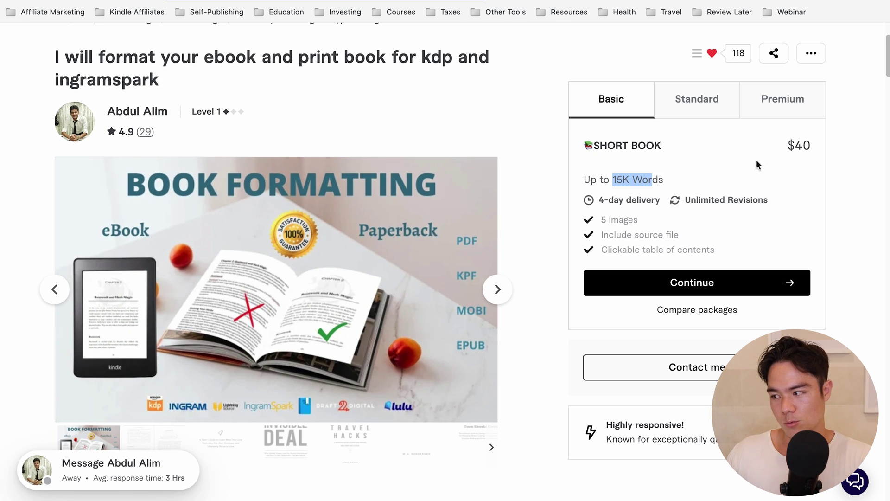
click(706, 103)
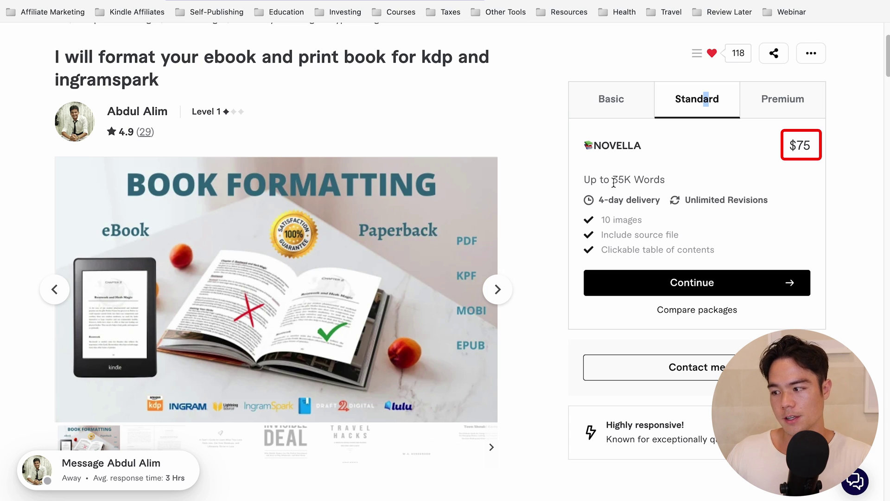
drag(614, 182, 656, 183)
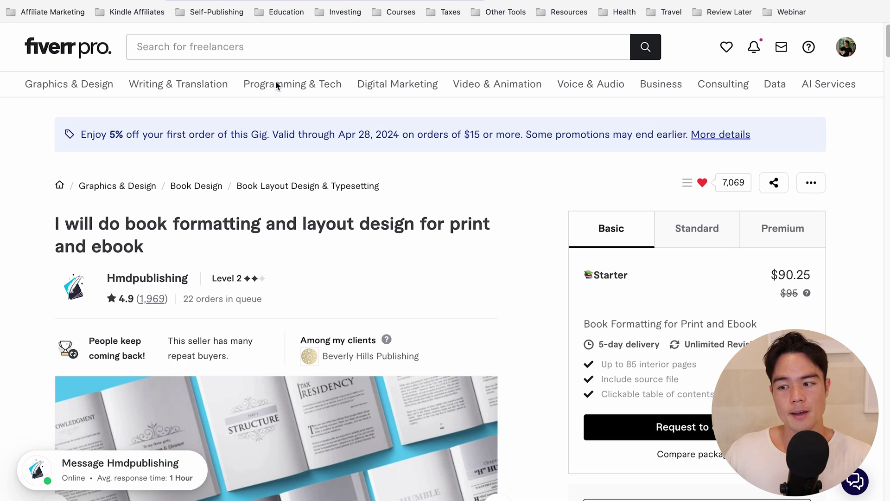
Examine the Hmdpublishing gig for print and ebook layout design, viewing its Basic package and browsing to the self-help sample
scroll(335, 195, down, 3)
scroll(335, 195, down, 1)
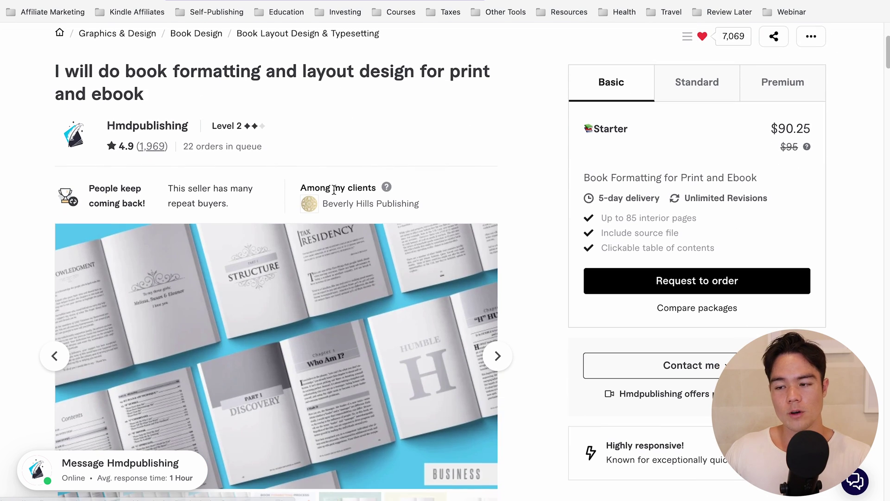
scroll(334, 190, down, 2)
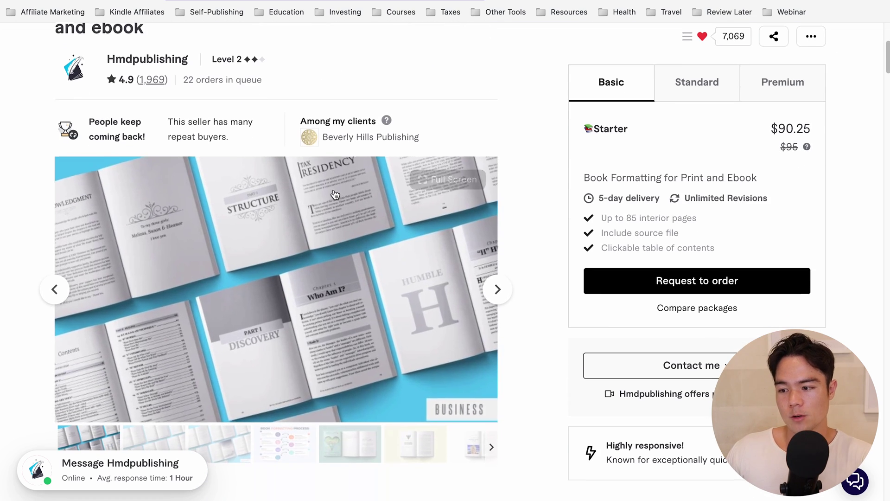
click(498, 288)
click(498, 290)
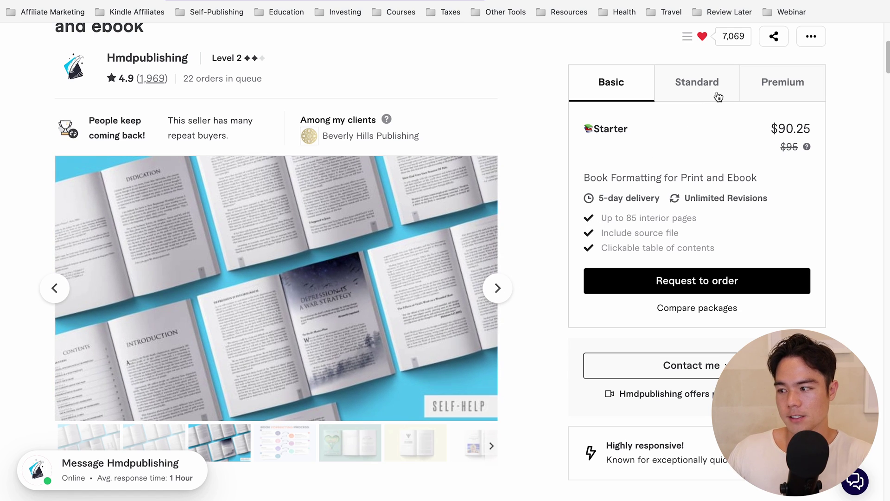
Switch to the fiction novel formatting gig and browse its portfolio samples through to the "ONE" chapter spread
click(400, 1)
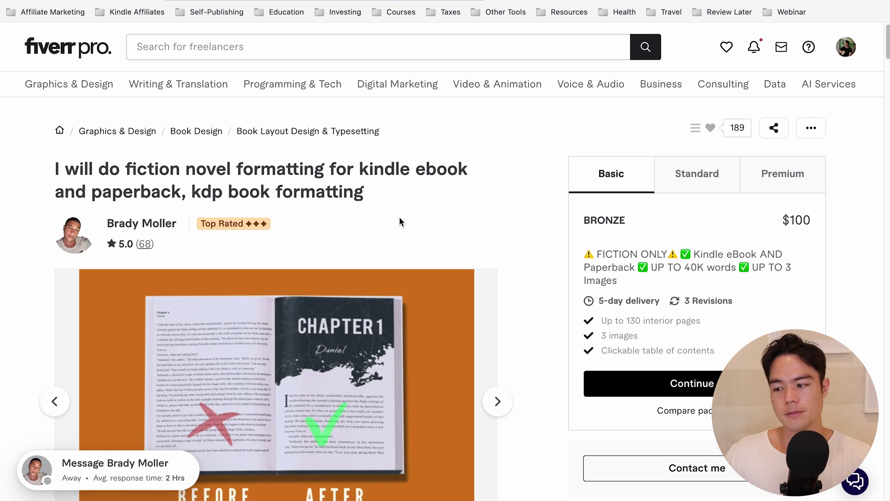
scroll(400, 216, down, 3)
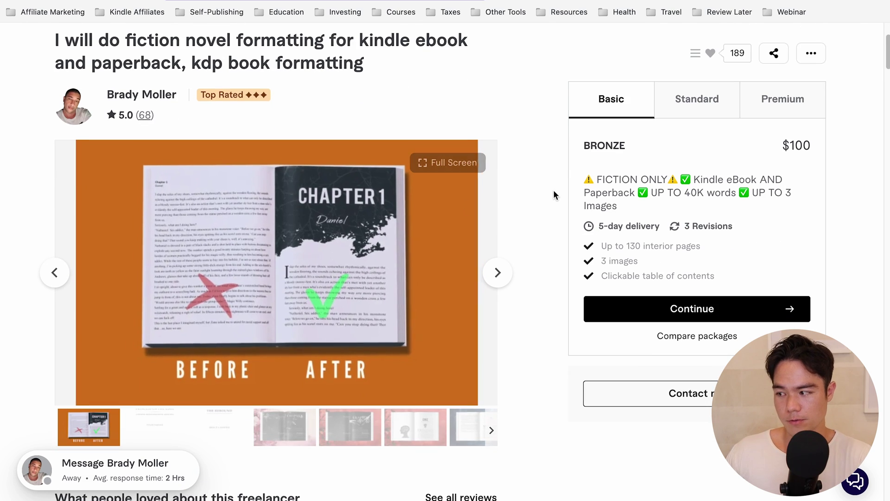
click(506, 276)
click(499, 273)
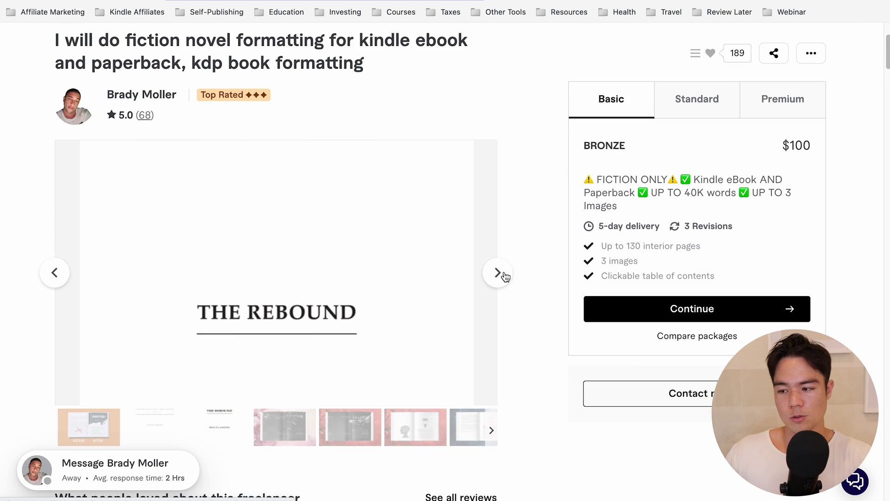
click(499, 274)
click(499, 274)
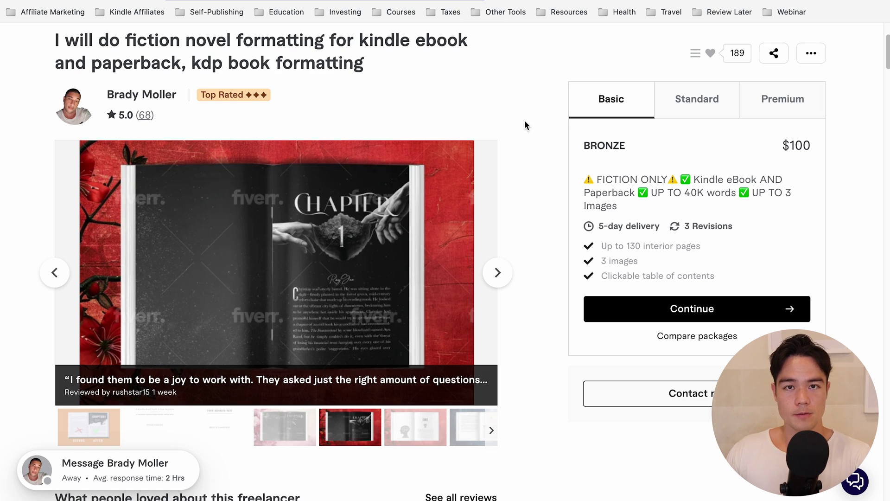
click(498, 273)
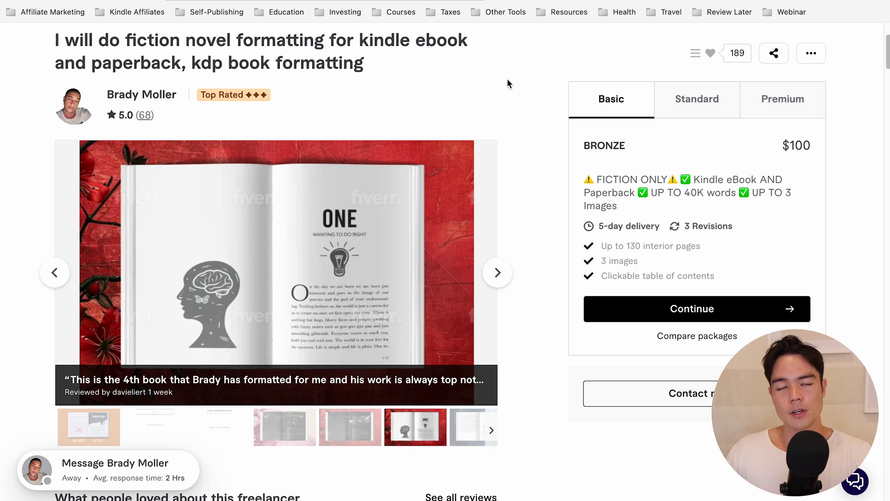